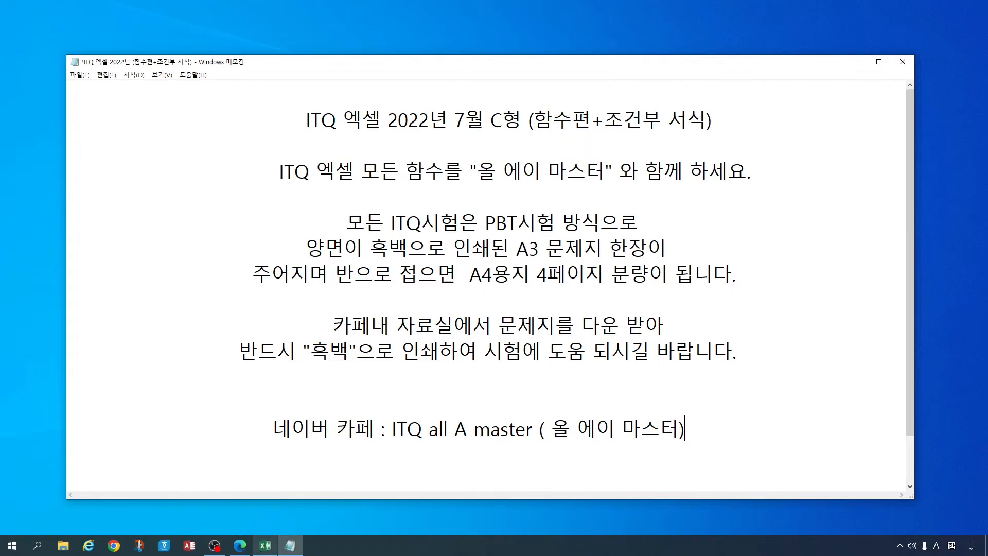
# - Review the empty answer cells in the 순위 and 개최 월 columns and in E13, E14, J13 and J14
pyautogui.moveTo(751, 193); pyautogui.dragTo(761, 330)
pyautogui.moveTo(819, 195); pyautogui.dragTo(817, 333)
pyautogui.click(506, 352)
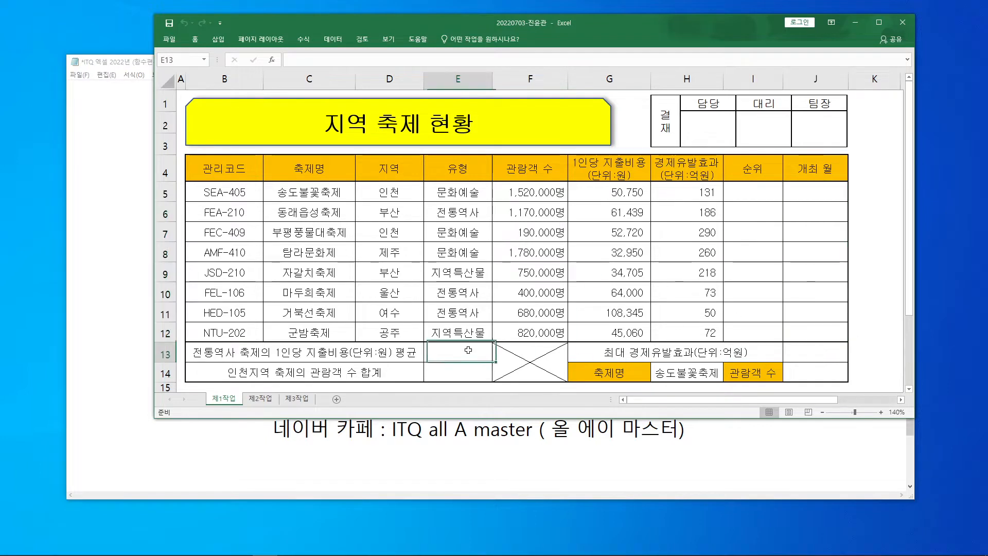
pyautogui.click(473, 374)
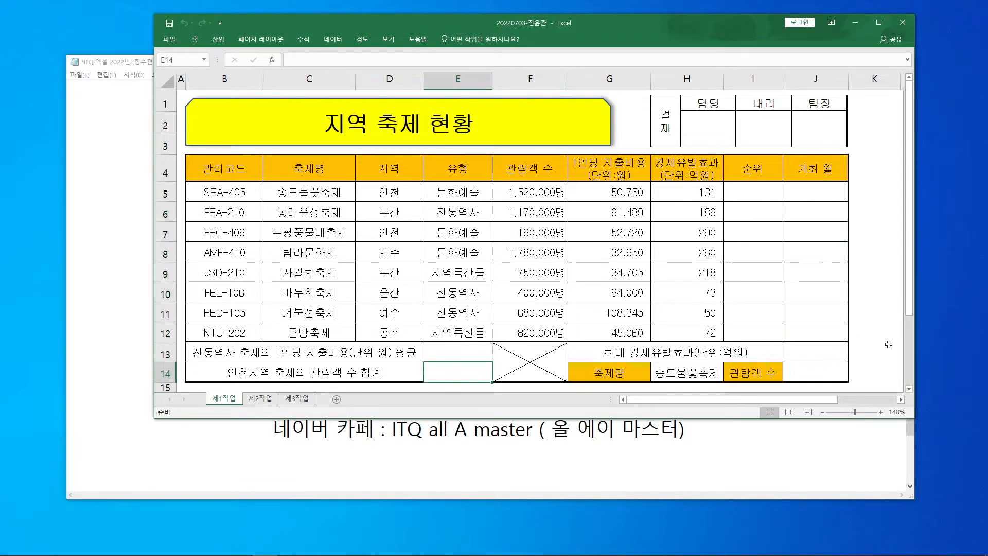
pyautogui.click(830, 355)
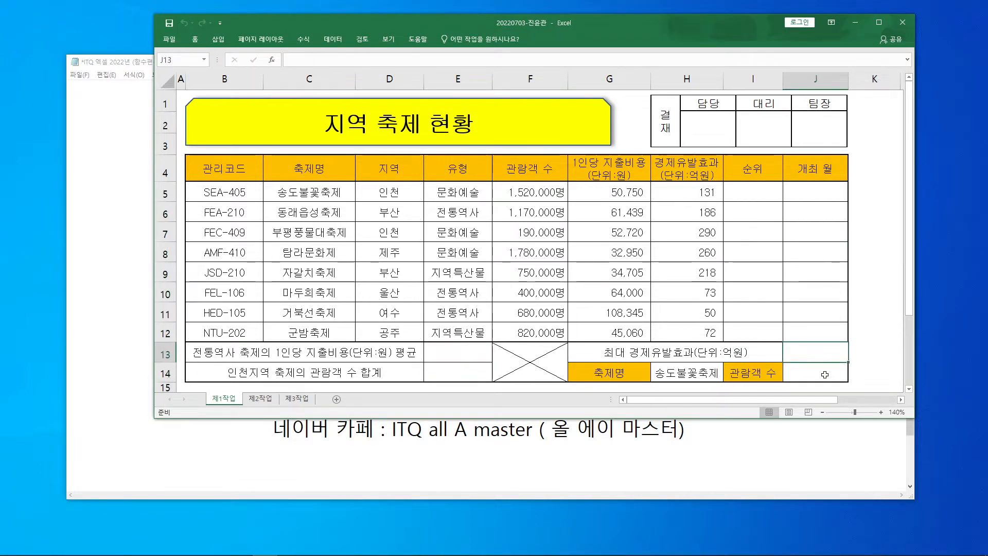
pyautogui.click(824, 374)
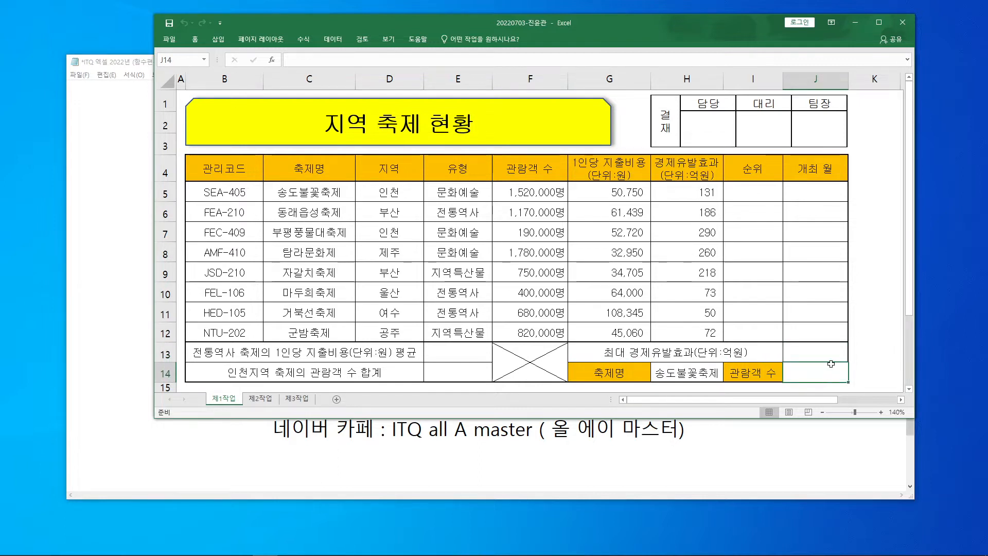
# - Shorten the worksheet window, bring up GE07-09C-1-2.pdf beneath it, and highlight instruction (1) for 순위
pyautogui.moveTo(911, 194); pyautogui.dragTo(913, 221)
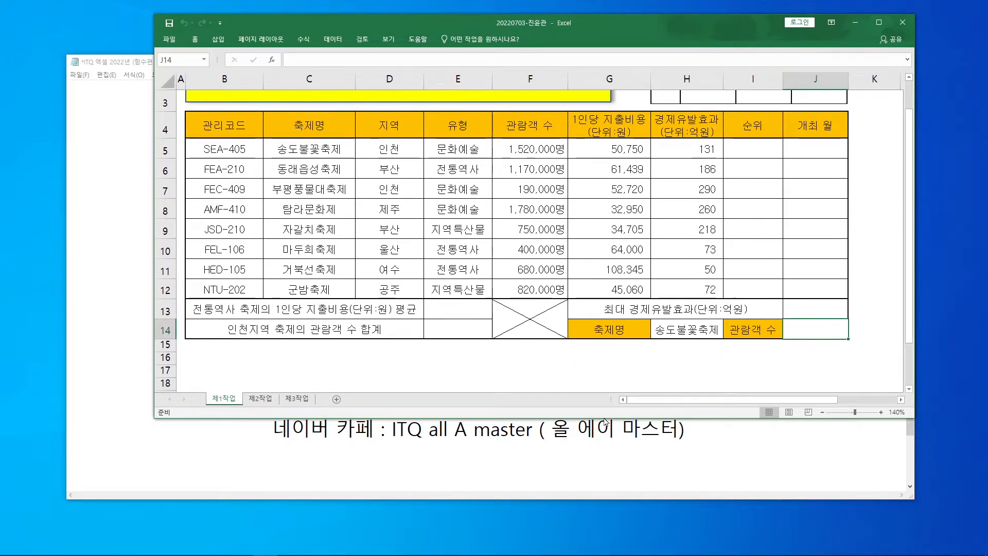
pyautogui.moveTo(604, 419); pyautogui.dragTo(613, 377)
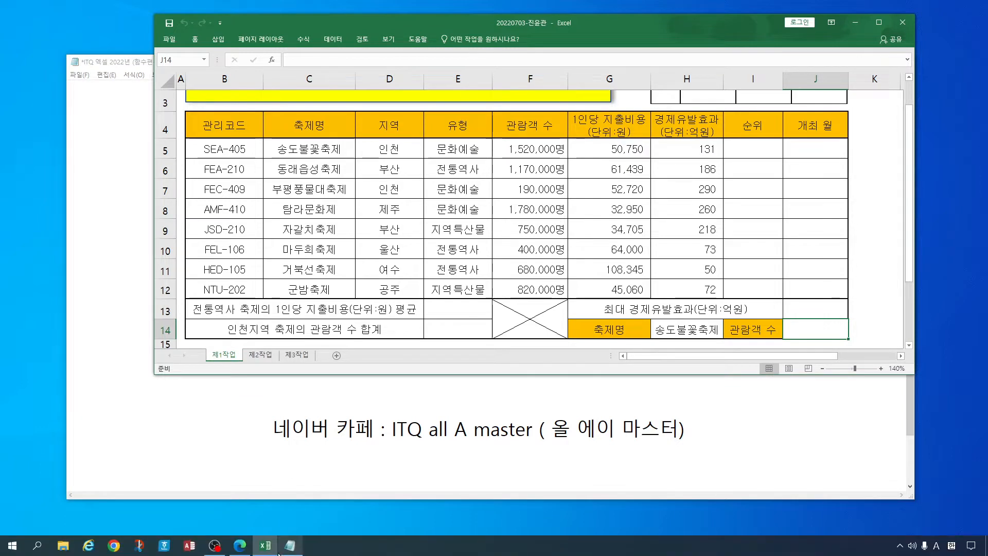
pyautogui.click(240, 546)
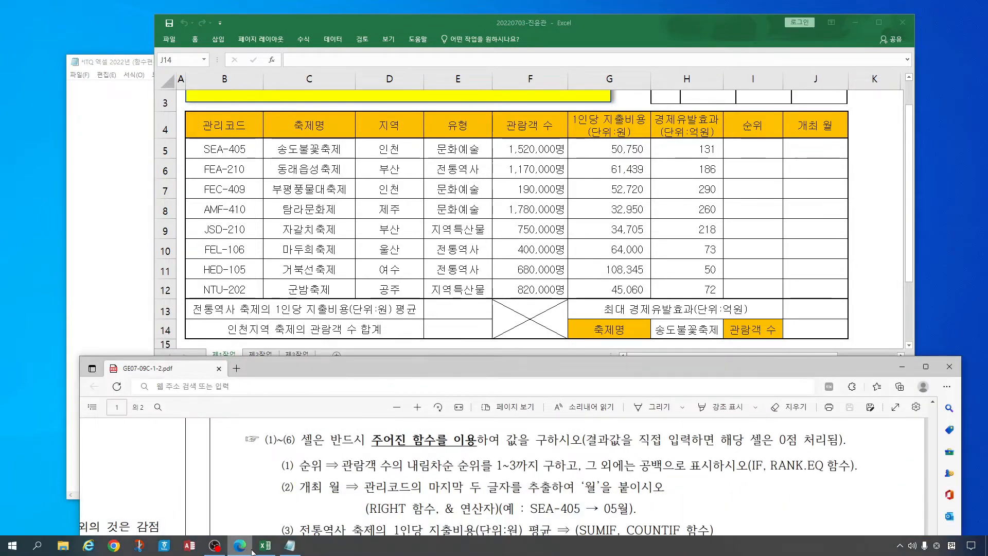
pyautogui.moveTo(265, 546)
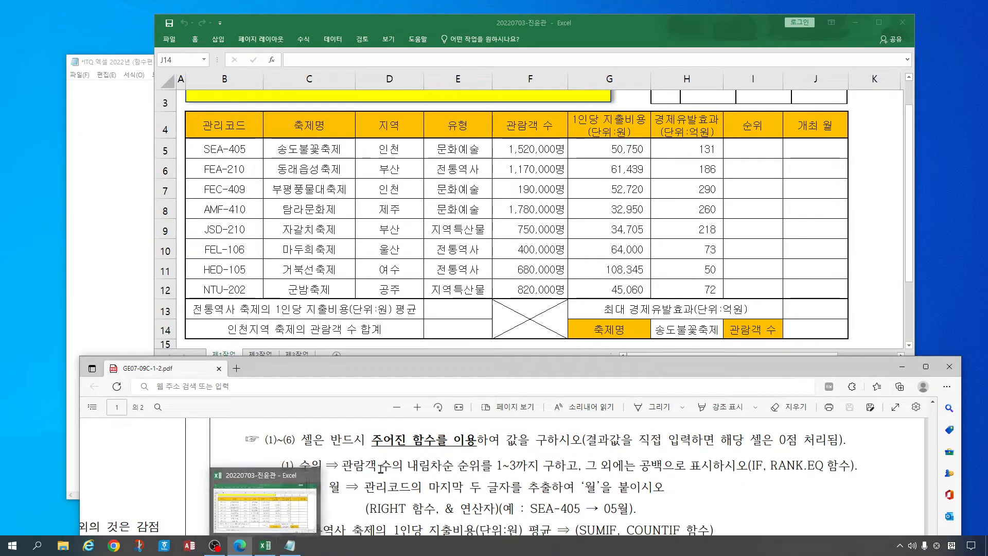
pyautogui.moveTo(341, 465); pyautogui.dragTo(864, 468)
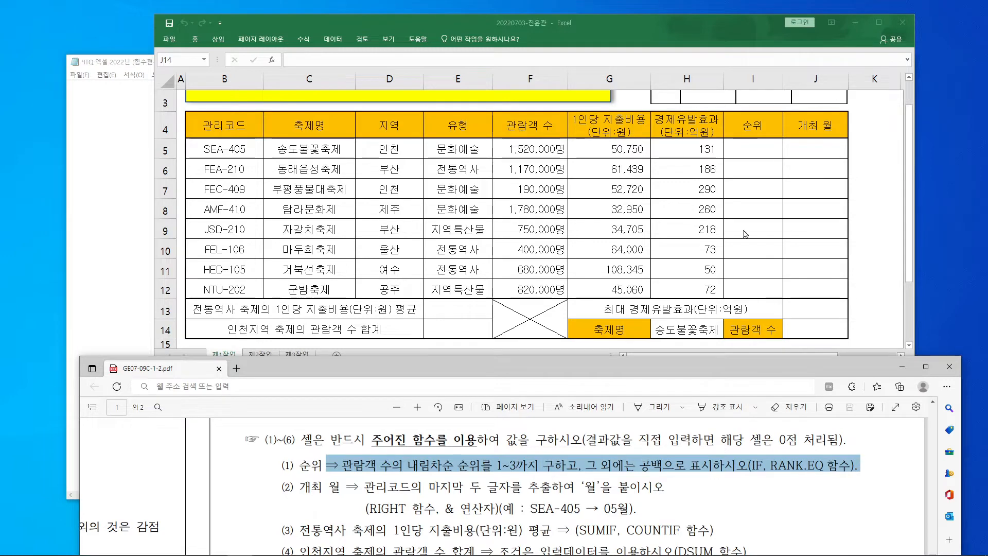
# - Begin a RANK.EQ formula in cell I5 and open its function arguments
pyautogui.click(756, 149)
pyautogui.click(756, 150)
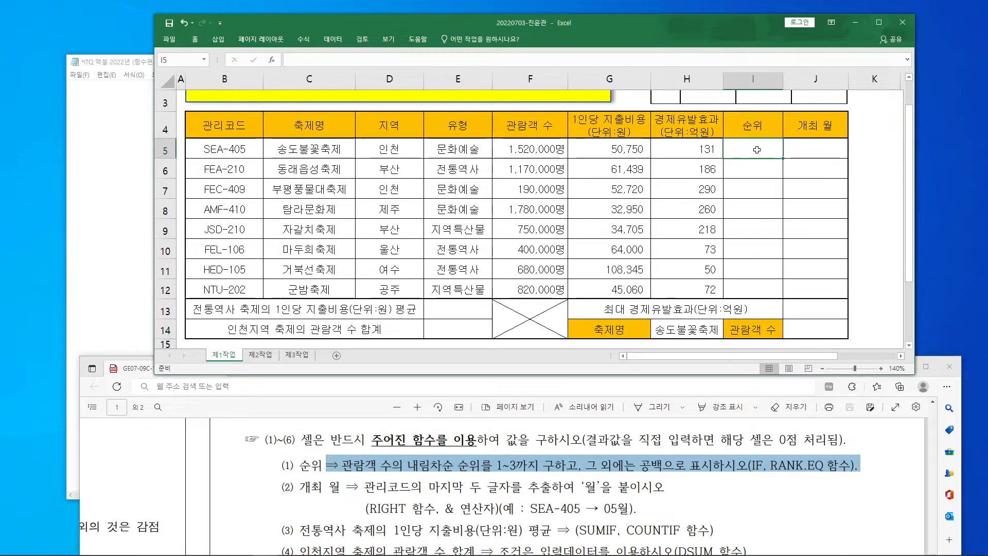
pyautogui.click(328, 53)
pyautogui.write('=')
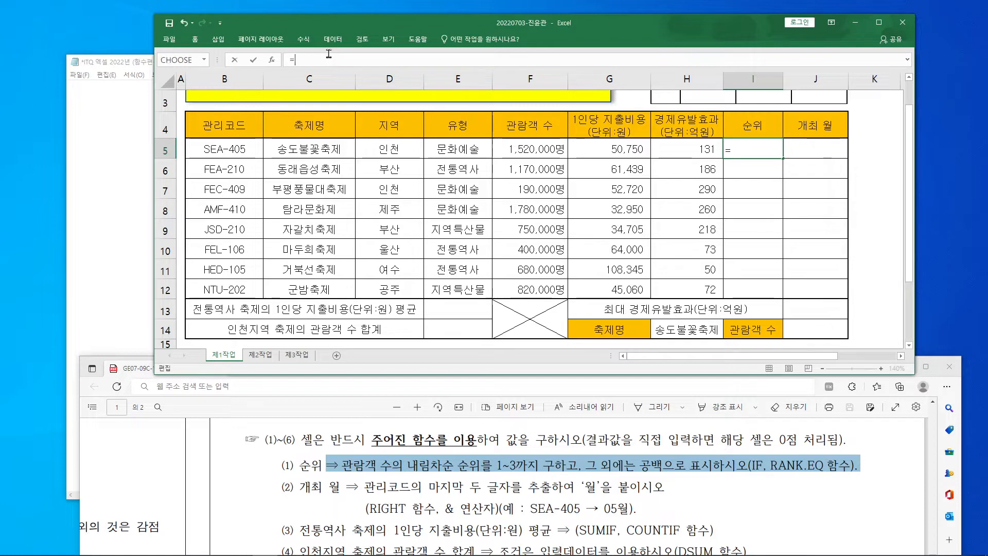
pyautogui.write('r')
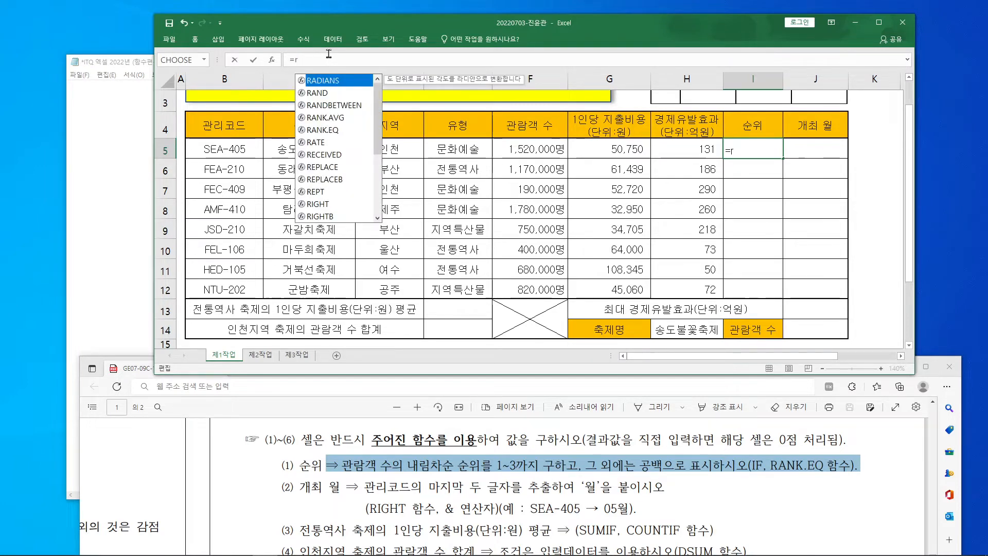
pyautogui.write('ank.eq')
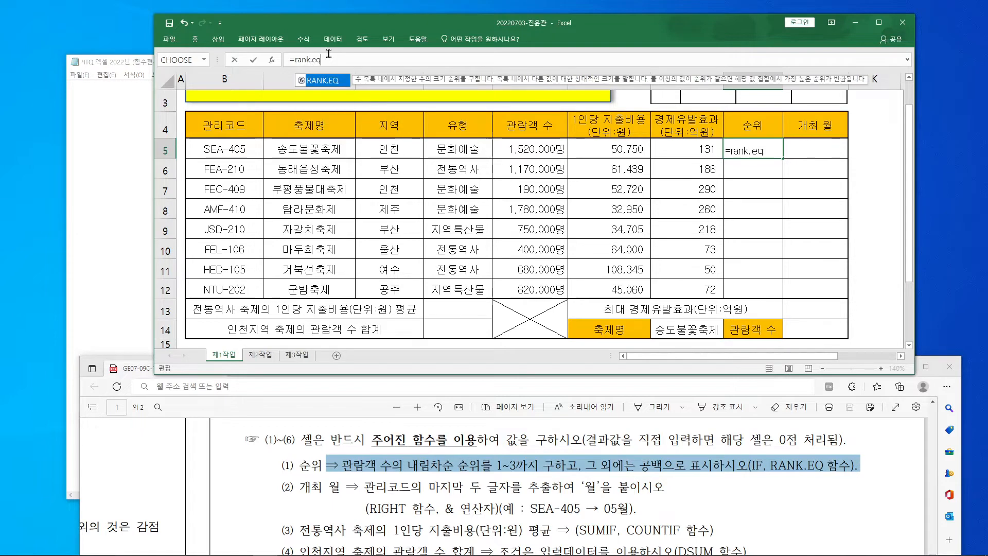
pyautogui.write('(')
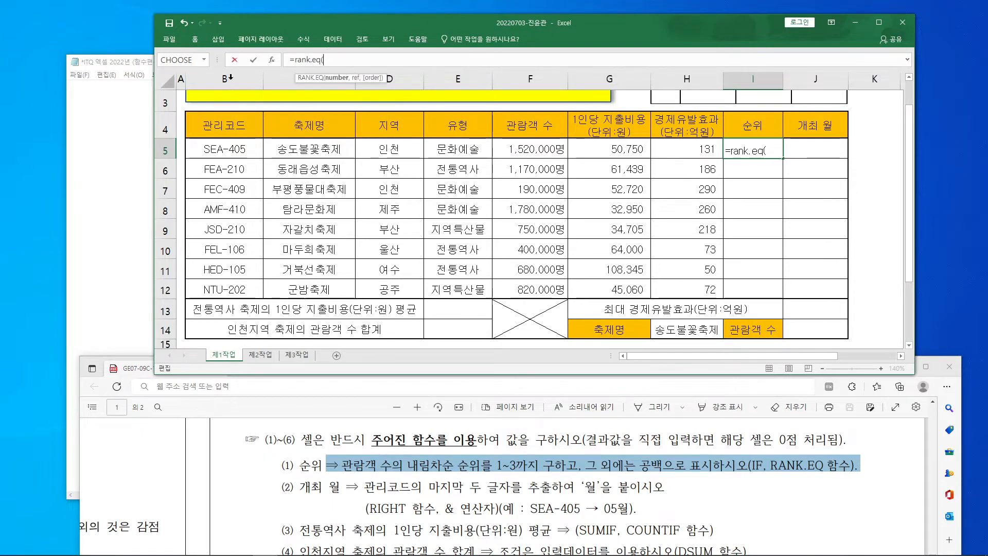
pyautogui.click(272, 60)
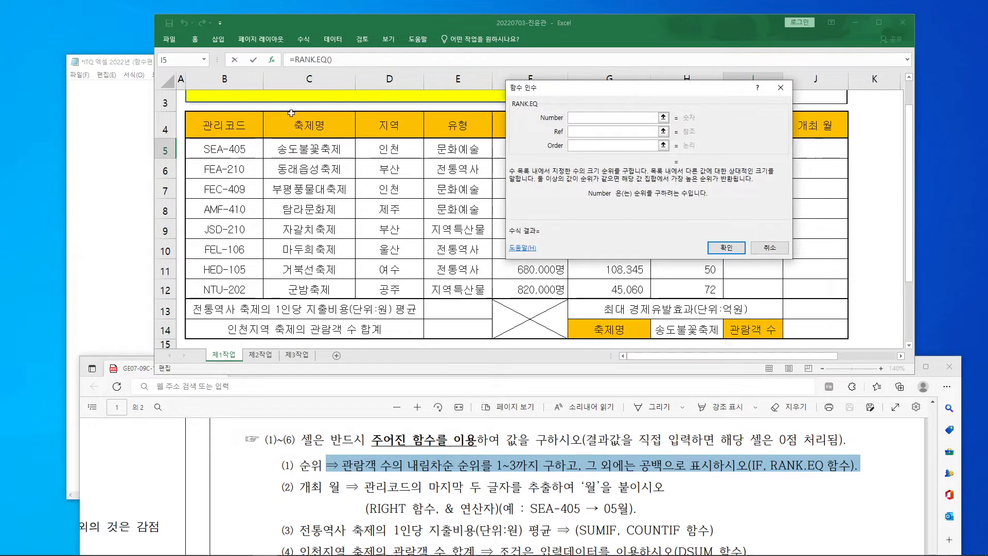
# - Set the RANK.EQ arguments to Number F5 and Ref F5:F12, keeping the 관람객 수 column in view
pyautogui.moveTo(634, 91); pyautogui.dragTo(545, 217)
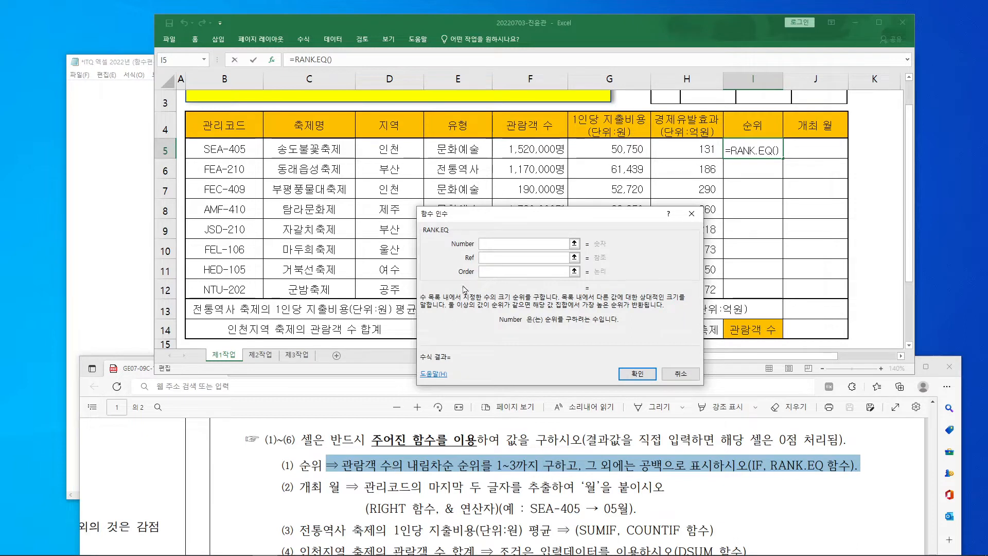
pyautogui.moveTo(503, 214); pyautogui.dragTo(763, 178)
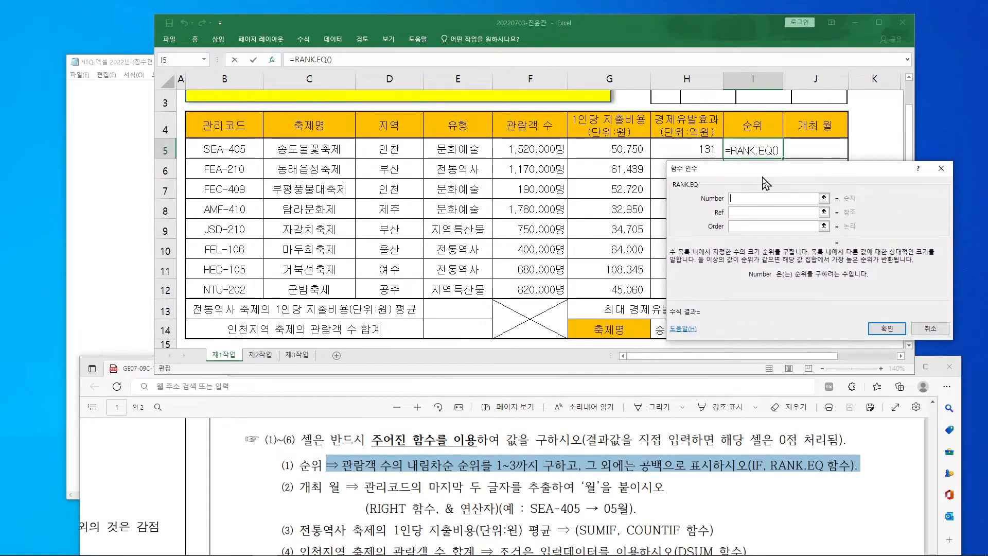
pyautogui.click(542, 148)
pyautogui.click(743, 211)
pyautogui.click(742, 211)
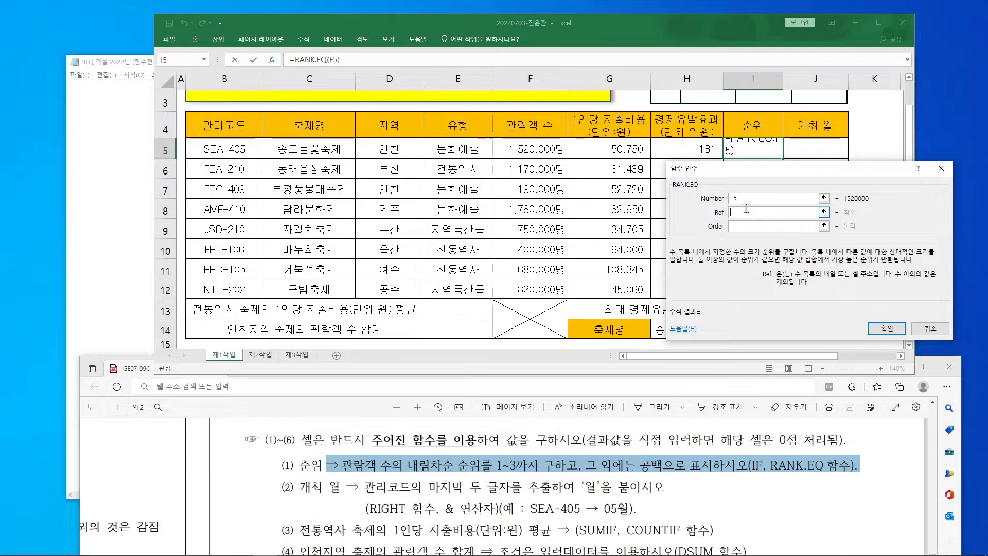
pyautogui.moveTo(537, 149); pyautogui.dragTo(549, 287)
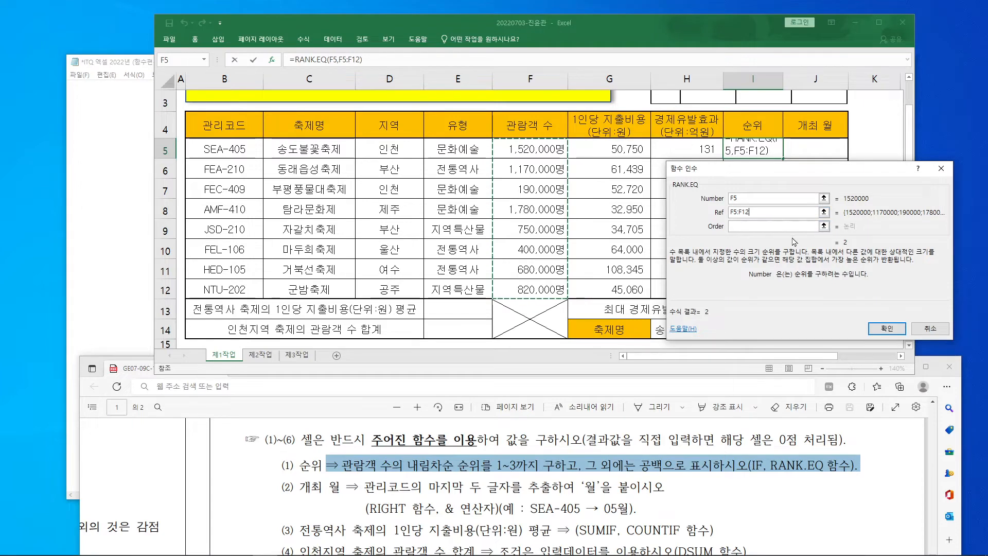
pyautogui.moveTo(797, 183); pyautogui.dragTo(347, 191)
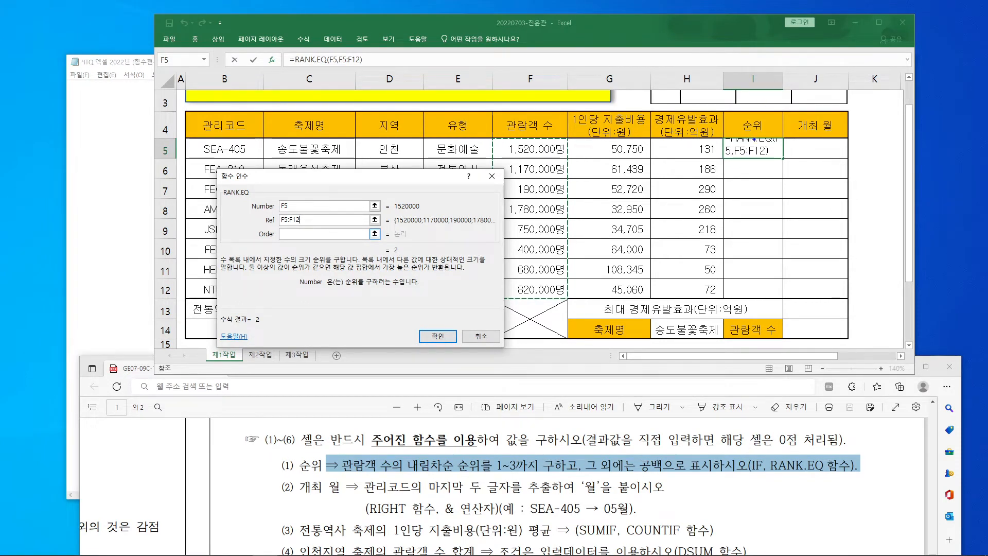
pyautogui.moveTo(754, 139)
pyautogui.mouseDown()
pyautogui.moveTo(749, 258)
pyautogui.moveTo(736, 286)
pyautogui.moveTo(776, 251)
pyautogui.mouseUp()
pyautogui.moveTo(310, 226)
pyautogui.mouseDown()
pyautogui.moveTo(261, 218)
pyautogui.moveTo(304, 222)
pyautogui.mouseUp()
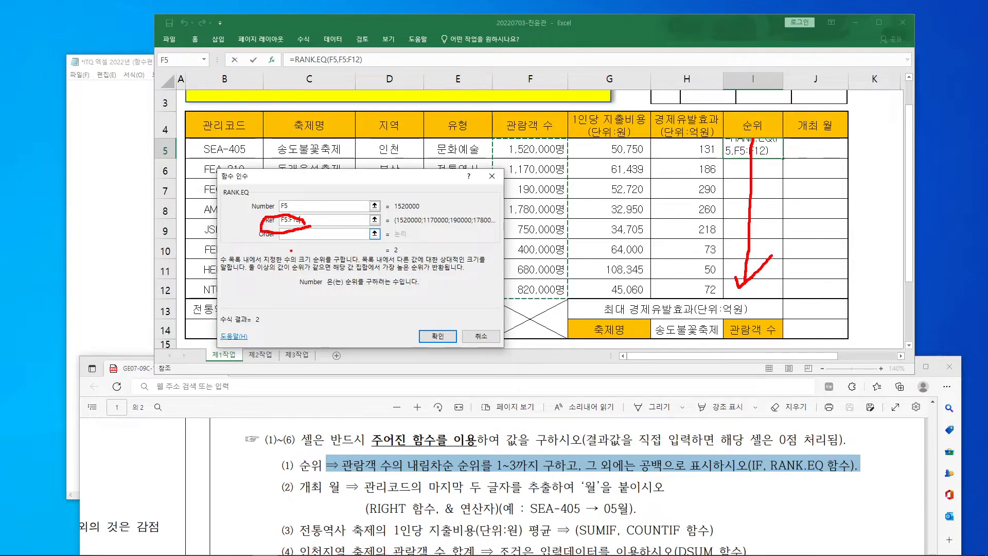
pyautogui.press('Escape')
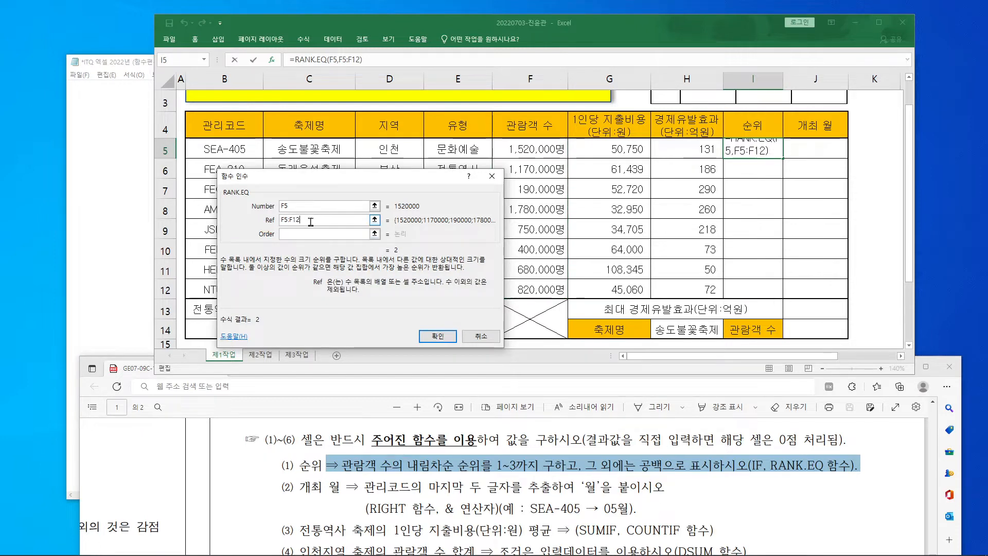
pyautogui.moveTo(266, 226); pyautogui.dragTo(260, 218)
pyautogui.moveTo(366, 241)
pyautogui.mouseDown()
pyautogui.moveTo(433, 235)
pyautogui.moveTo(369, 325)
pyautogui.moveTo(392, 293)
pyautogui.moveTo(395, 308)
pyautogui.mouseUp()
pyautogui.moveTo(420, 267)
pyautogui.mouseDown()
pyautogui.moveTo(420, 292)
pyautogui.moveTo(476, 287)
pyautogui.moveTo(428, 335)
pyautogui.mouseUp()
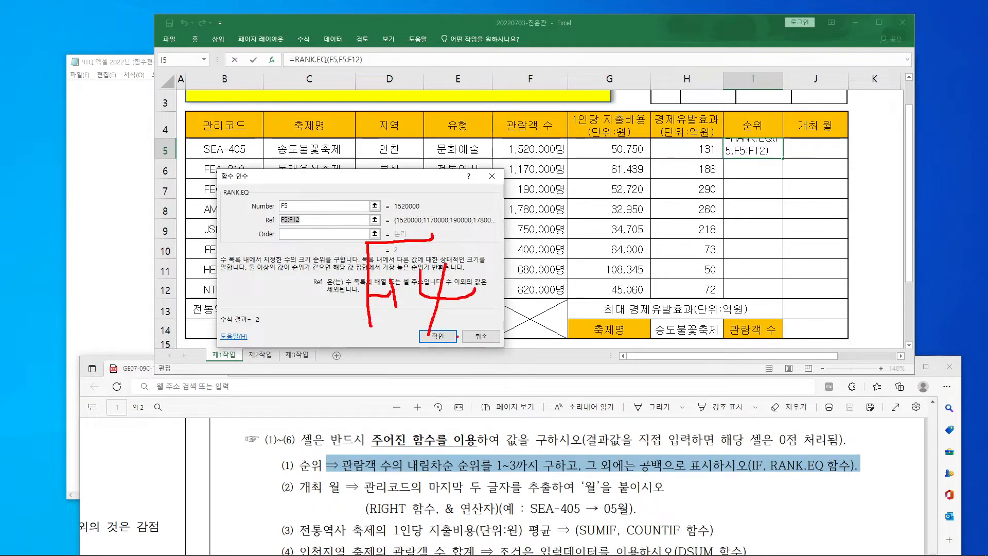
pyautogui.press('Escape')
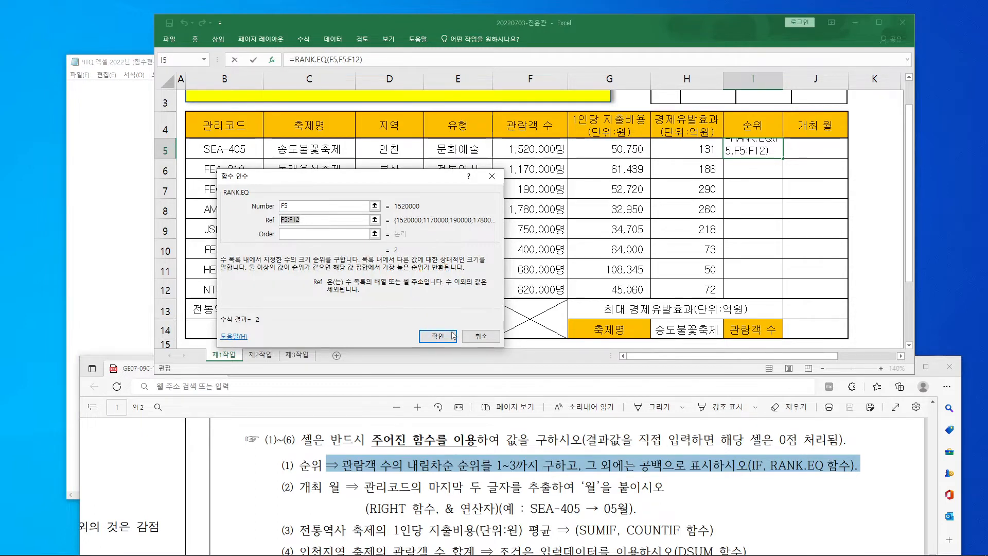
# - Make the Ref range absolute as $F$5:$F$12, set Order to 0, and confirm the RANK.EQ formula
pyautogui.press('F4')
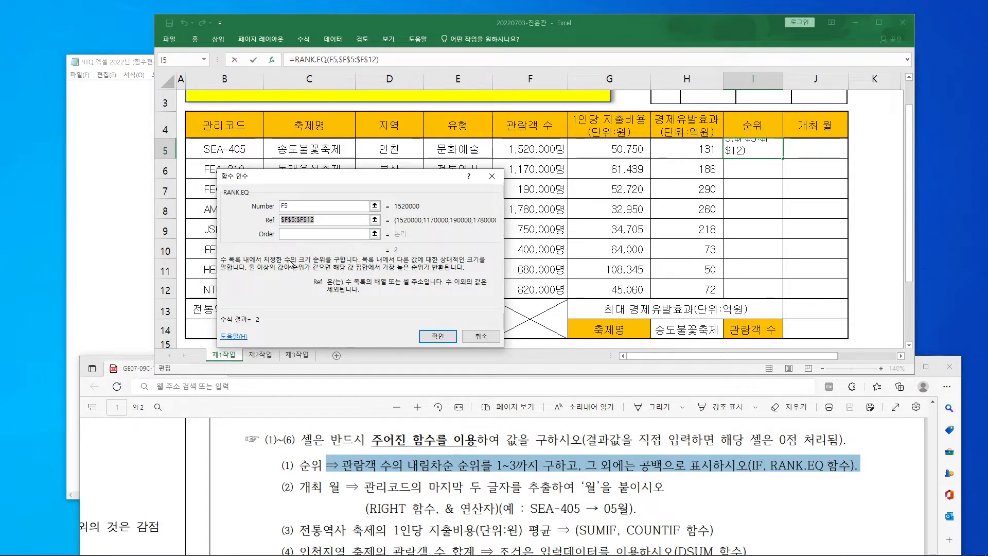
pyautogui.click(316, 234)
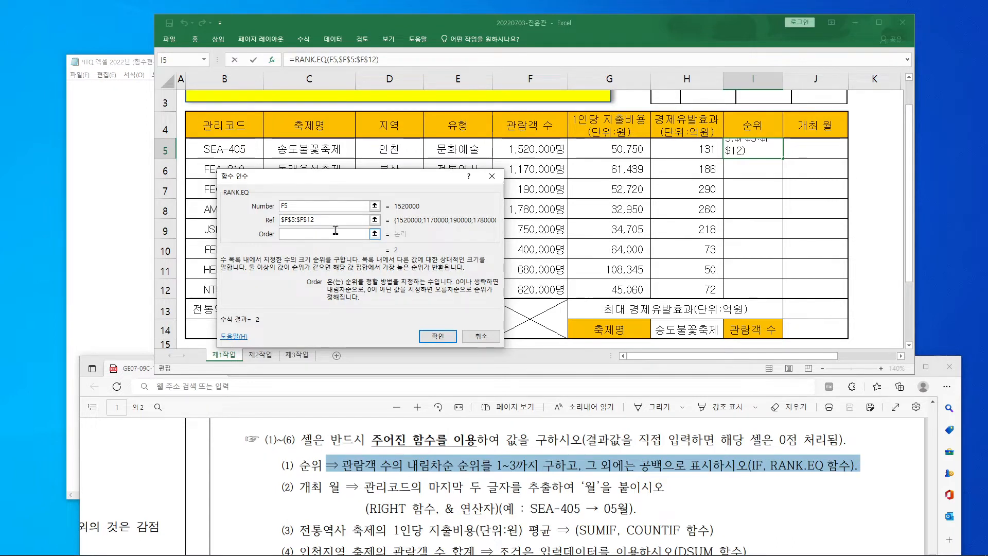
pyautogui.write('0')
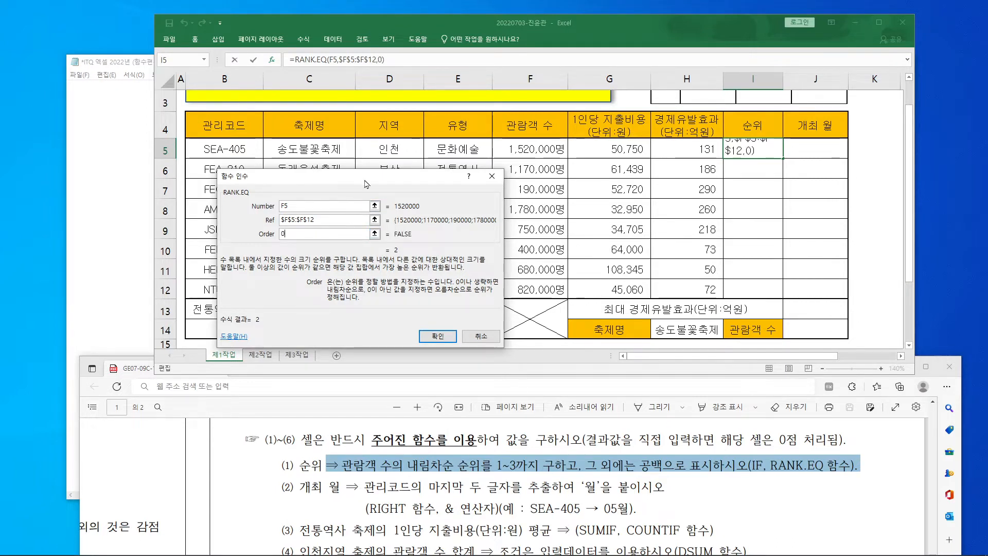
pyautogui.moveTo(366, 178); pyautogui.dragTo(379, 99)
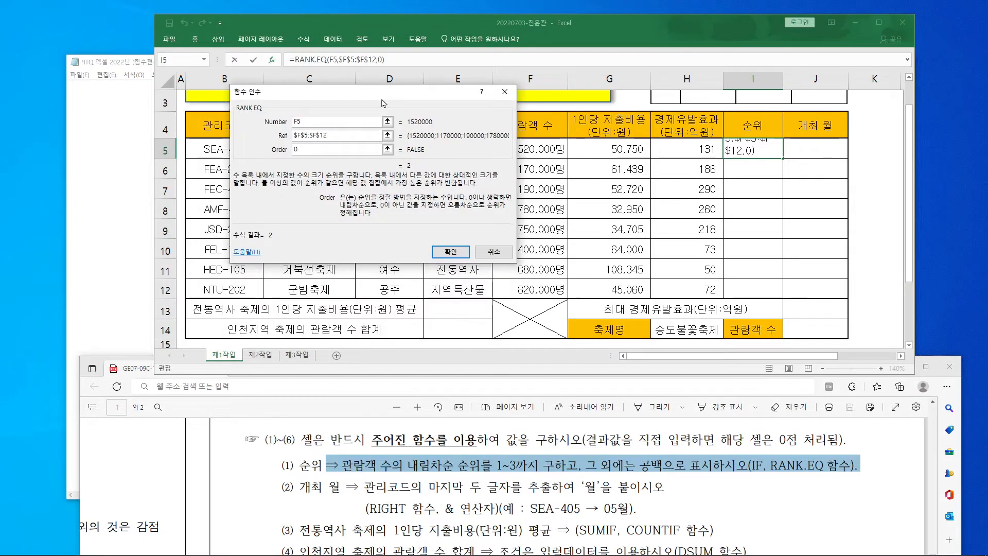
pyautogui.click(450, 251)
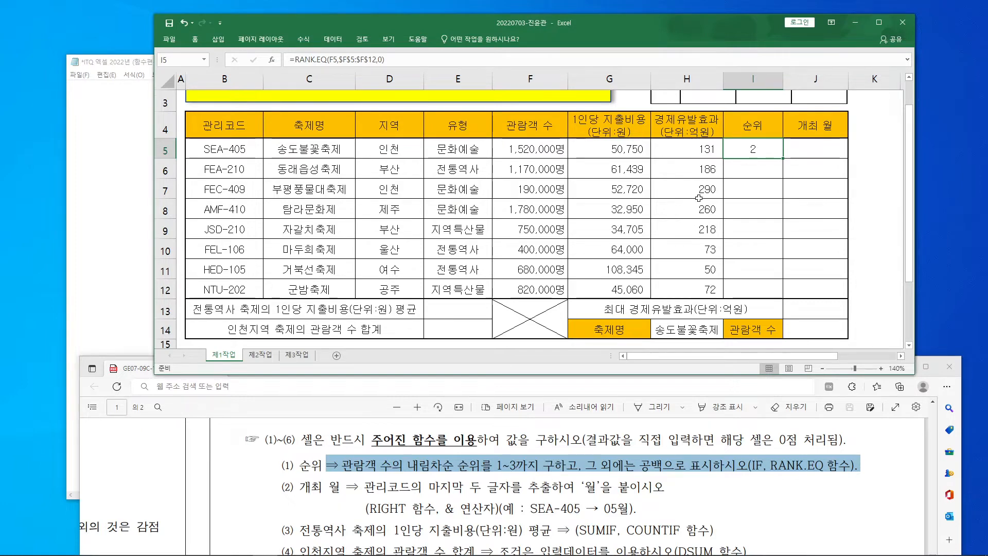
# - Fill the I5 ranking formula down through I12 without copying the formatting
pyautogui.moveTo(783, 157); pyautogui.dragTo(787, 297)
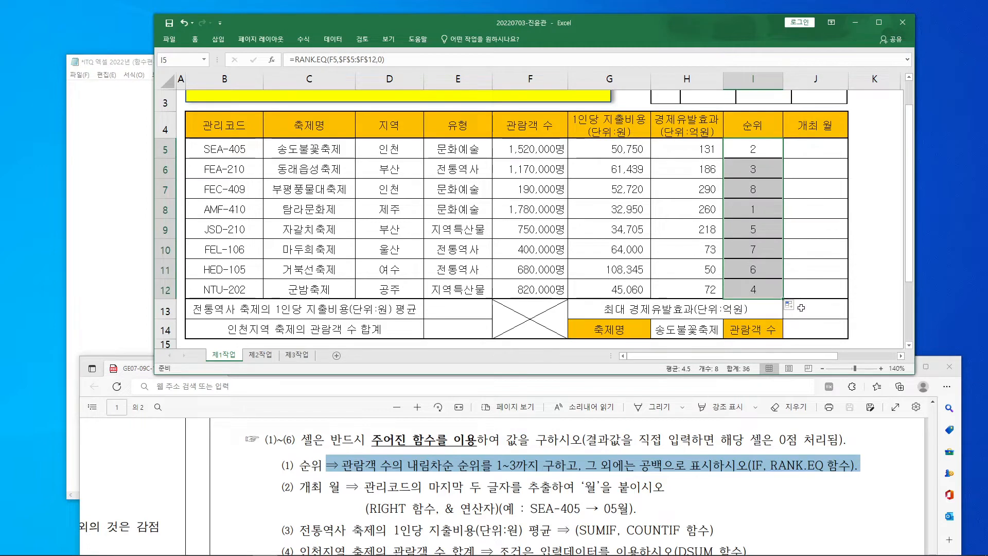
pyautogui.click(791, 305)
pyautogui.click(818, 341)
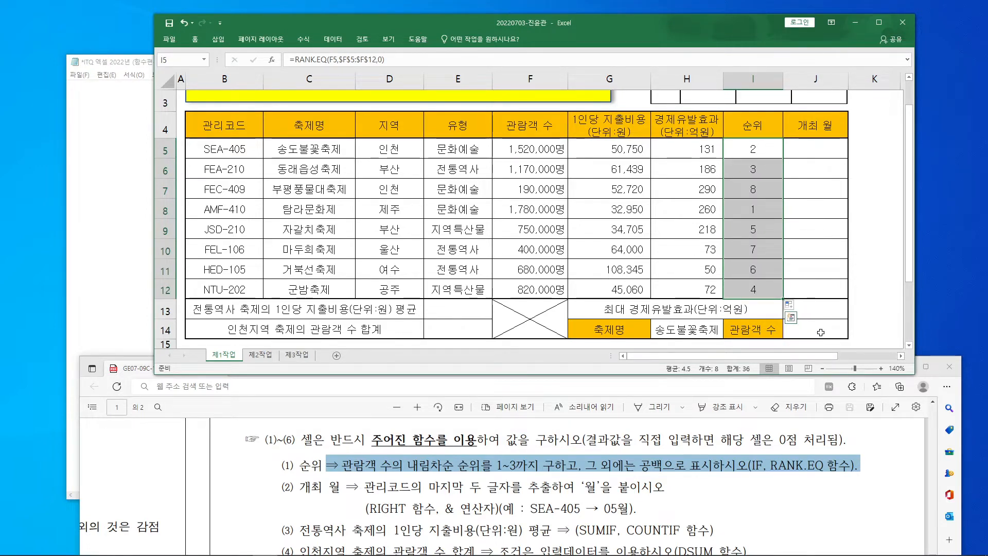
pyautogui.click(820, 332)
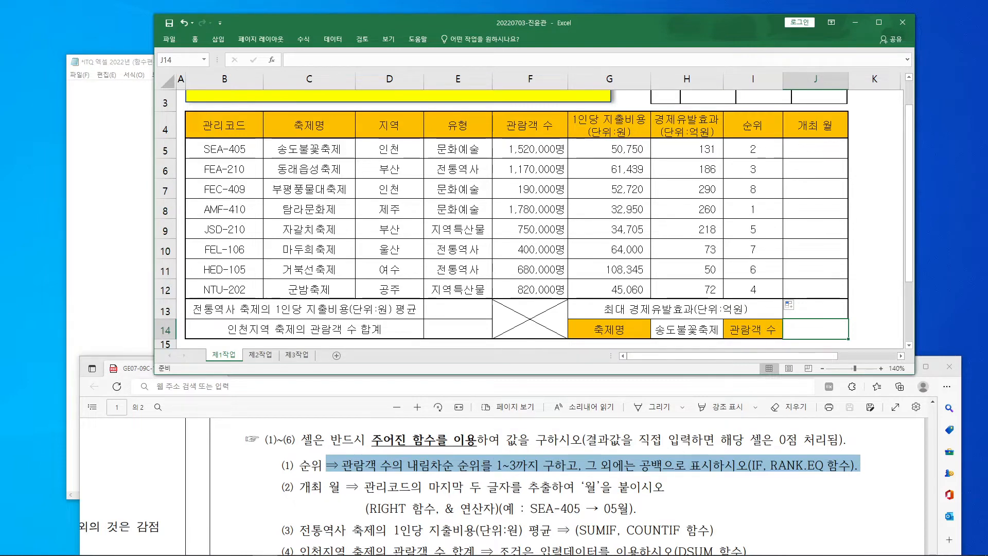
pyautogui.moveTo(744, 218)
pyautogui.mouseDown()
pyautogui.moveTo(762, 214)
pyautogui.moveTo(746, 217)
pyautogui.mouseUp()
pyautogui.moveTo(752, 154)
pyautogui.mouseDown()
pyautogui.moveTo(762, 153)
pyautogui.moveTo(761, 176)
pyautogui.moveTo(758, 158)
pyautogui.mouseUp()
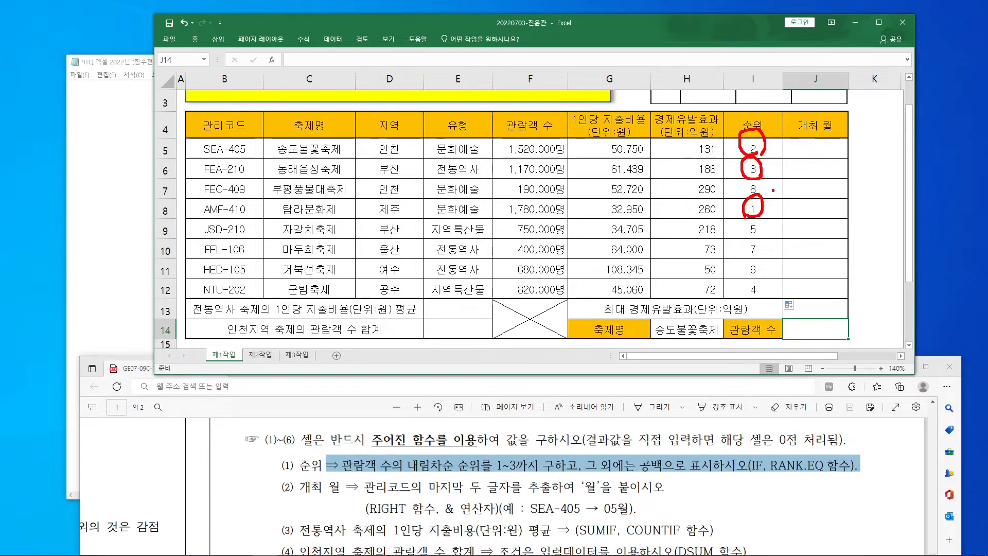
pyautogui.click(768, 288)
pyautogui.moveTo(635, 479)
pyautogui.mouseDown()
pyautogui.moveTo(692, 469)
pyautogui.moveTo(623, 461)
pyautogui.mouseUp()
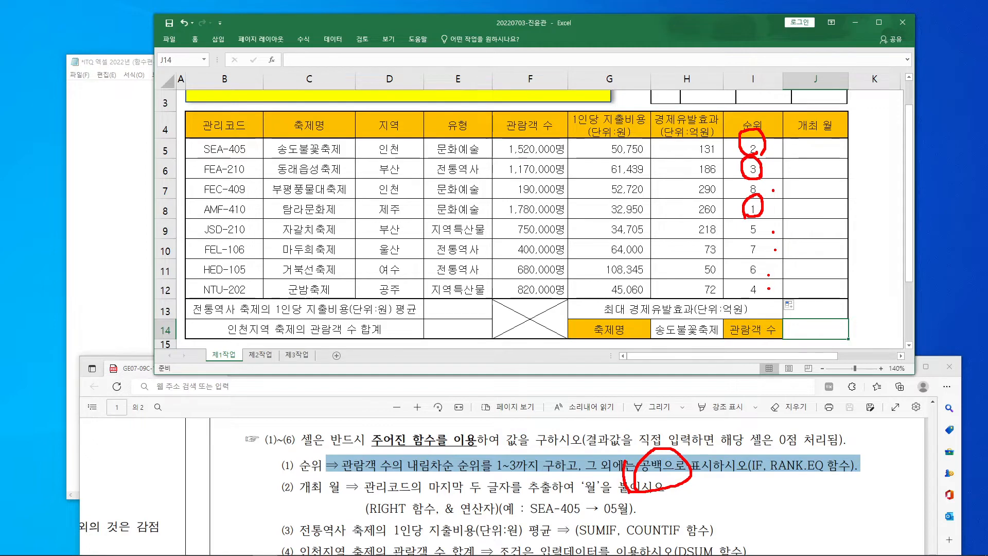
pyautogui.press('Escape')
# - Cut the RANK.EQ expression out of the I5 formula, keeping the equals sign, and start an IF function with its arguments open
pyautogui.click(760, 150)
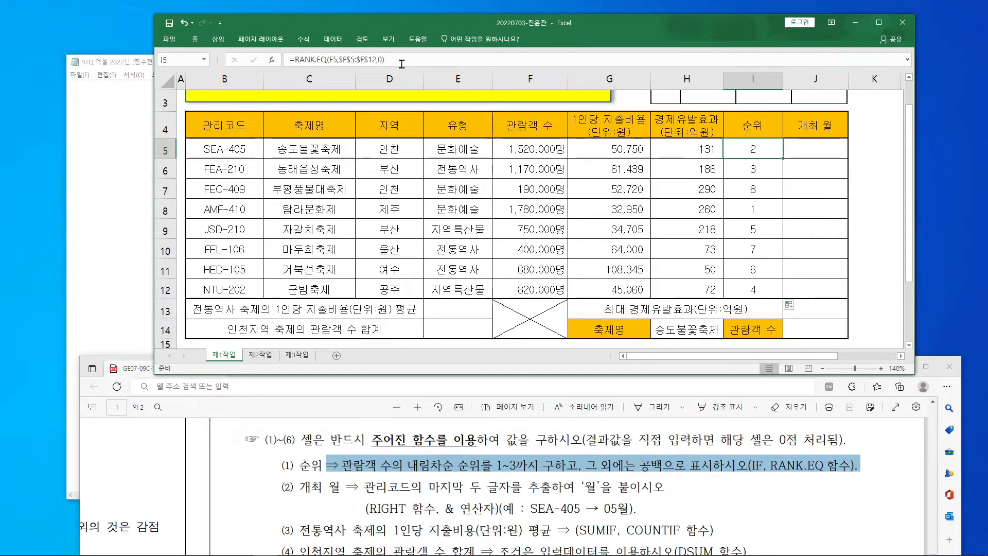
pyautogui.moveTo(296, 59); pyautogui.dragTo(407, 58)
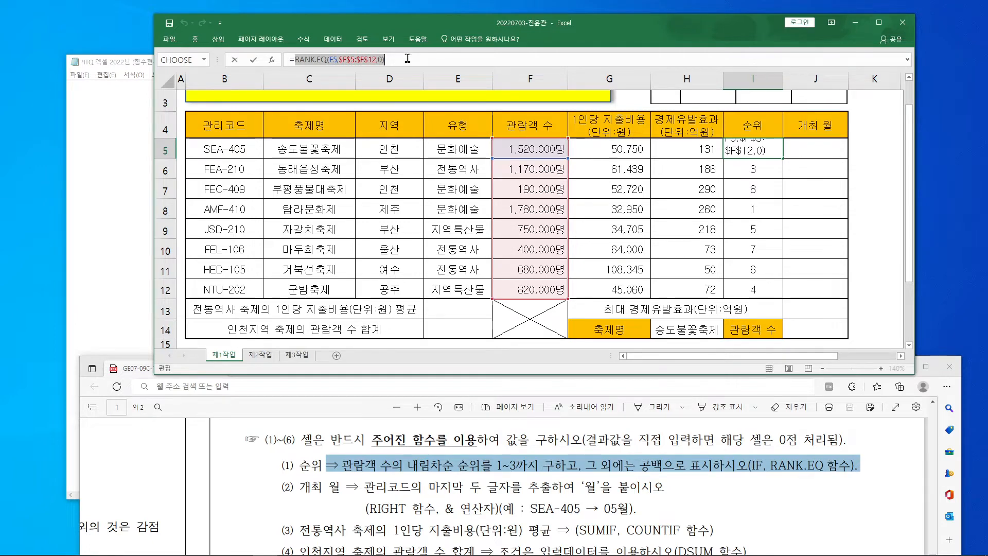
pyautogui.rightClick(371, 61)
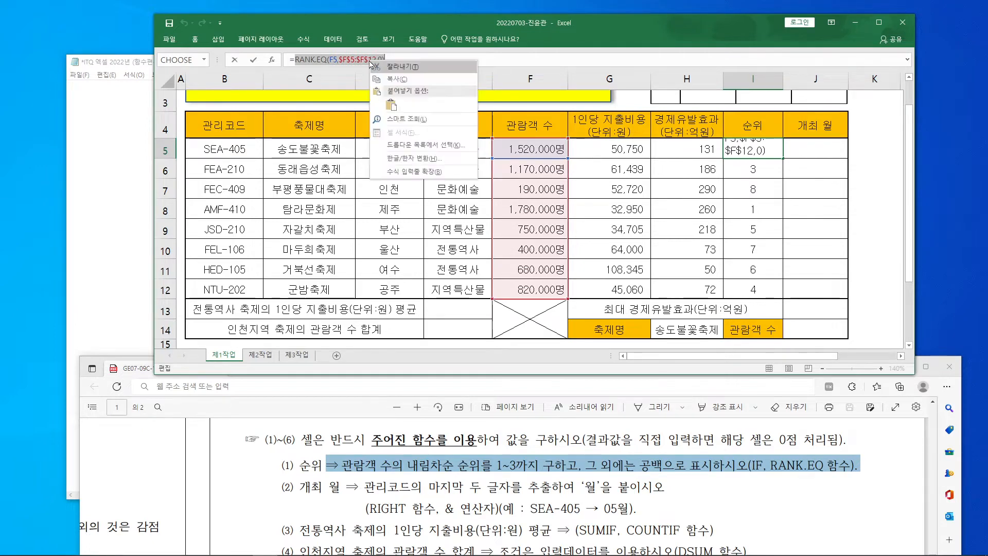
pyautogui.click(402, 66)
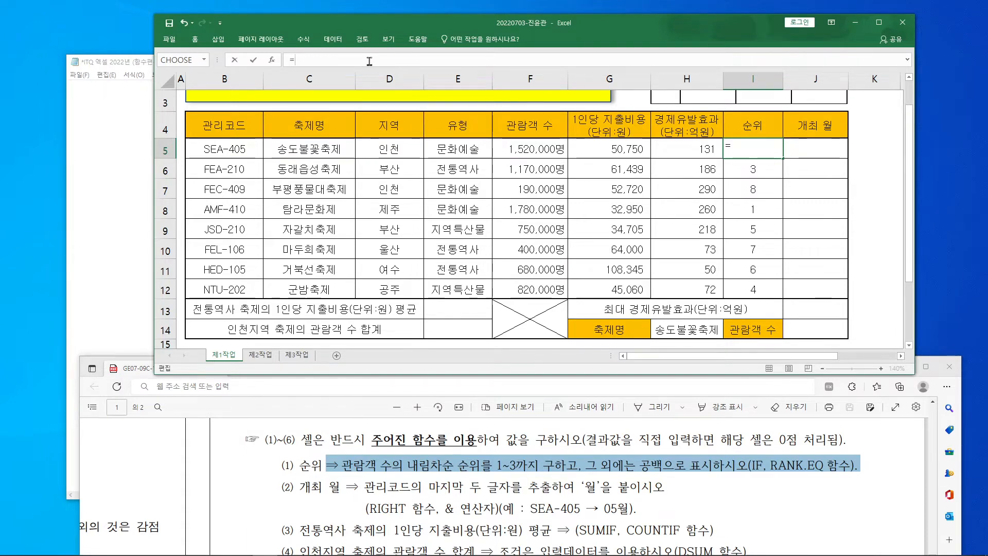
pyautogui.write('if')
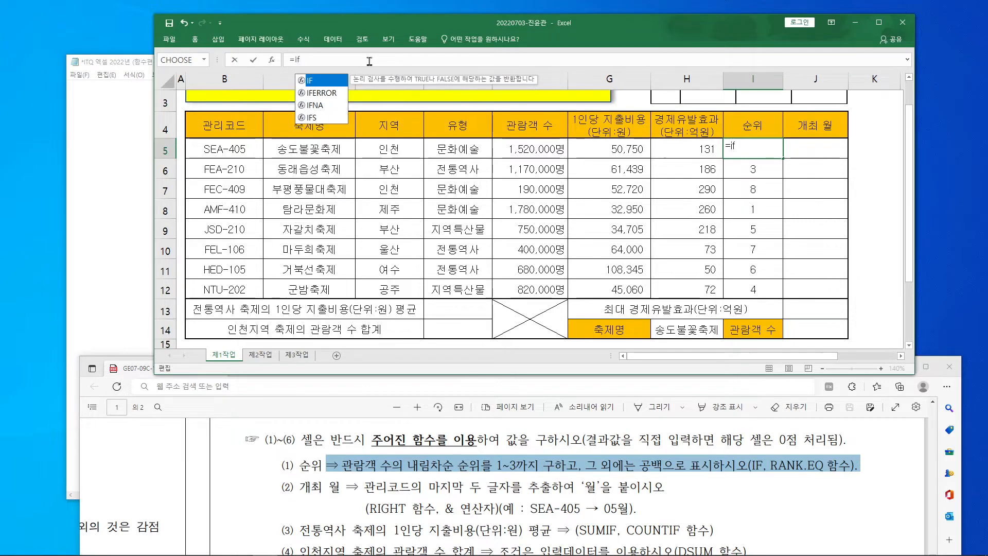
pyautogui.write('(')
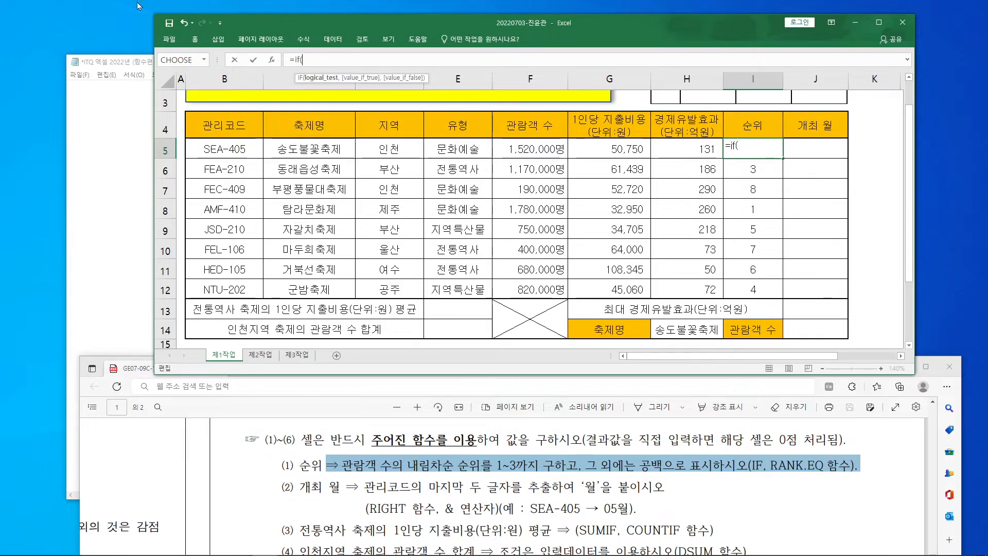
pyautogui.click(272, 60)
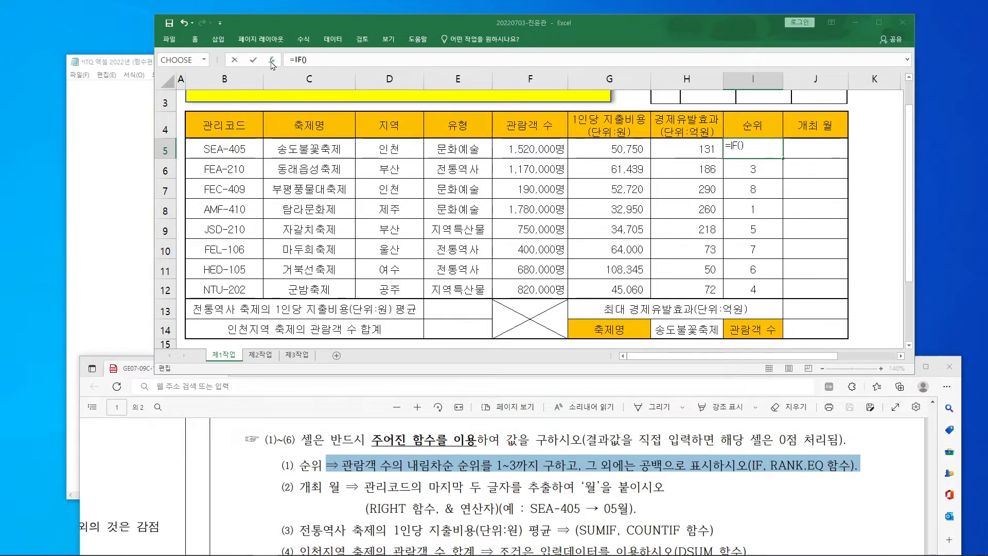
pyautogui.moveTo(345, 101); pyautogui.dragTo(550, 117)
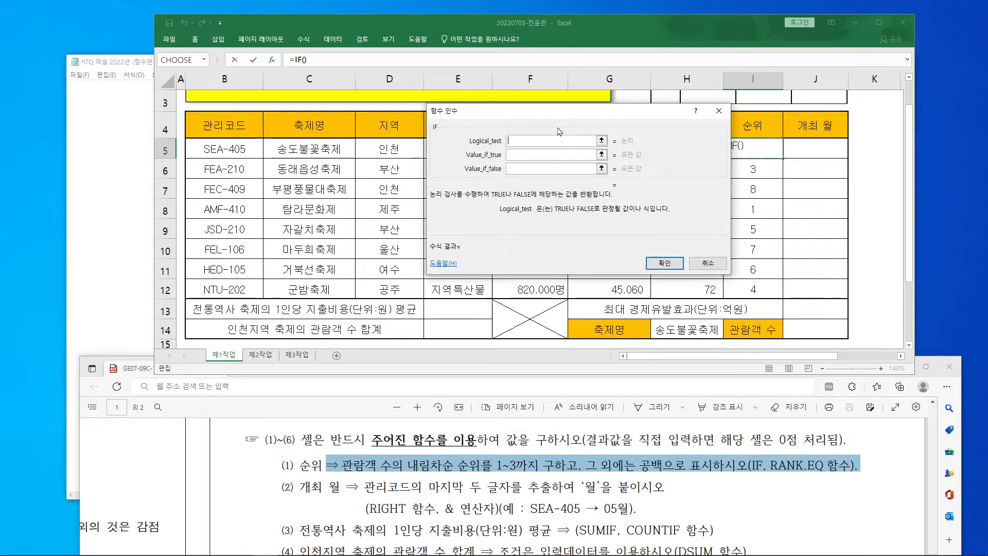
# - Set Logical_test to RANK.EQ(F5,$F$5:$F$12,0)<=3, Value_if_true to RANK.EQ(F5,$F$5:$F$12,0) and Value_if_false to "", and confirm the IF formula
pyautogui.hotkey('ctrl', 'v')
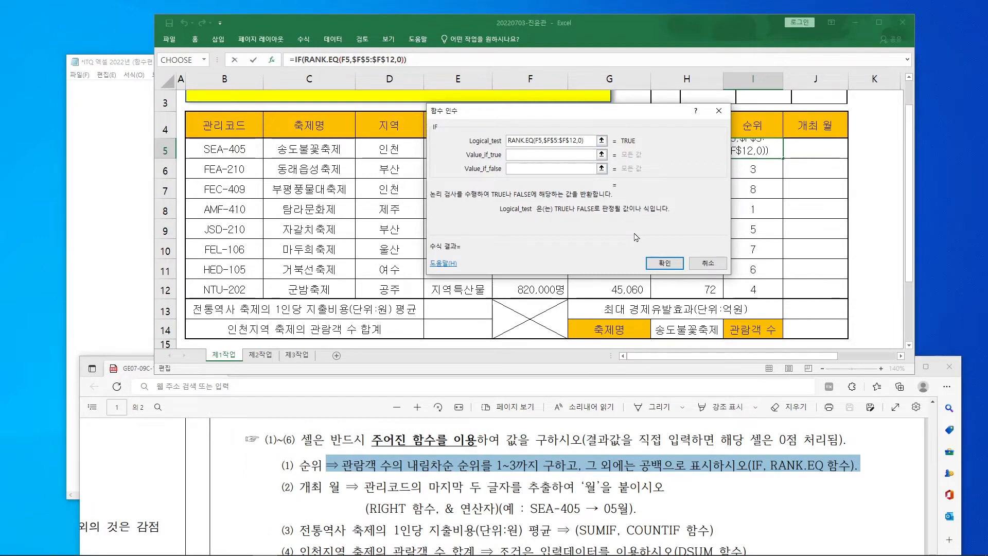
pyautogui.write('<=3')
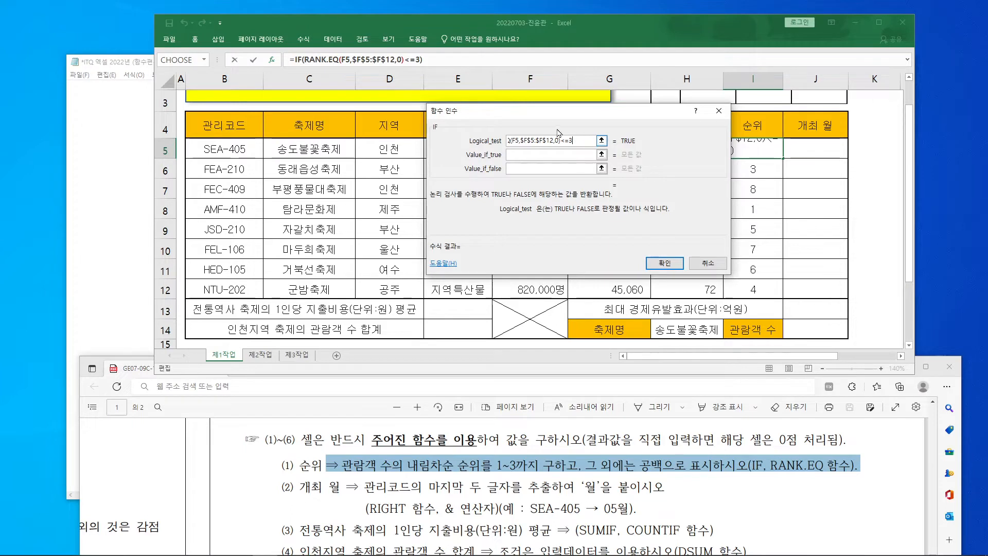
pyautogui.click(541, 154)
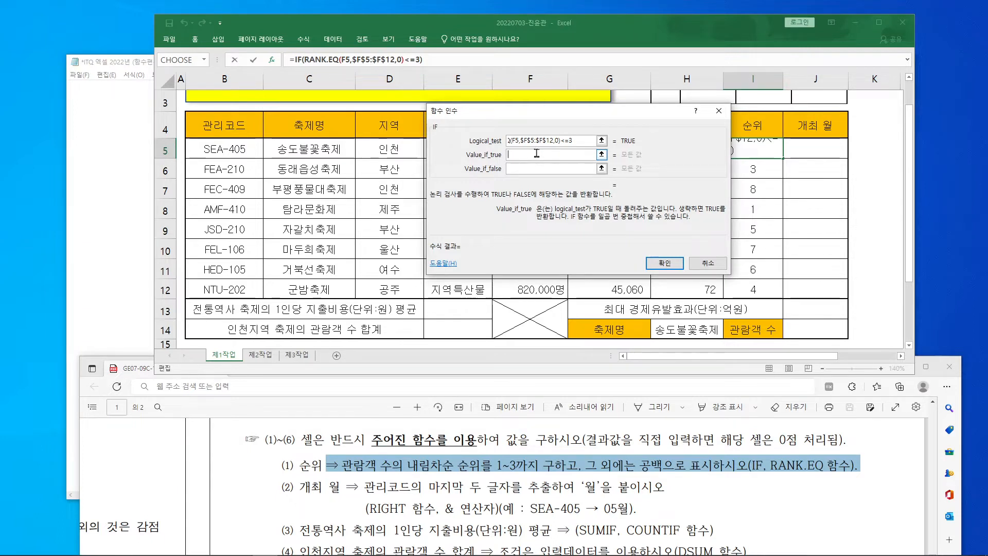
pyautogui.hotkey('ctrl', 'v')
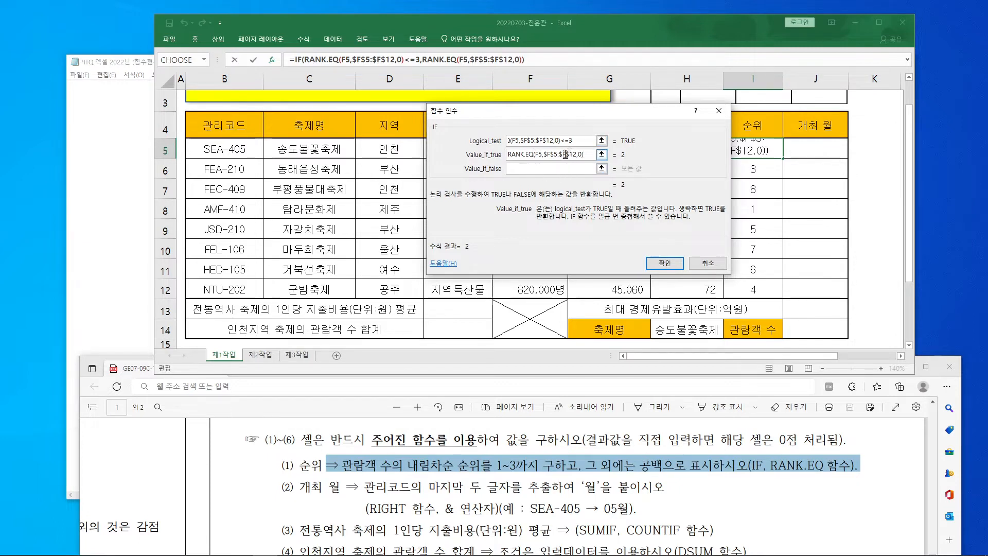
pyautogui.click(535, 167)
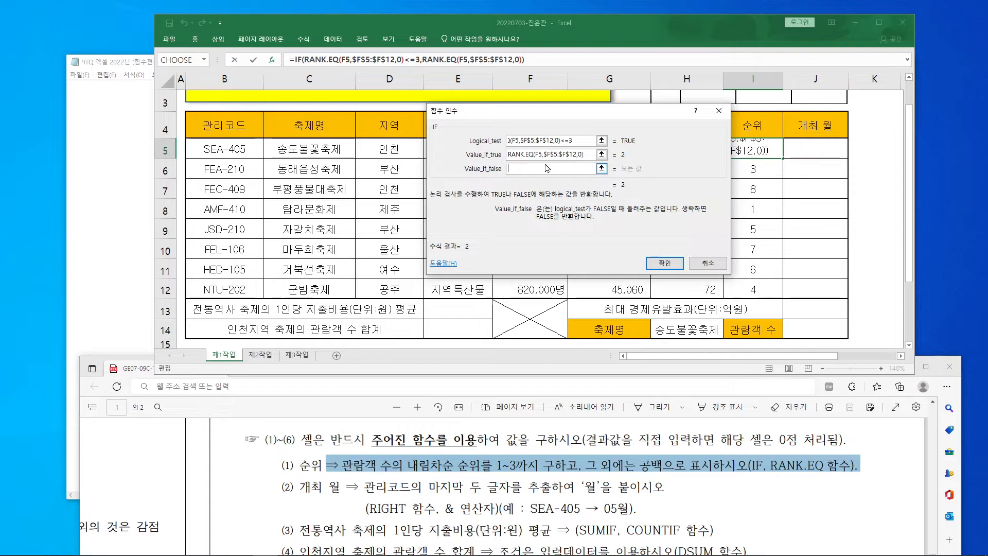
pyautogui.write('""')
pyautogui.moveTo(526, 115); pyautogui.dragTo(390, 89)
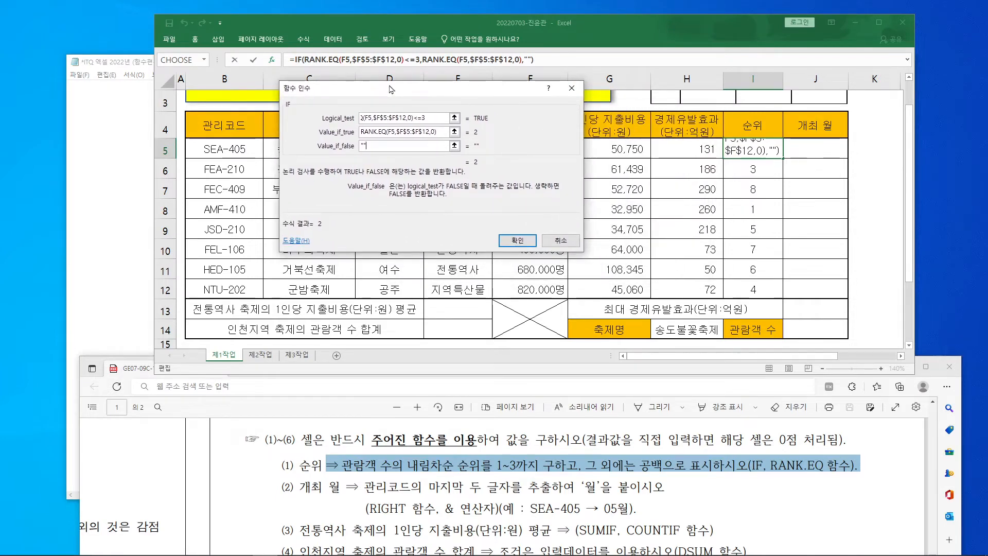
pyautogui.click(514, 241)
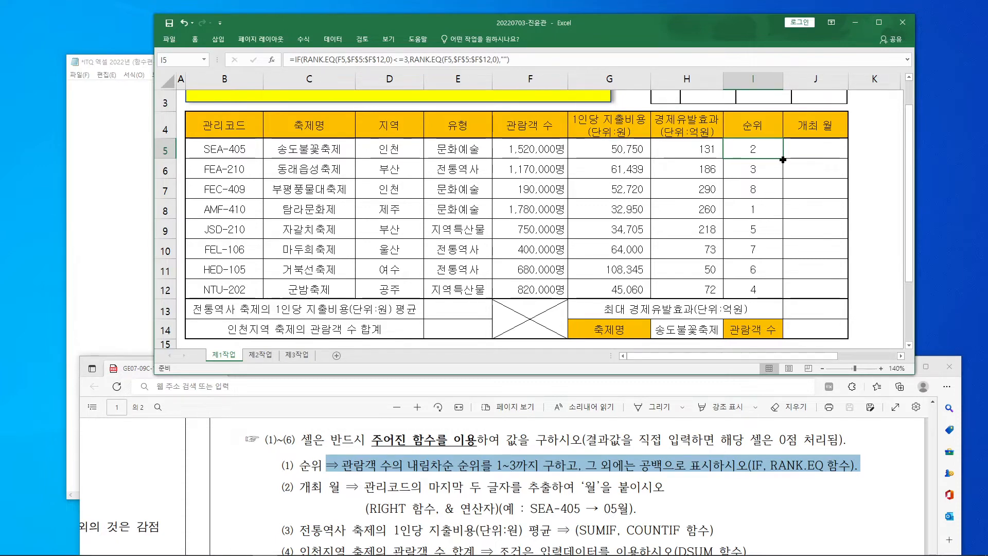
# - Fill the I5 IF formula down through I12 without copying the formatting
pyautogui.moveTo(782, 159); pyautogui.dragTo(774, 290)
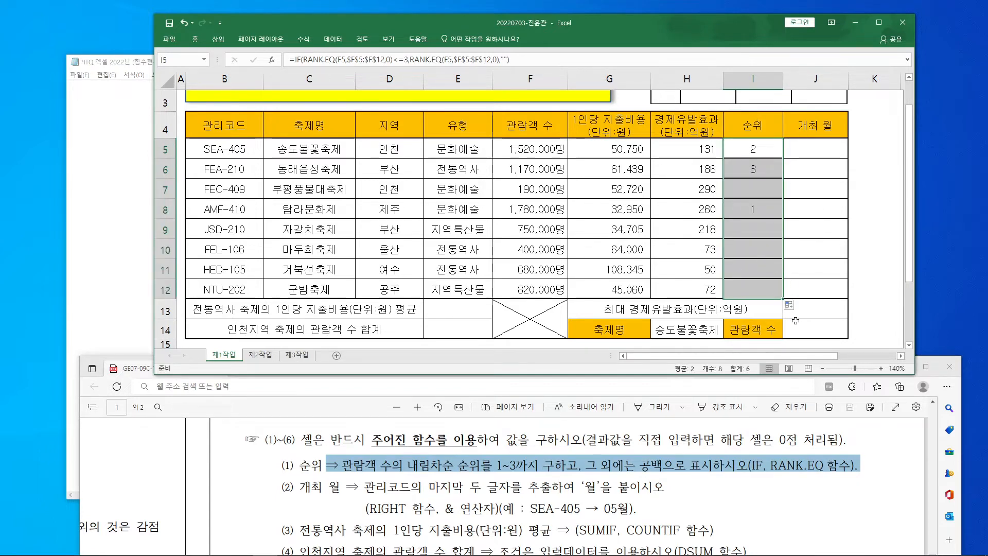
pyautogui.click(791, 307)
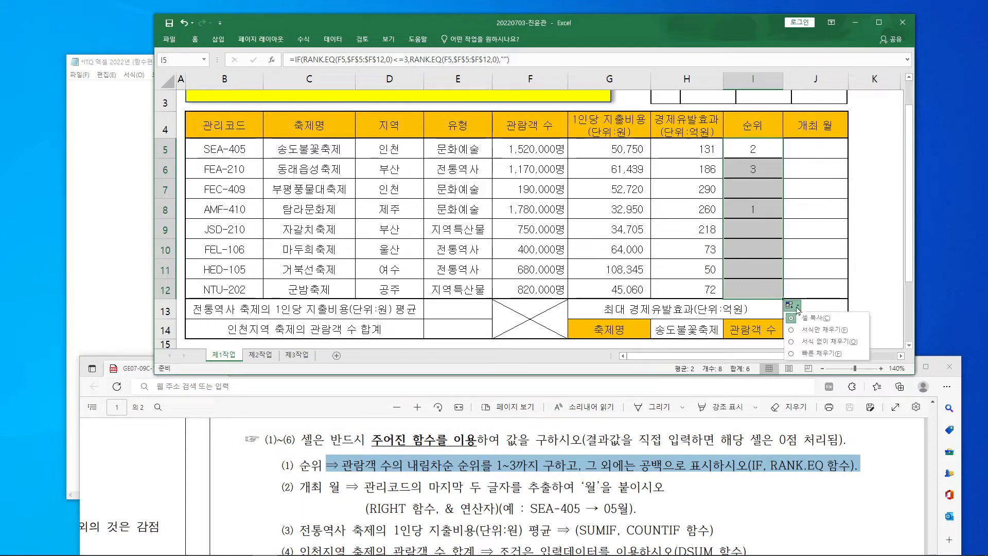
pyautogui.click(805, 345)
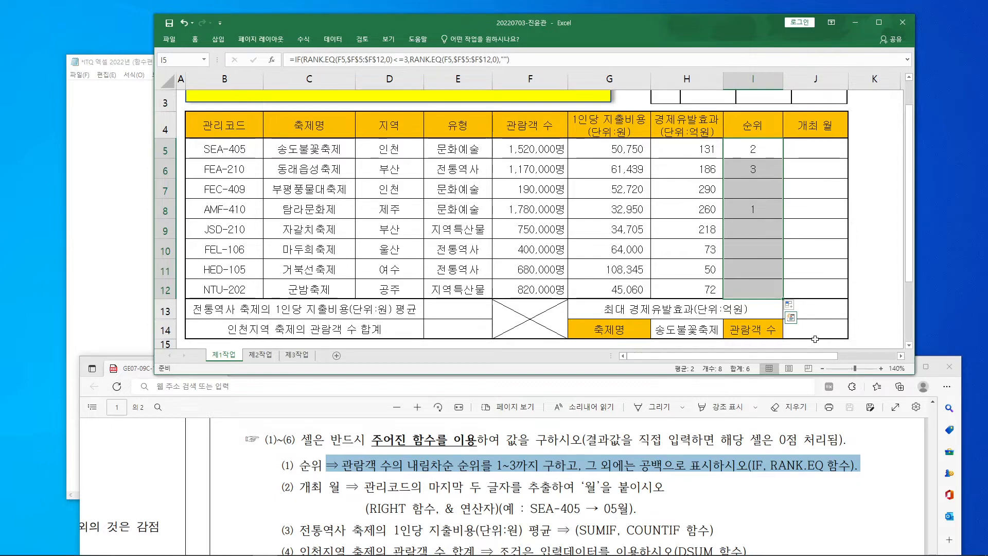
# - Select cell J5 and highlight the 개최 월 instruction of question (2) in the exam PDF
pyautogui.click(820, 154)
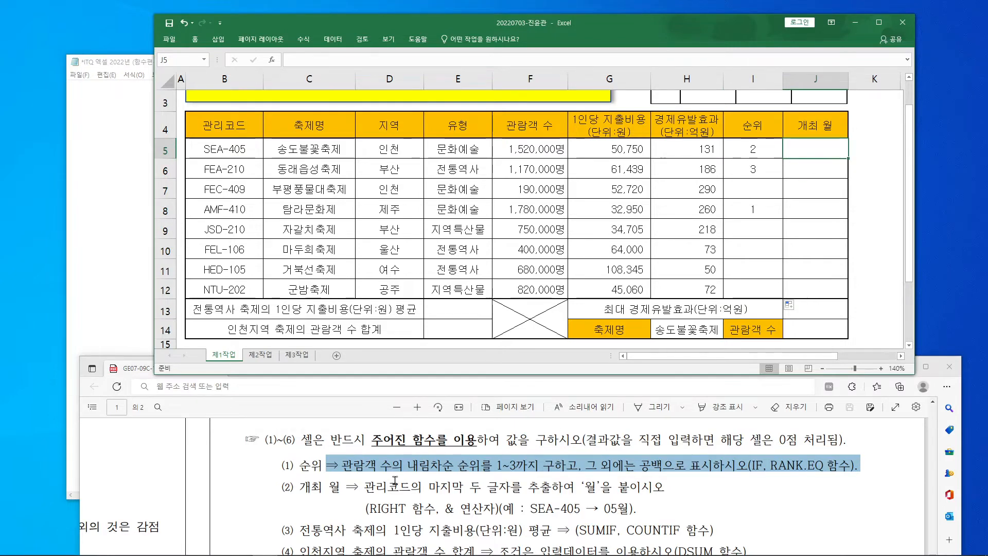
pyautogui.click(366, 487)
pyautogui.moveTo(366, 486); pyautogui.dragTo(664, 514)
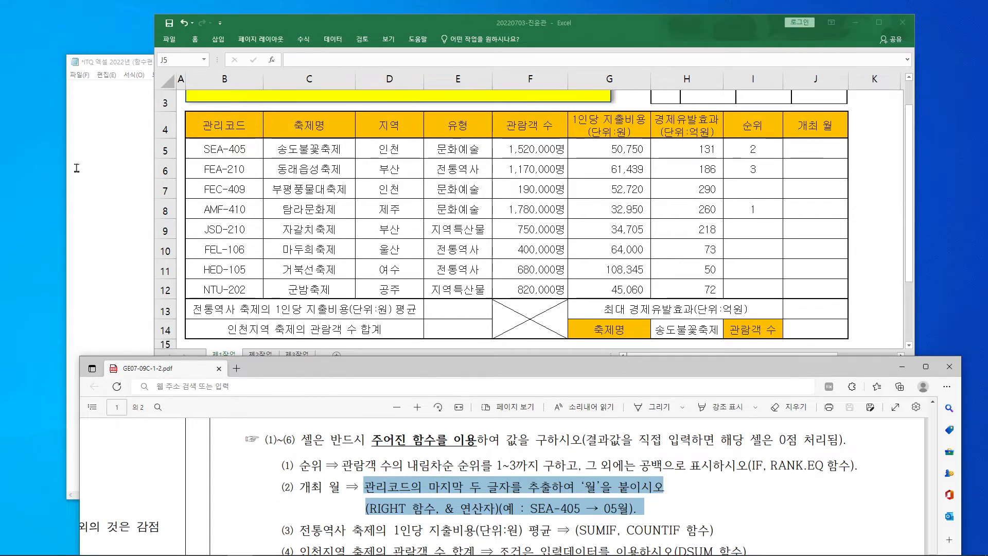
# - Switch to Notepad and replace its contents with the syntax note =RIGHT(문자열, 개수)
pyautogui.click(97, 144)
pyautogui.moveTo(80, 95); pyautogui.dragTo(679, 457)
pyautogui.press('Delete')
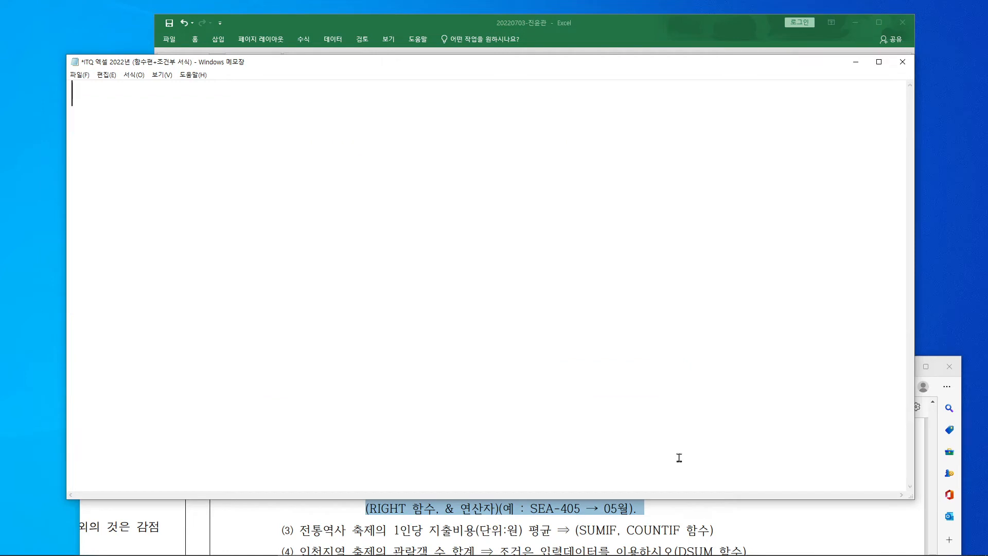
pyautogui.write('=ㄱ')
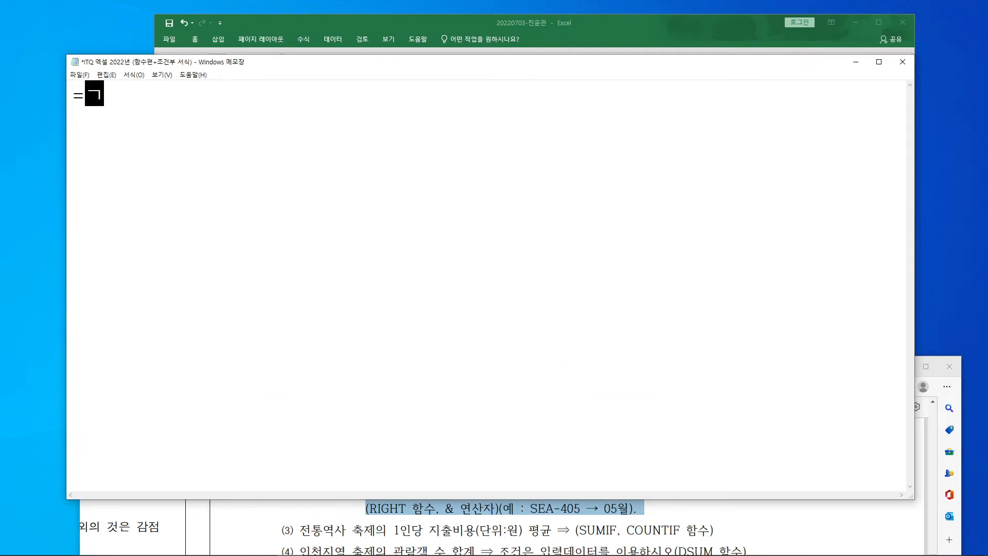
pyautogui.write('RIG')
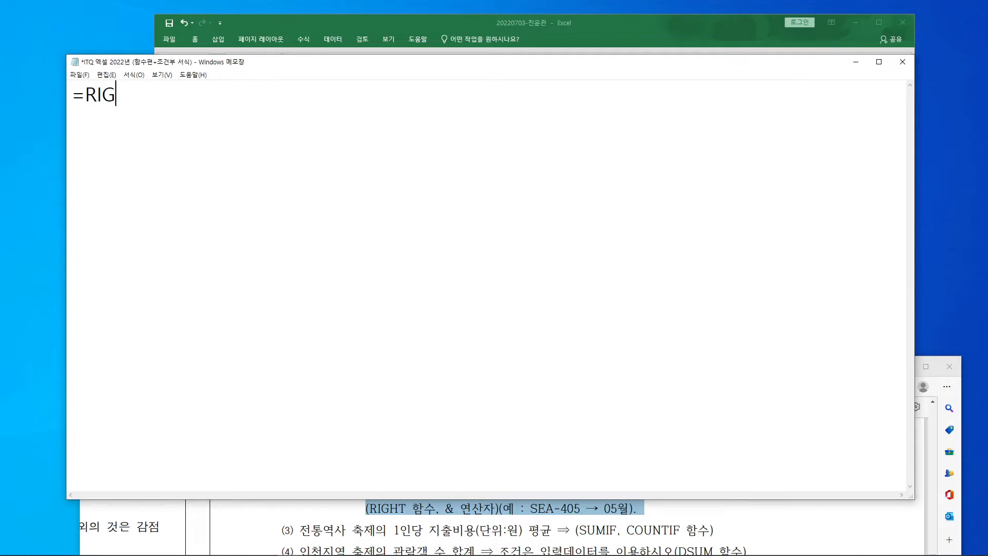
pyautogui.write('HT(무')
pyautogui.press('BackSpace')
pyautogui.press('BackSpace')
pyautogui.write('무')
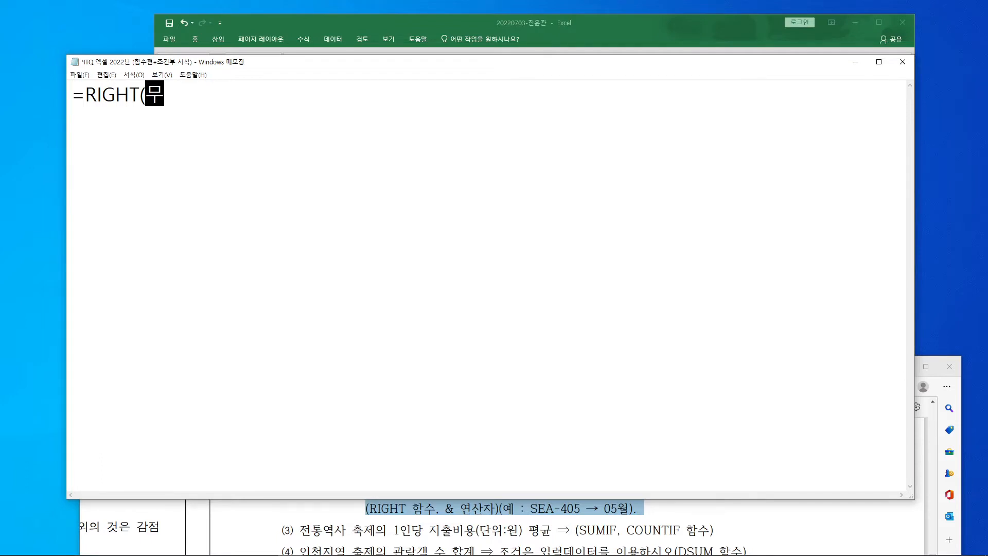
pyautogui.write('ㄴ자여')
pyautogui.write('ㄹ, ')
pyautogui.write('개수')
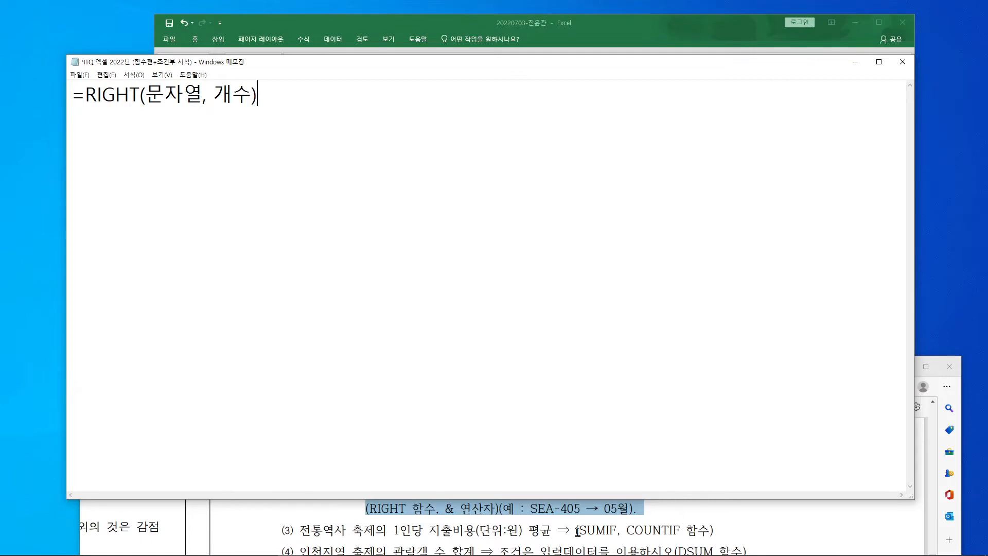
# - Shrink the Notepad window to fit its single line and move it below the worksheet, beside the exam question
pyautogui.moveTo(558, 502); pyautogui.dragTo(523, 152)
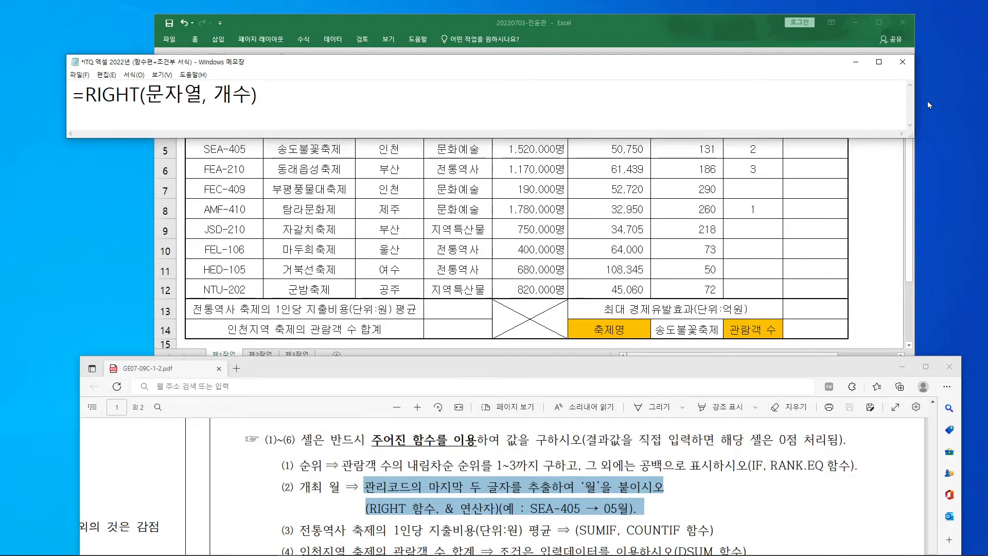
pyautogui.moveTo(911, 100); pyautogui.dragTo(290, 104)
pyautogui.moveTo(179, 66); pyautogui.dragTo(165, 438)
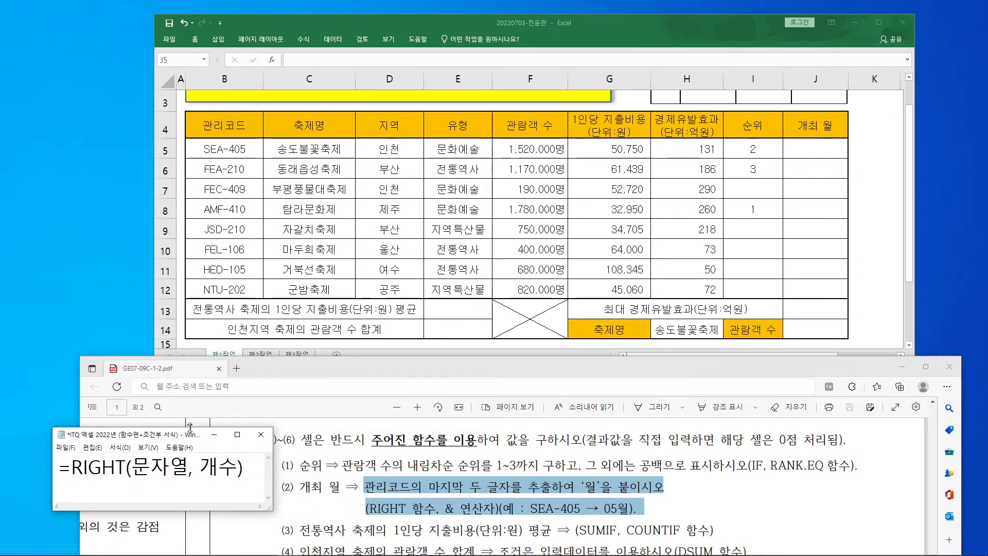
# - Switch to Excel, begin a RIGHT formula in cell J5 and open its function arguments
pyautogui.click(823, 147)
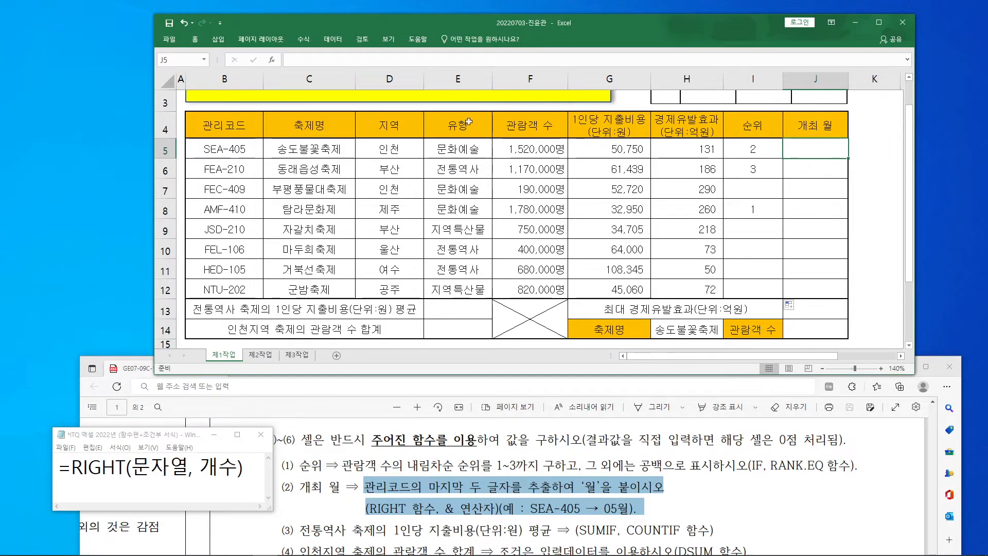
pyautogui.click(301, 60)
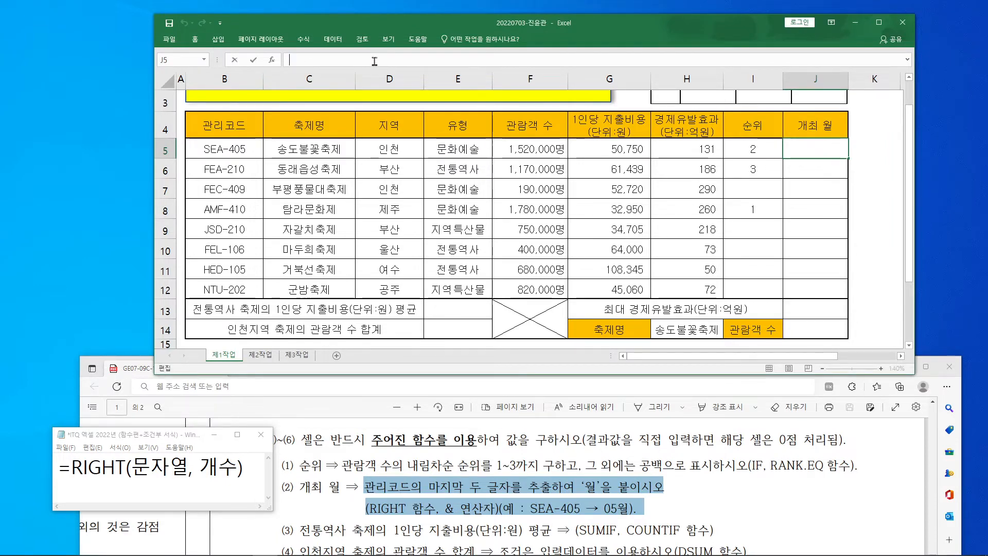
pyautogui.write('=RI')
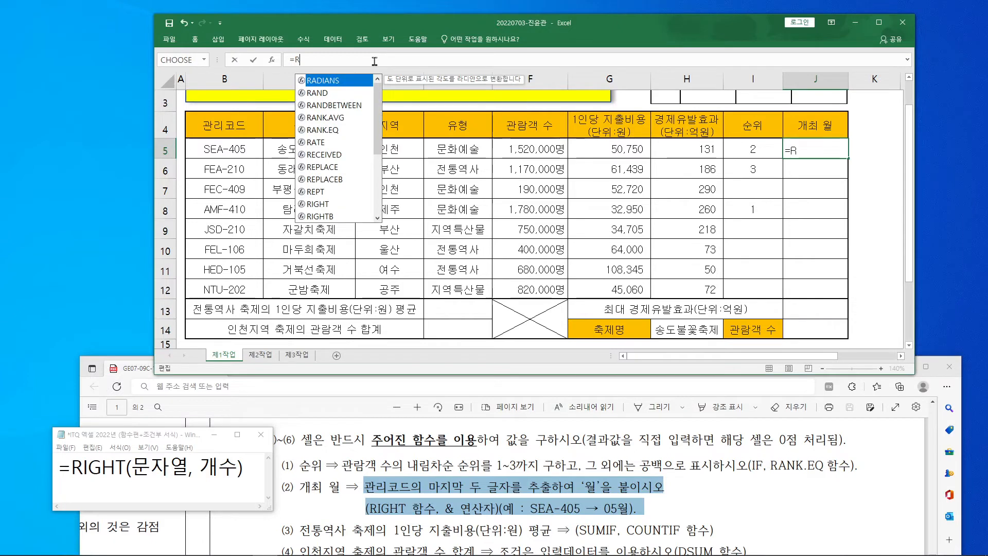
pyautogui.press('BackSpace')
pyautogui.press('BackSpace')
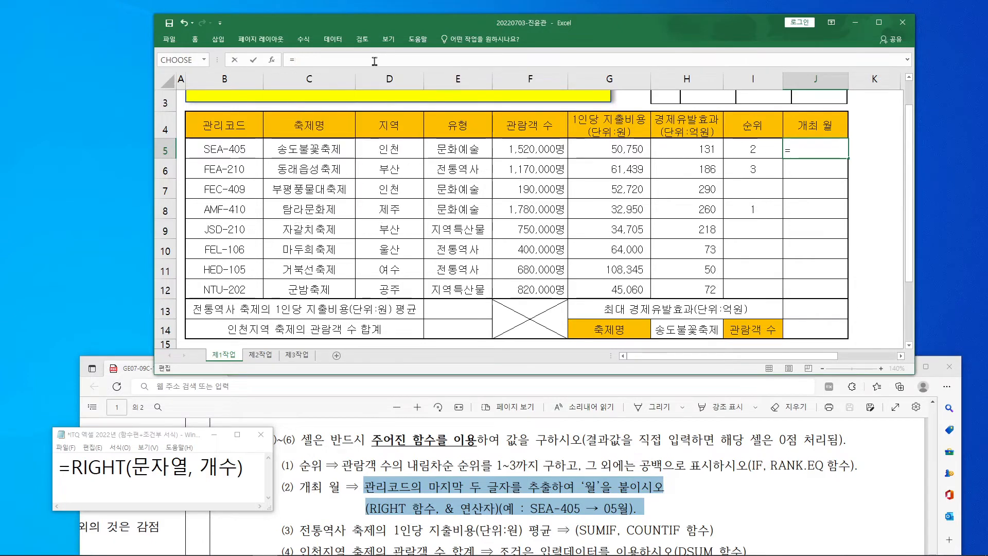
pyautogui.write('rig')
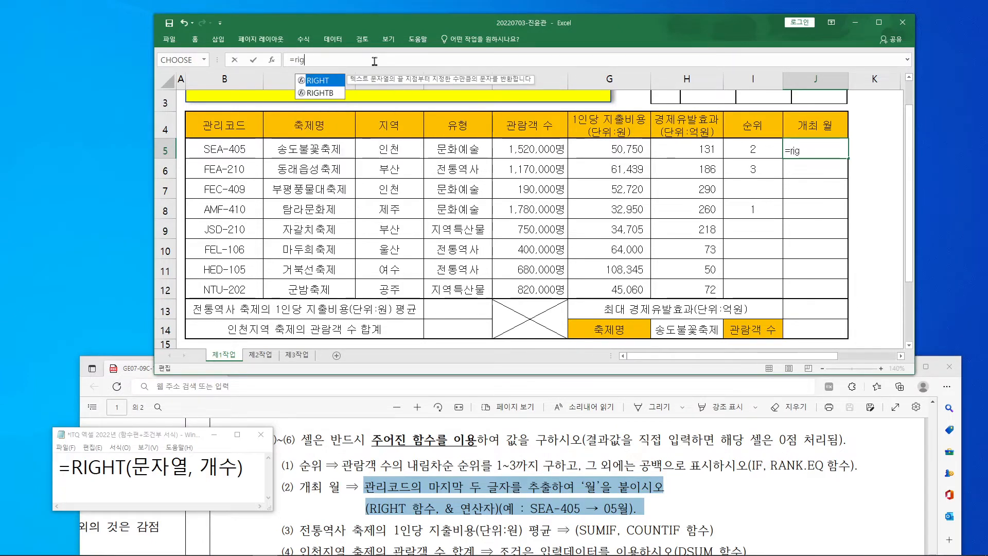
pyautogui.write('ht(')
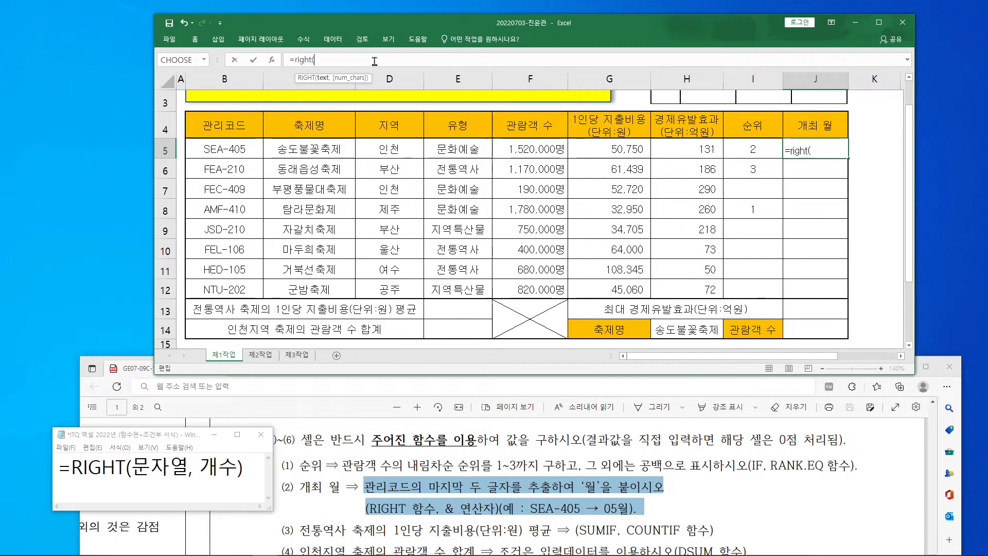
pyautogui.click(273, 60)
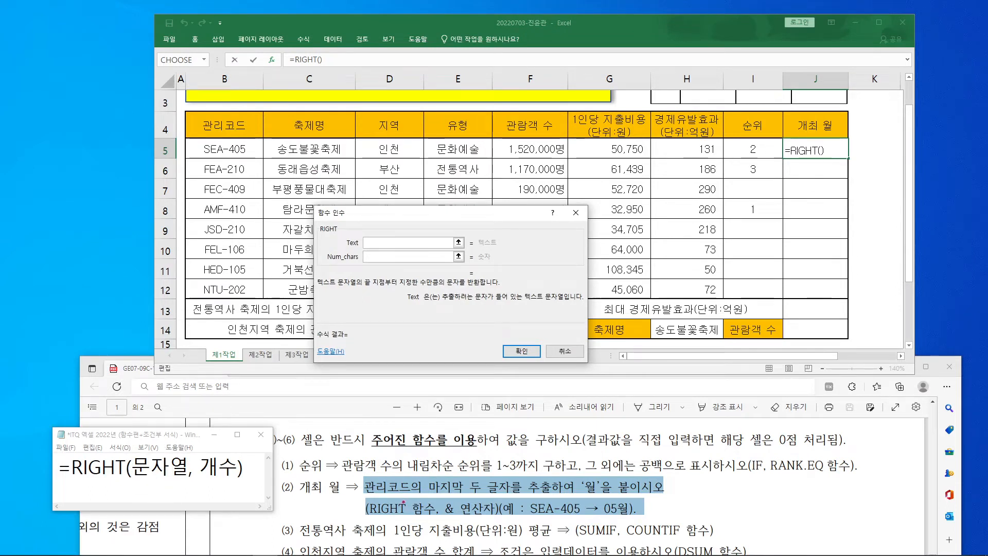
pyautogui.moveTo(405, 500)
pyautogui.mouseDown()
pyautogui.moveTo(366, 497)
pyautogui.moveTo(400, 474)
pyautogui.moveTo(393, 507)
pyautogui.mouseUp()
pyautogui.moveTo(192, 470)
pyautogui.mouseDown()
pyautogui.moveTo(149, 477)
pyautogui.moveTo(181, 454)
pyautogui.mouseUp()
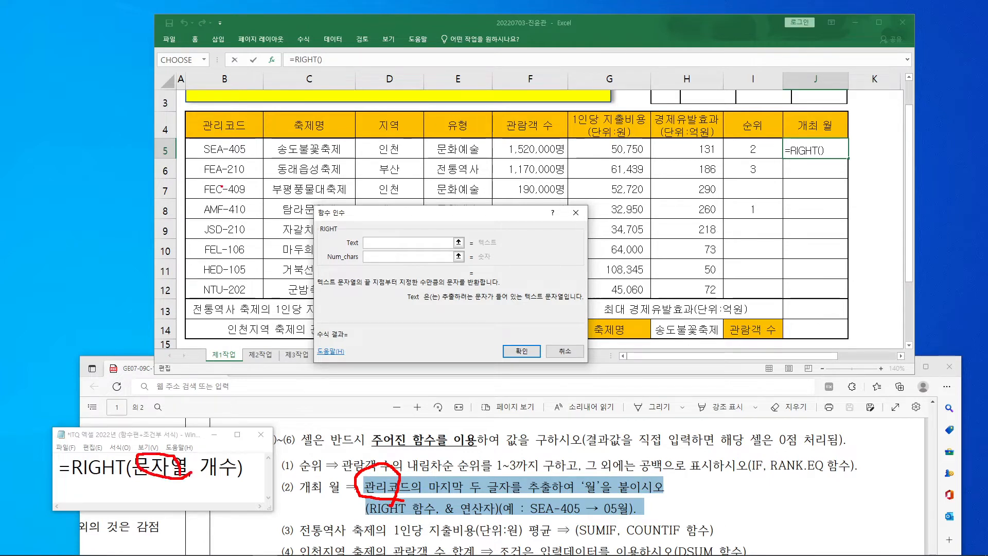
# - Set the Text argument of the RIGHT function to the 관리코드 in cell B5
pyautogui.moveTo(216, 132)
pyautogui.mouseDown()
pyautogui.moveTo(222, 153)
pyautogui.moveTo(243, 132)
pyautogui.mouseUp()
pyautogui.moveTo(381, 239); pyautogui.dragTo(397, 230)
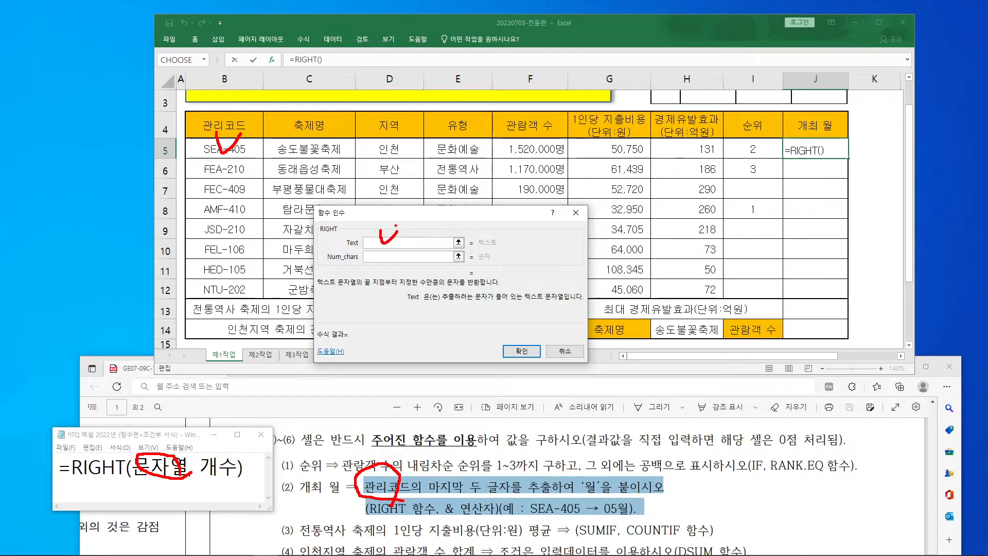
pyautogui.click(240, 149)
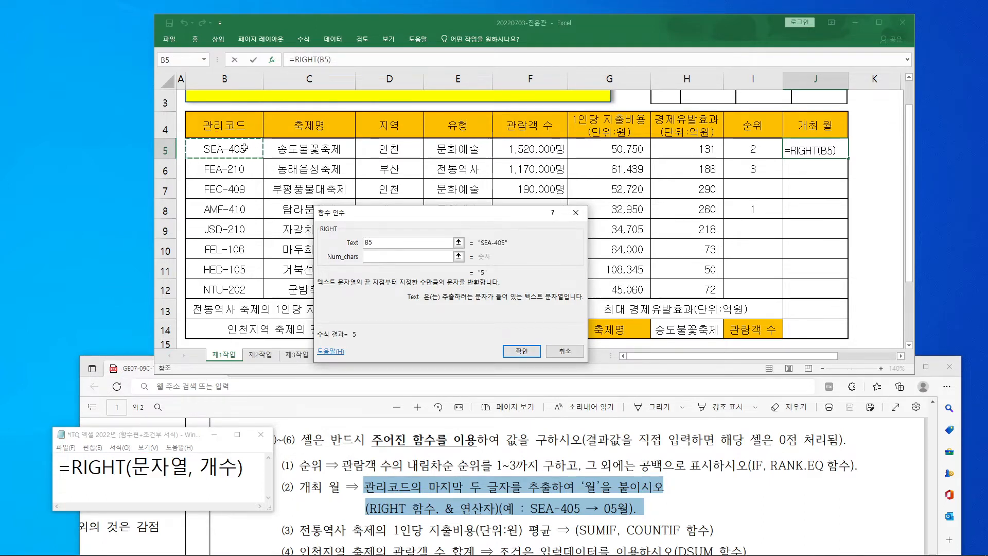
pyautogui.press('Tab')
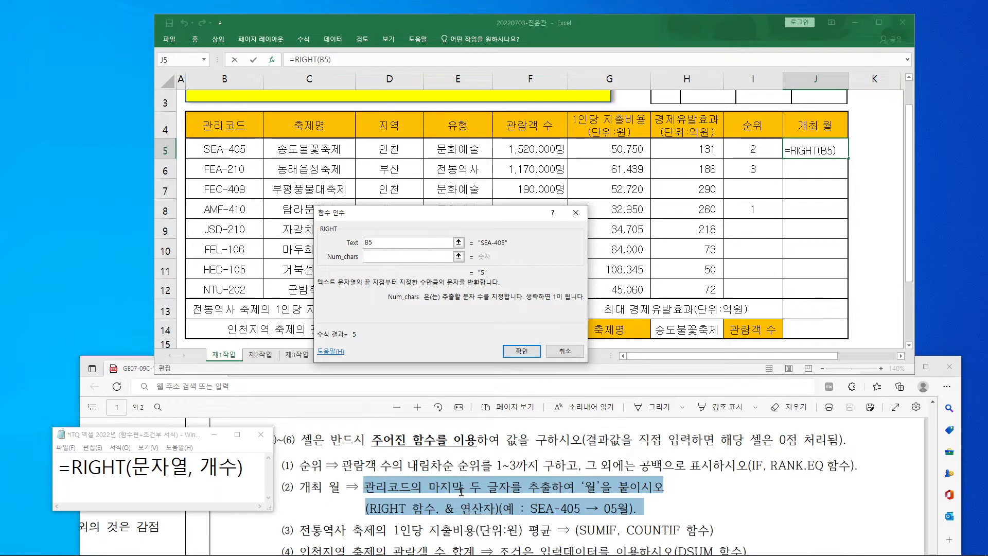
pyautogui.moveTo(363, 475); pyautogui.dragTo(511, 499)
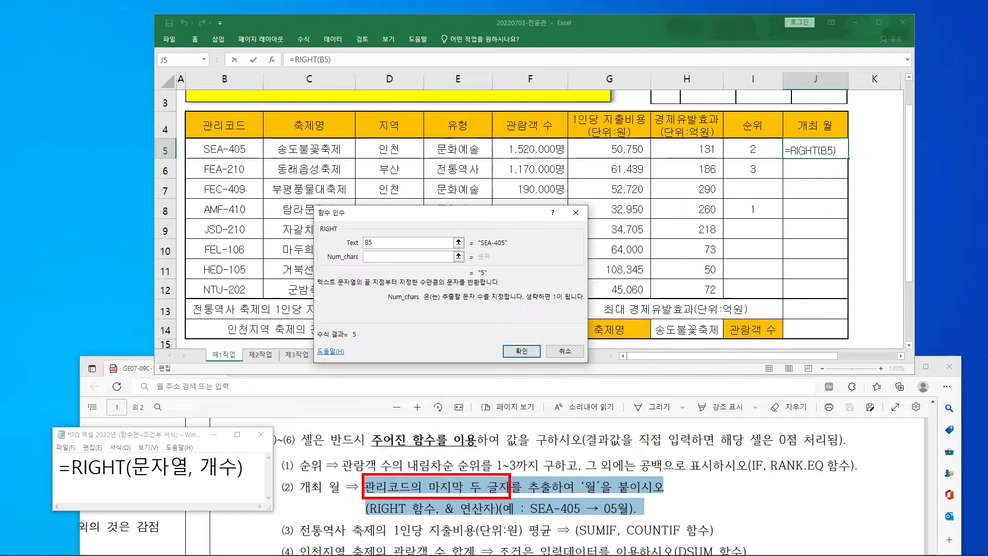
pyautogui.moveTo(235, 138)
pyautogui.mouseDown()
pyautogui.moveTo(250, 149)
pyautogui.moveTo(249, 302)
pyautogui.mouseUp()
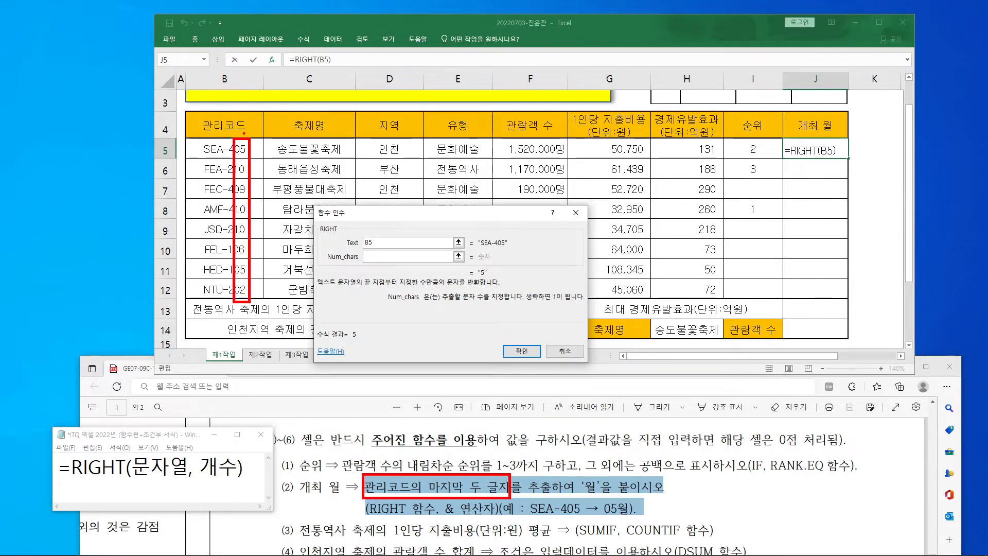
pyautogui.moveTo(245, 142); pyautogui.dragTo(257, 132)
pyautogui.moveTo(255, 285); pyautogui.dragTo(253, 291)
pyautogui.moveTo(396, 515)
pyautogui.mouseDown()
pyautogui.moveTo(371, 507)
pyautogui.moveTo(409, 514)
pyautogui.moveTo(383, 523)
pyautogui.mouseUp()
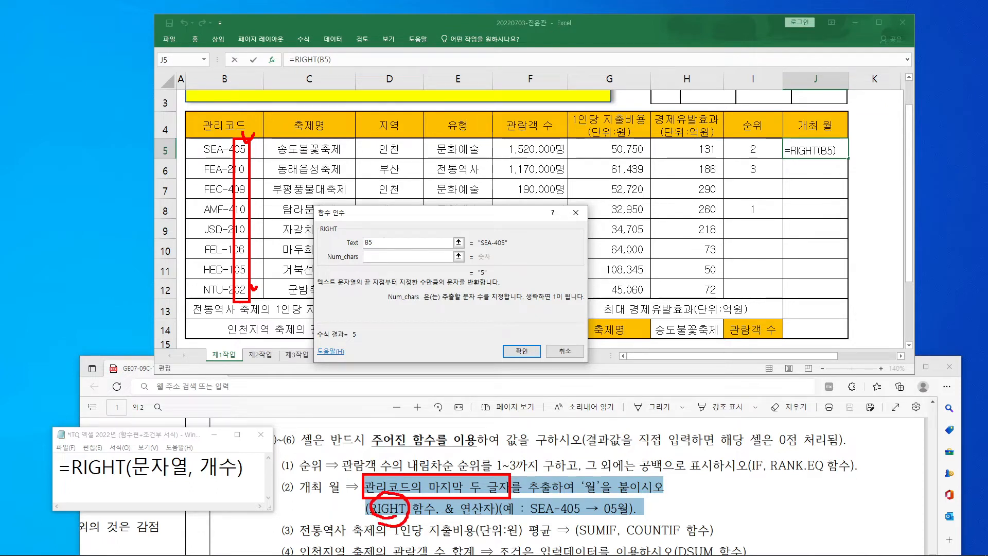
pyautogui.moveTo(371, 252); pyautogui.dragTo(391, 263)
pyautogui.press('Escape')
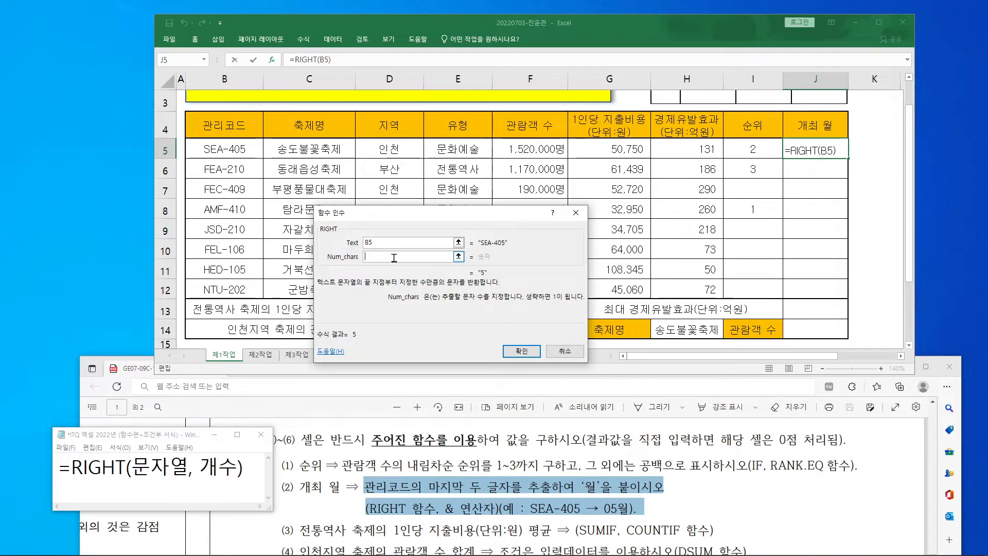
# - Set Num_chars to 2 and append &"년" to complete the formula =RIGHT(B5,2)&"년" in J5
pyautogui.write('2')
pyautogui.moveTo(501, 215); pyautogui.dragTo(433, 88)
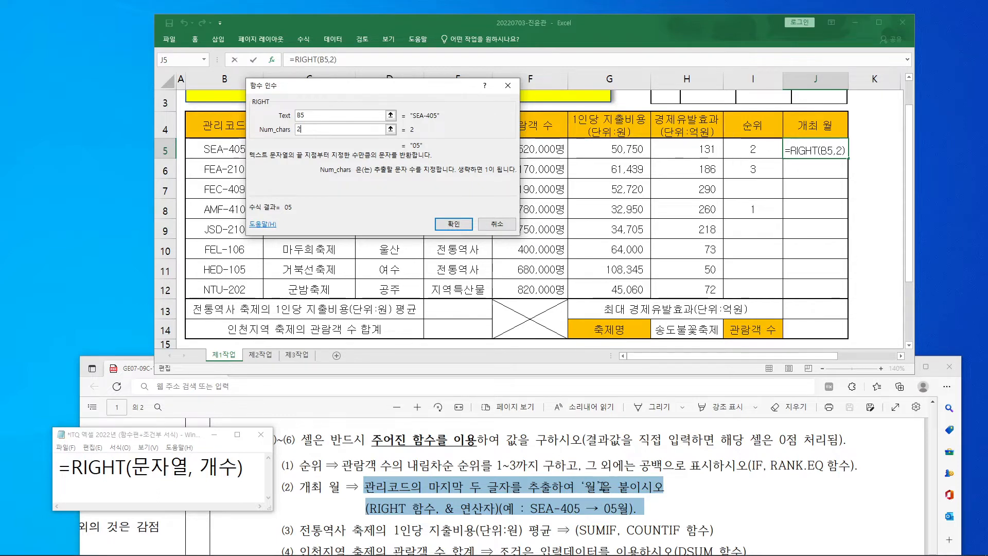
pyautogui.click(348, 60)
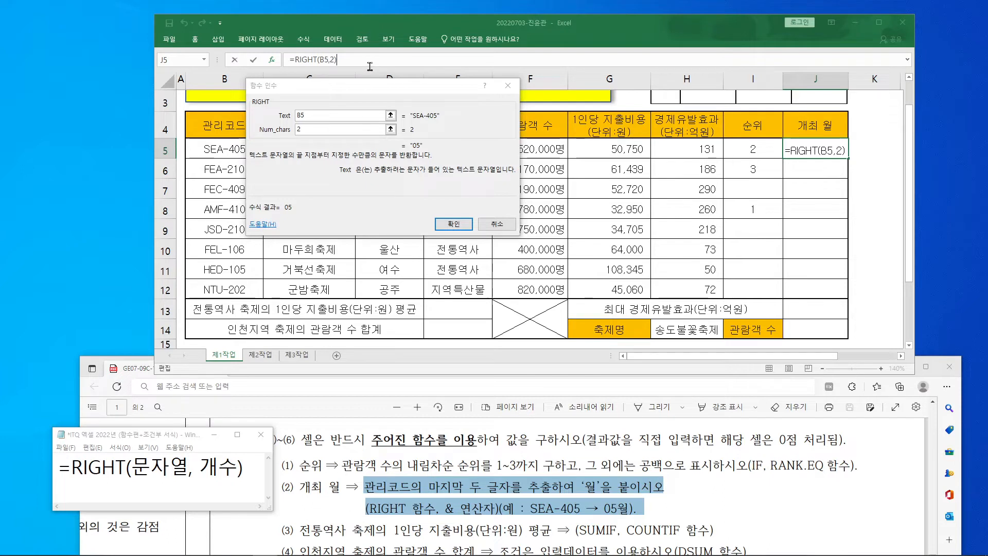
pyautogui.write('&"ㄴ')
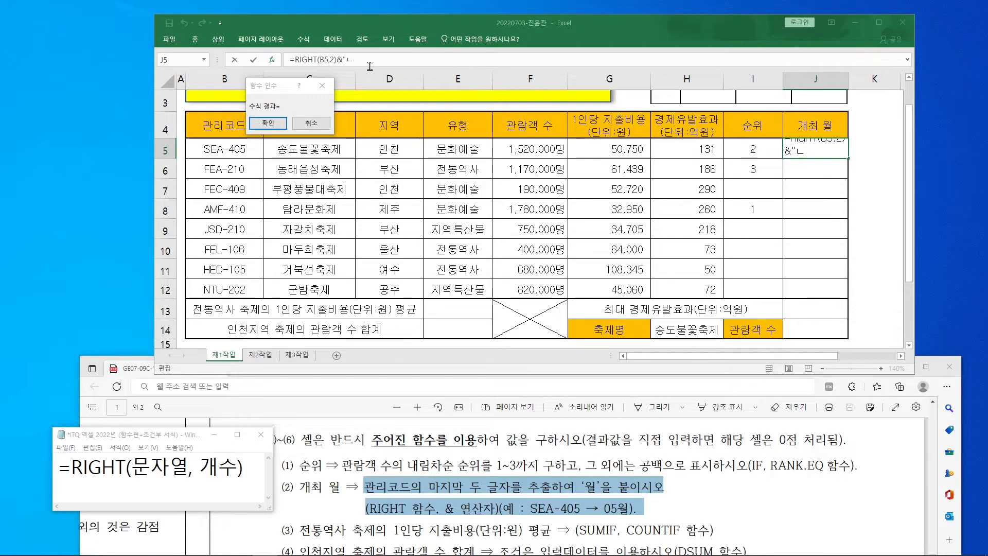
pyautogui.press('BackSpace')
pyautogui.write('년"')
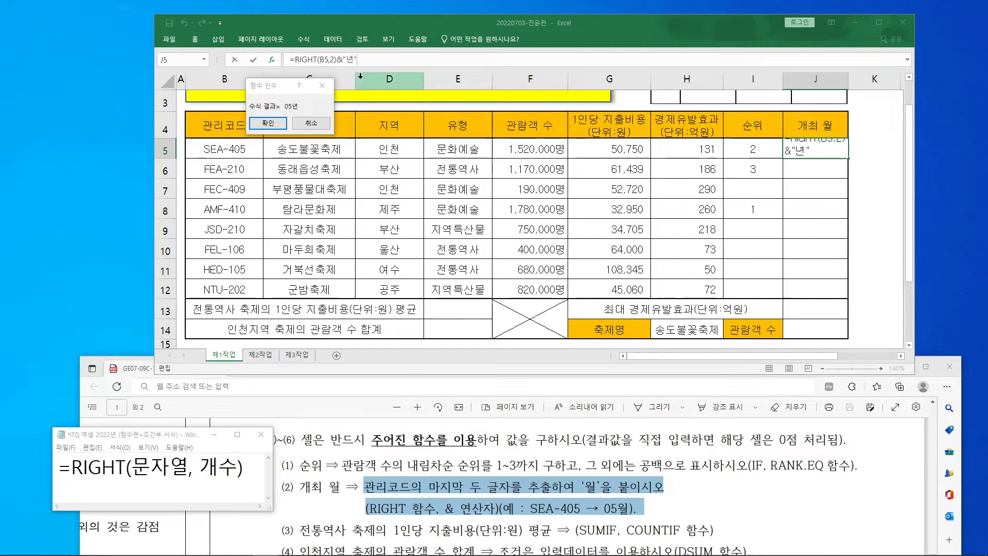
pyautogui.press('Return')
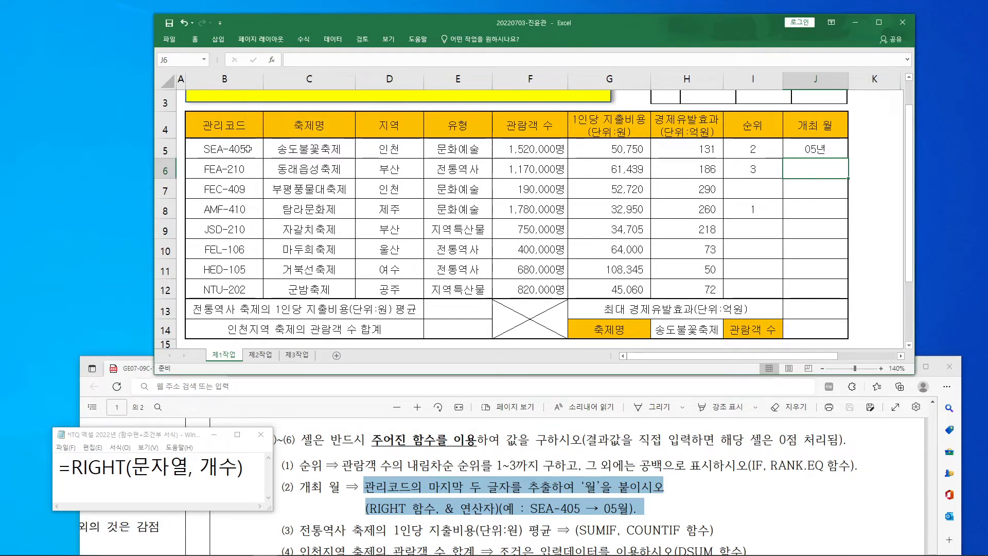
# - Copy the formula in J5 down through J12, filling without formatting
pyautogui.click(818, 149)
pyautogui.moveTo(847, 159); pyautogui.dragTo(842, 289)
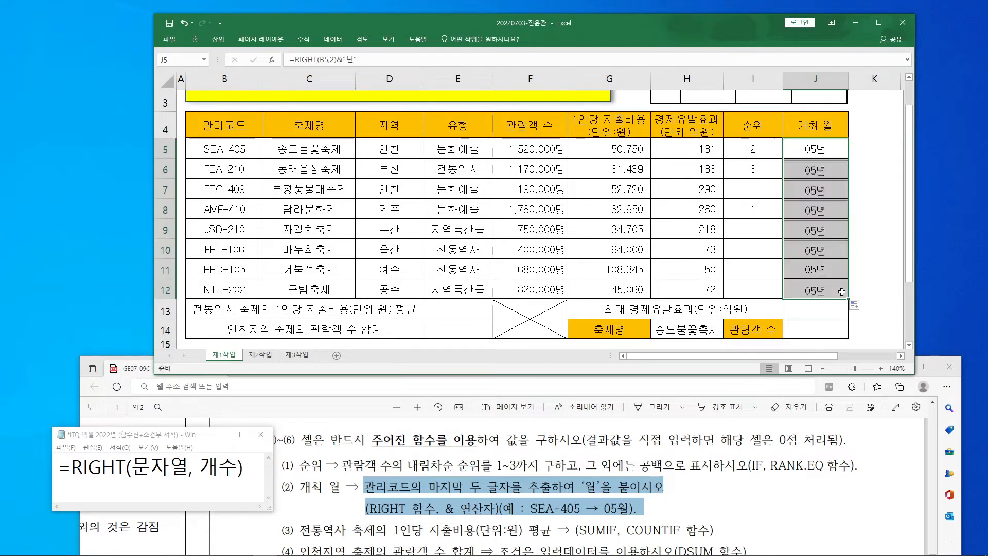
pyautogui.click(864, 307)
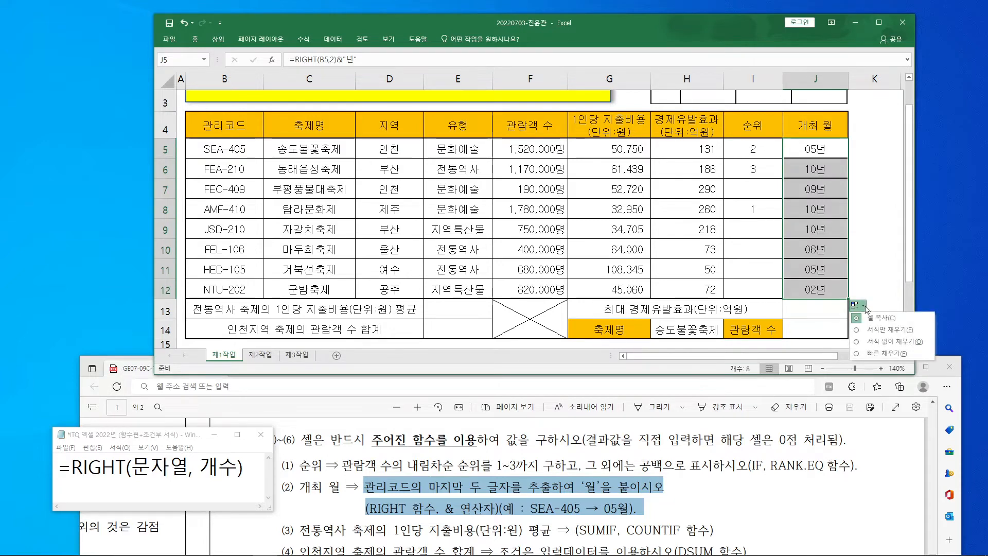
pyautogui.click(883, 342)
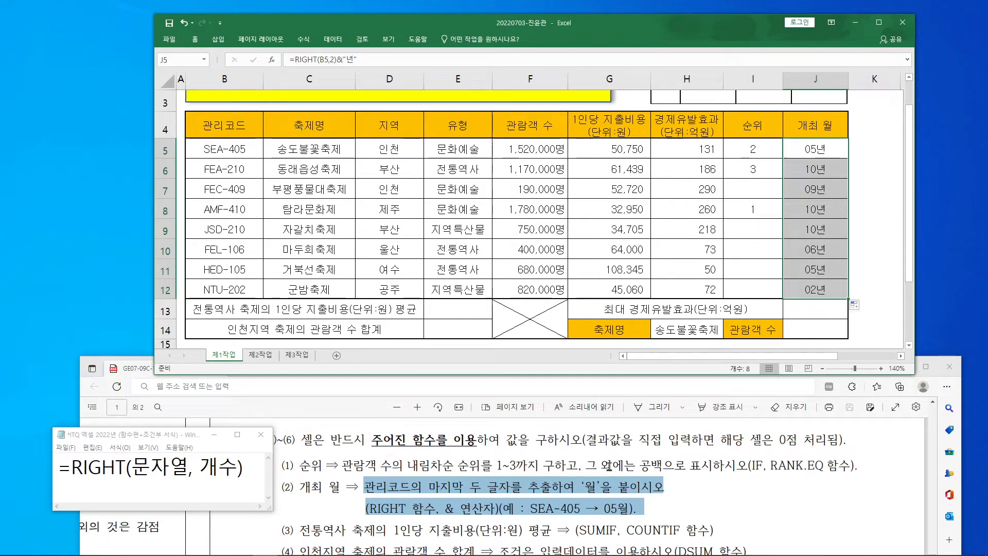
# - Highlight the instruction of question (3), the 전통역사 축제의 1인당 지출비용 average using SUMIF and COUNTIF, in the exam PDF
pyautogui.scroll(1, 603, 469)
pyautogui.scroll(-2, 604, 469)
pyautogui.scroll(-1, 604, 470)
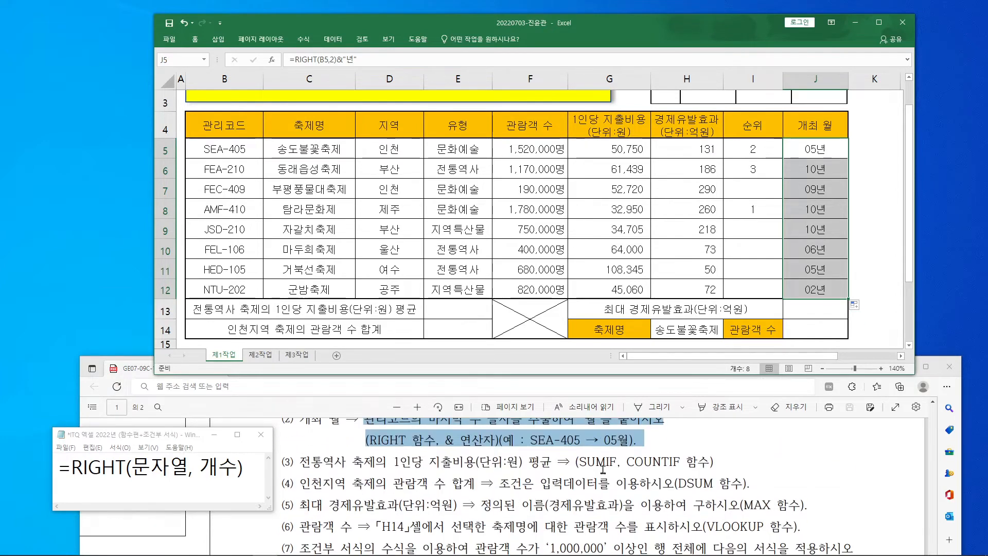
pyautogui.moveTo(296, 462); pyautogui.dragTo(480, 473)
pyautogui.tripleClick(510, 466)
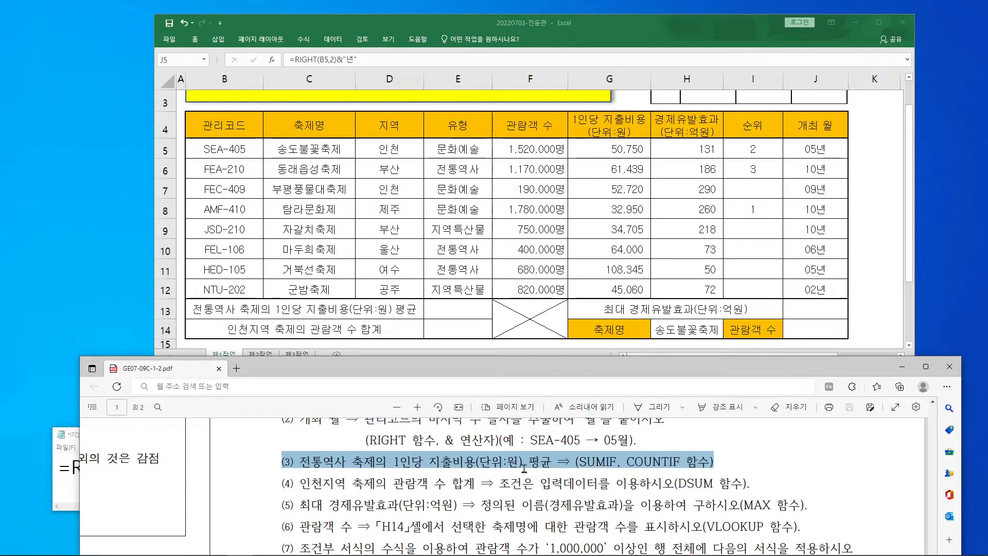
pyautogui.rightClick(597, 466)
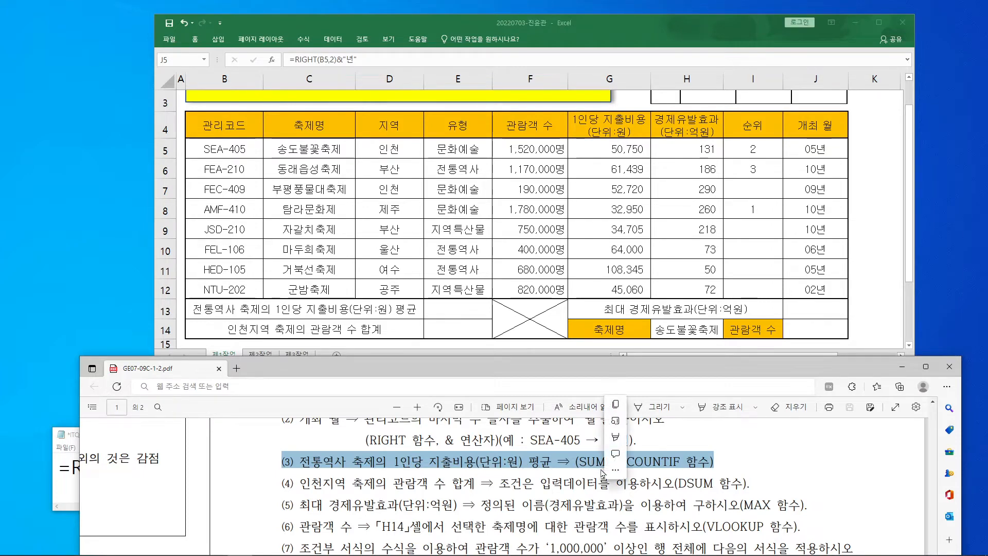
pyautogui.click(720, 445)
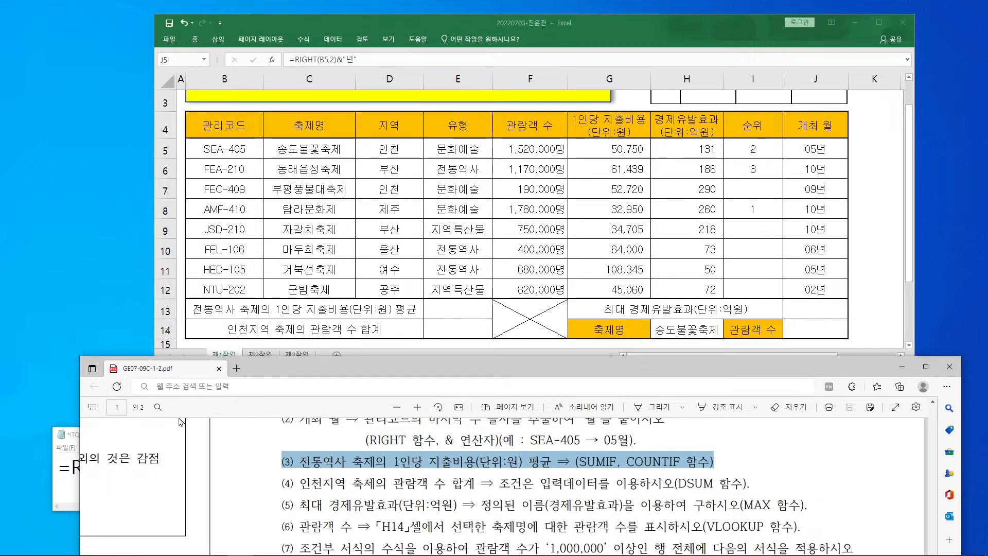
# - Switch to Notepad, write the note 평균=합계/개수 on a new line and place the window over the worksheet, above the exam question
pyautogui.click(65, 495)
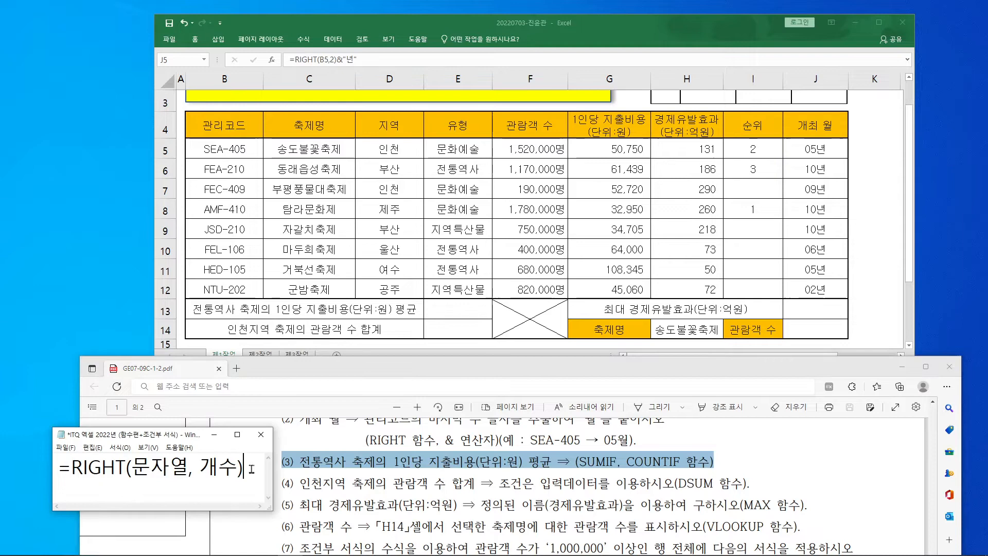
pyautogui.press('Return')
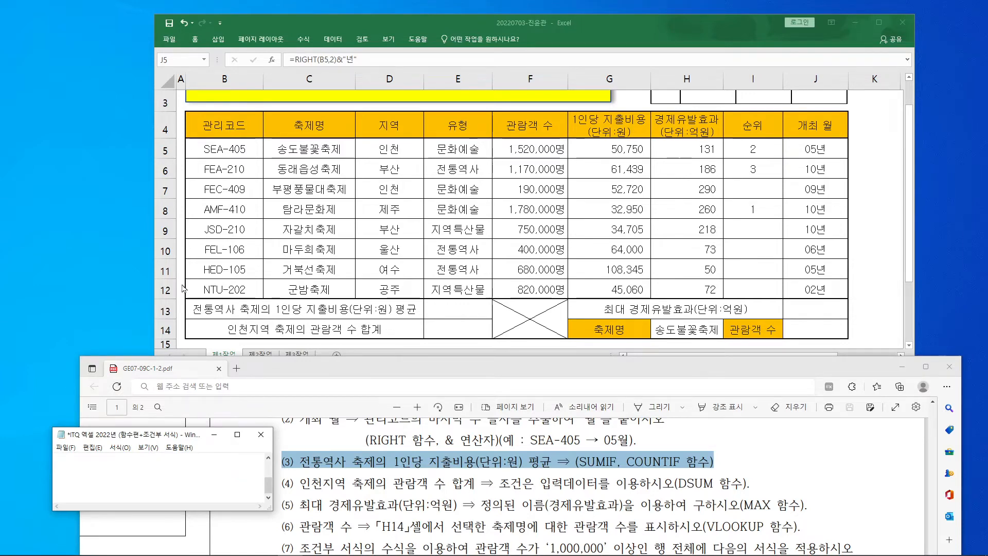
pyautogui.moveTo(156, 434); pyautogui.dragTo(471, 182)
pyautogui.write('평균')
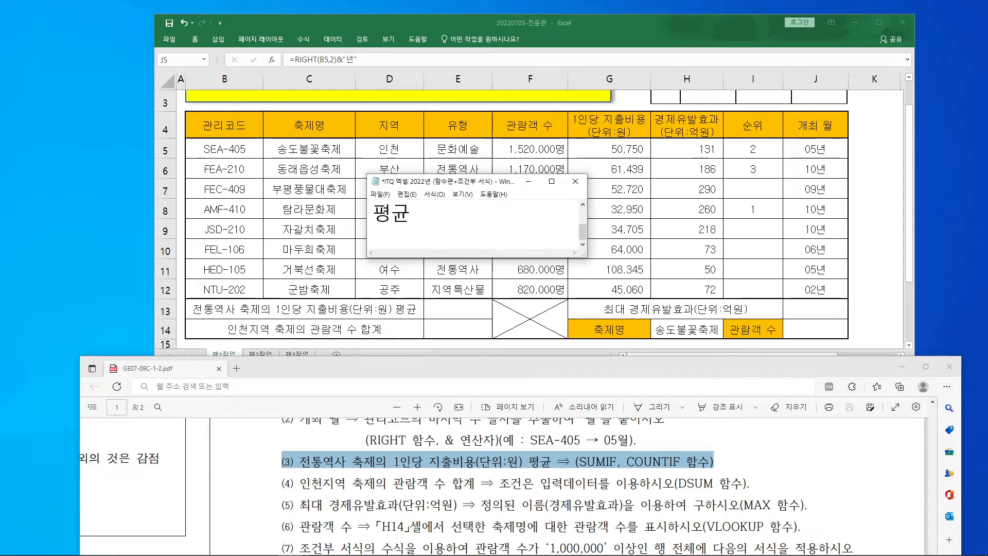
pyautogui.write('=합계')
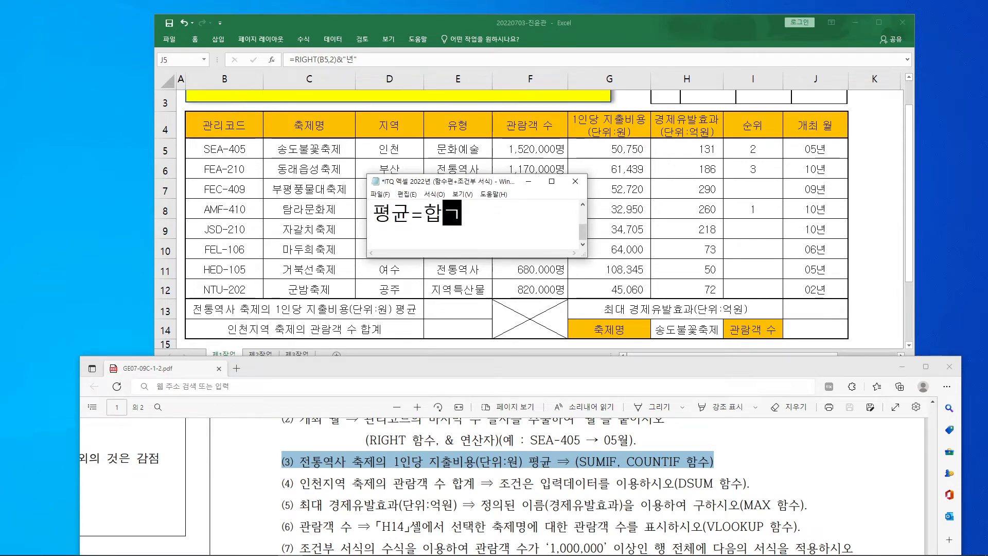
pyautogui.write('/개수')
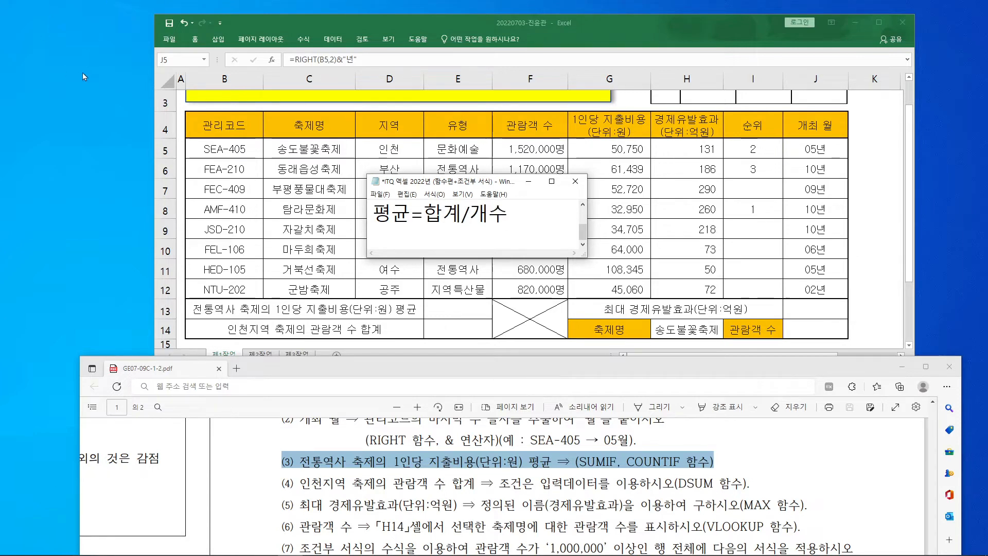
pyautogui.moveTo(439, 187); pyautogui.dragTo(567, 229)
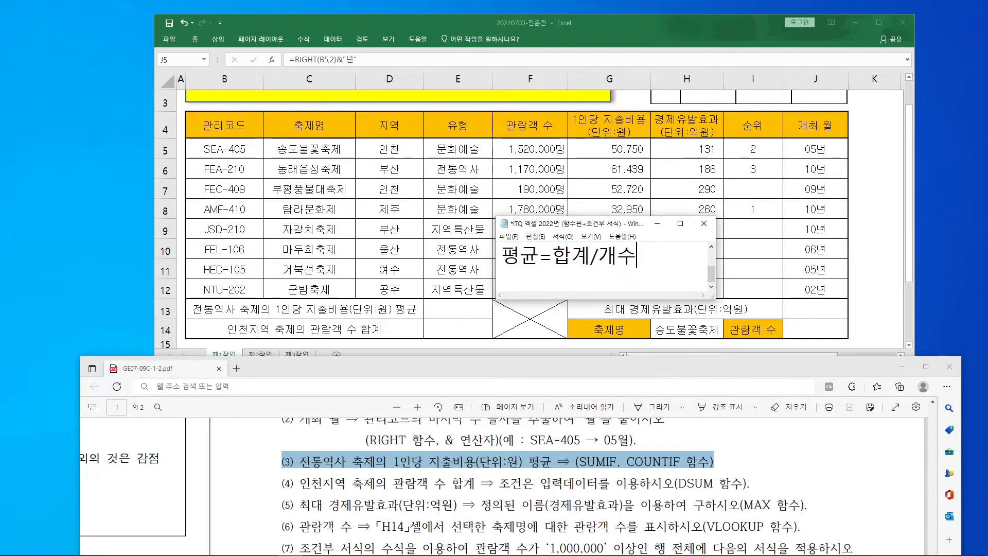
pyautogui.moveTo(587, 273)
pyautogui.mouseDown()
pyautogui.moveTo(578, 223)
pyautogui.moveTo(592, 265)
pyautogui.mouseUp()
pyautogui.moveTo(614, 469)
pyautogui.mouseDown()
pyautogui.moveTo(571, 474)
pyautogui.moveTo(612, 467)
pyautogui.mouseUp()
pyautogui.moveTo(587, 273)
pyautogui.mouseDown()
pyautogui.moveTo(583, 444)
pyautogui.moveTo(613, 411)
pyautogui.mouseUp()
pyautogui.moveTo(645, 250)
pyautogui.mouseDown()
pyautogui.moveTo(606, 264)
pyautogui.moveTo(642, 261)
pyautogui.moveTo(648, 458)
pyautogui.moveTo(674, 436)
pyautogui.mouseUp()
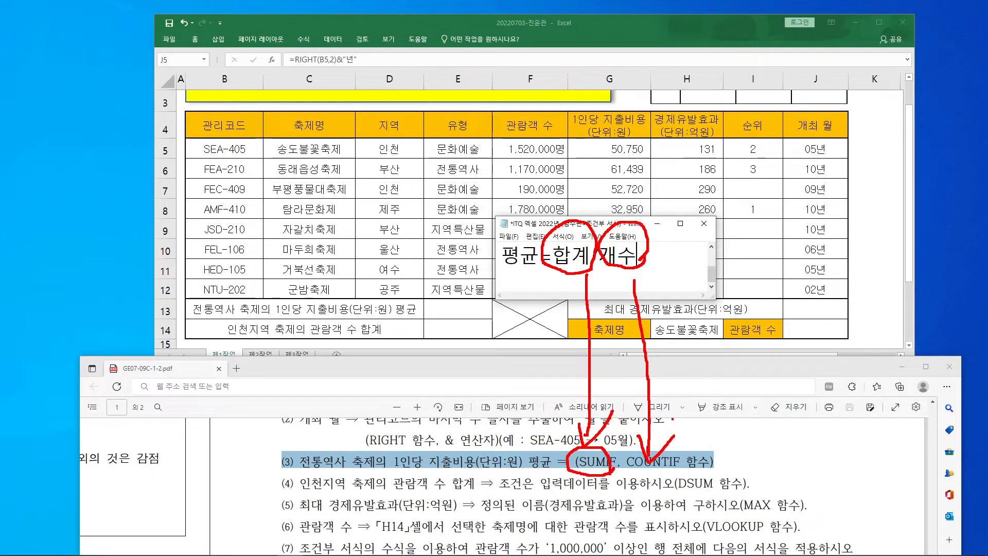
pyautogui.press('Escape')
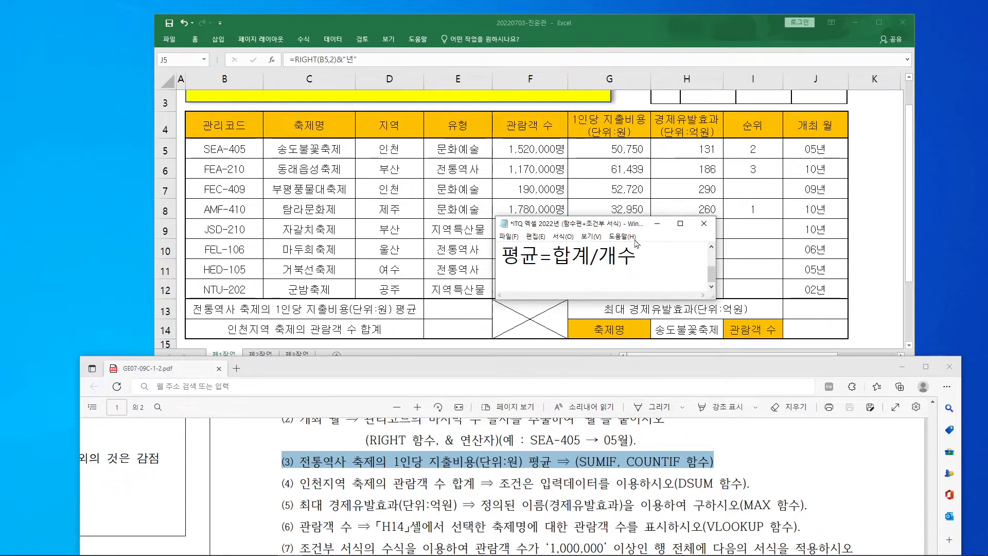
# - Move Notepad off the worksheet, begin a SUMIF formula in Excel cell E13 and open its function arguments clear of the 유형 column
pyautogui.moveTo(610, 224); pyautogui.dragTo(153, 375)
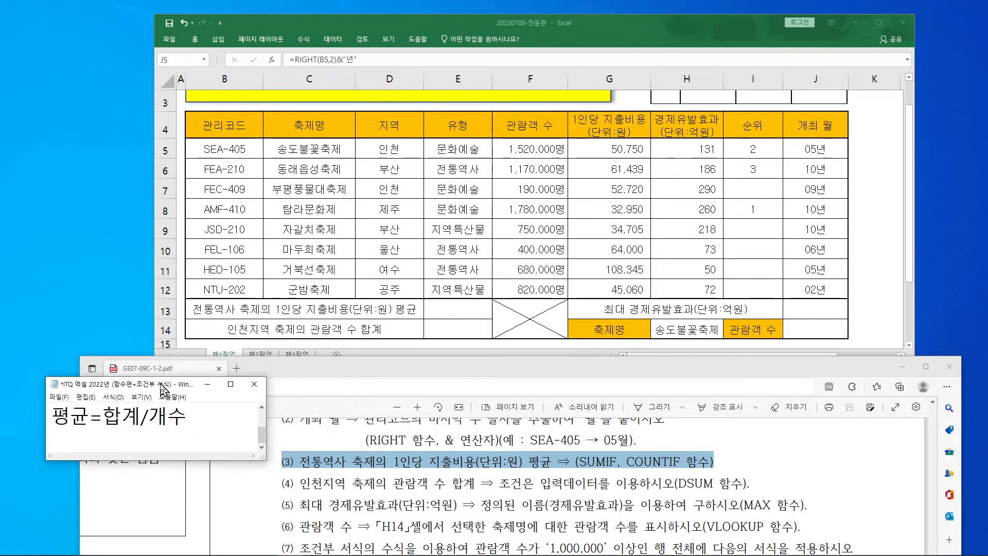
pyautogui.click(444, 307)
pyautogui.click(444, 307)
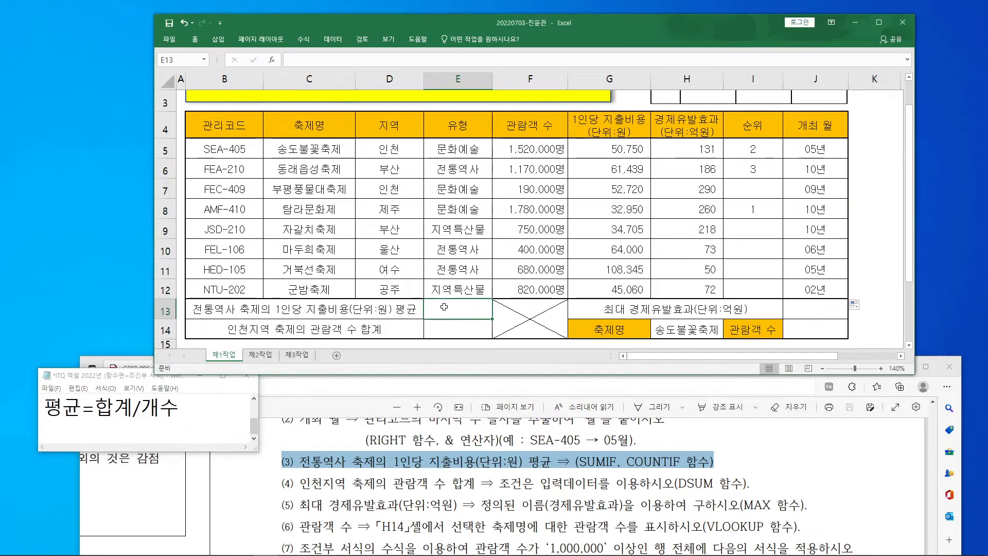
pyautogui.click(310, 59)
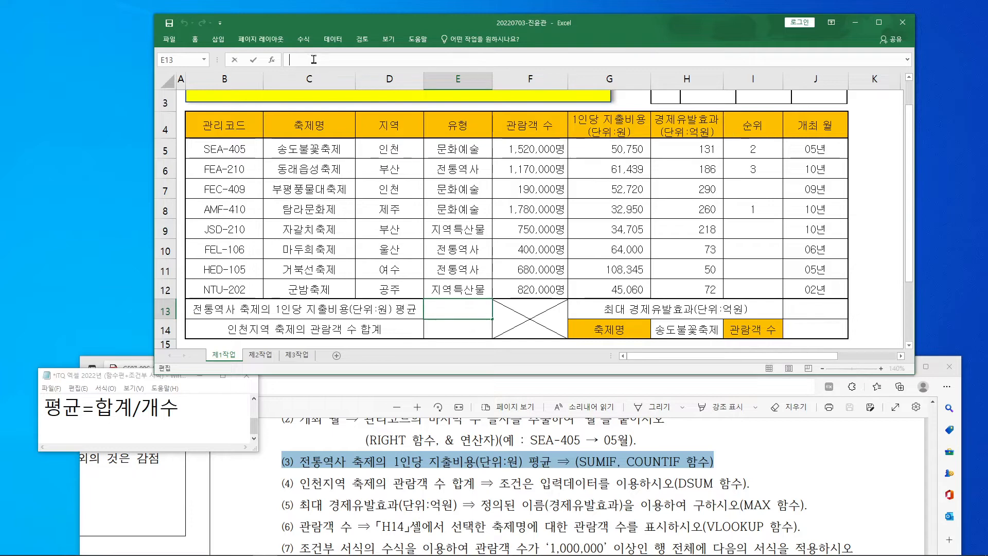
pyautogui.write('=s')
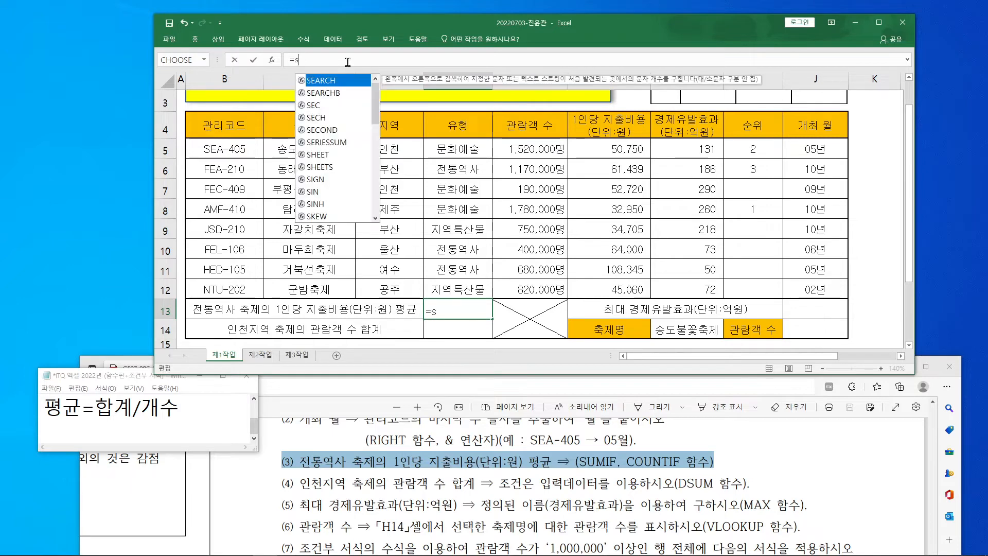
pyautogui.write('umif')
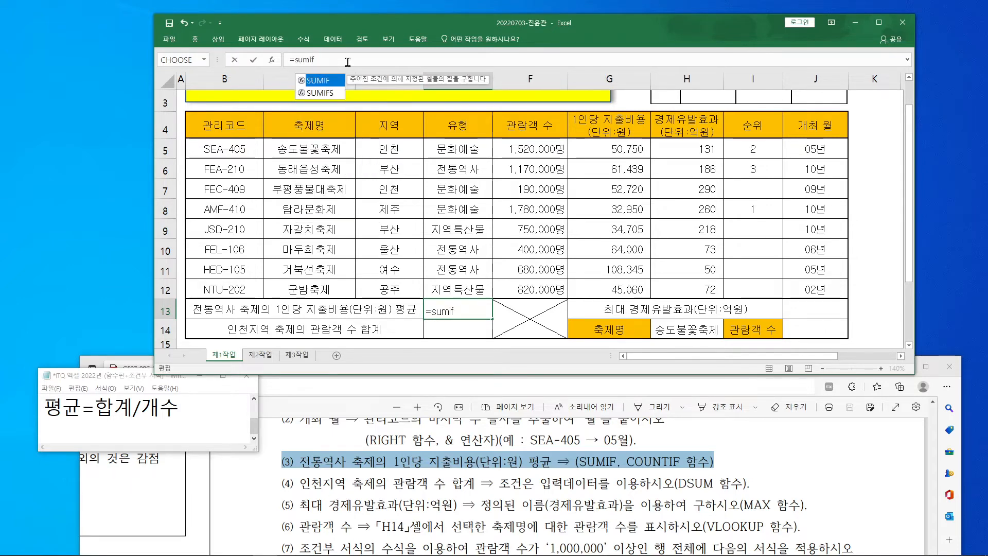
pyautogui.write('(')
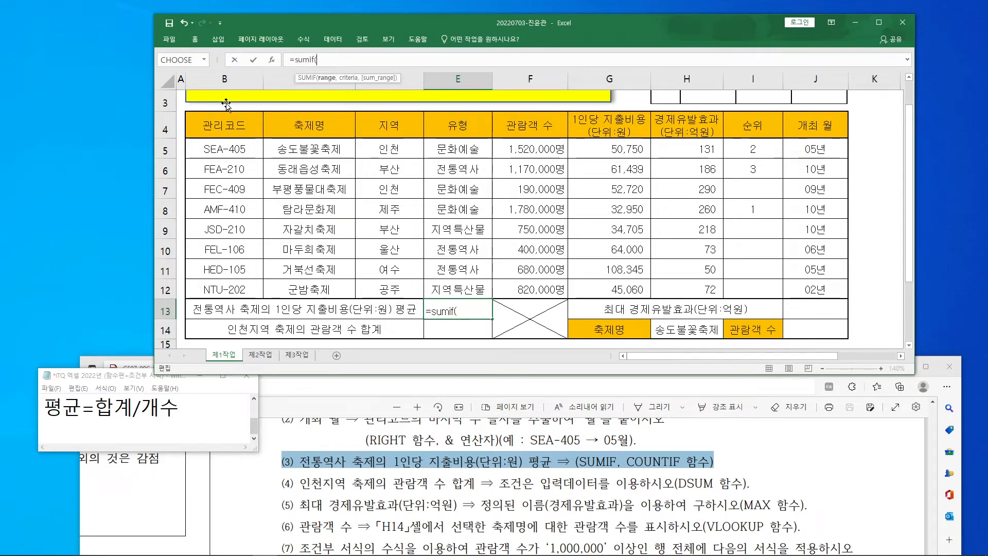
pyautogui.click(273, 60)
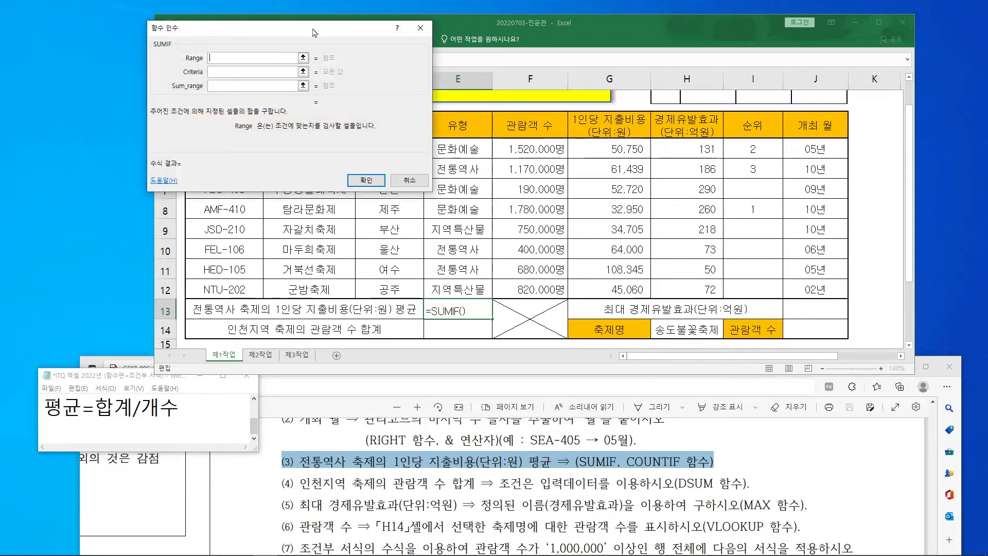
pyautogui.moveTo(313, 33); pyautogui.dragTo(730, 198)
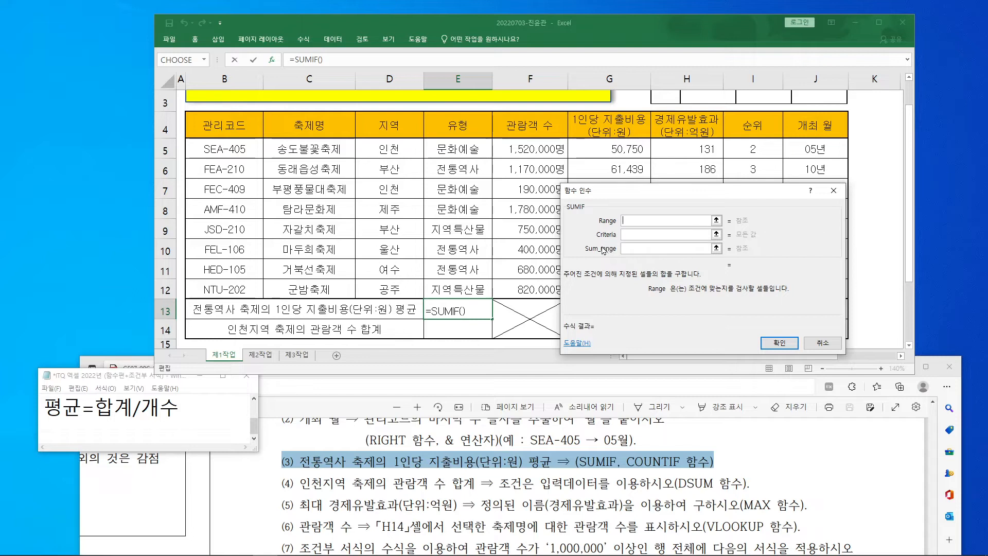
pyautogui.moveTo(428, 160)
pyautogui.mouseDown()
pyautogui.moveTo(433, 174)
pyautogui.moveTo(442, 160)
pyautogui.mouseUp()
pyautogui.moveTo(429, 241); pyautogui.dragTo(447, 264)
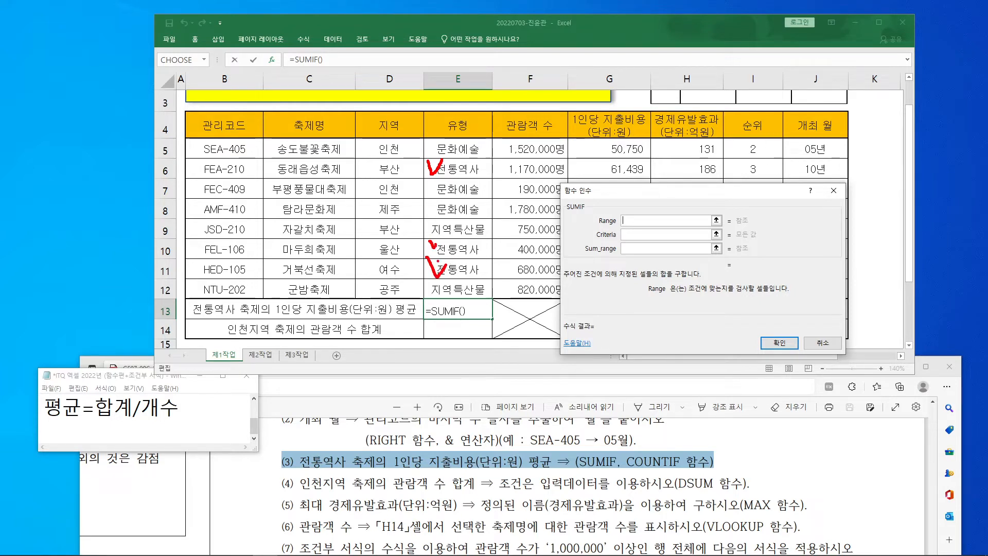
pyautogui.moveTo(421, 137)
pyautogui.mouseDown()
pyautogui.moveTo(491, 153)
pyautogui.moveTo(501, 283)
pyautogui.moveTo(492, 299)
pyautogui.mouseUp()
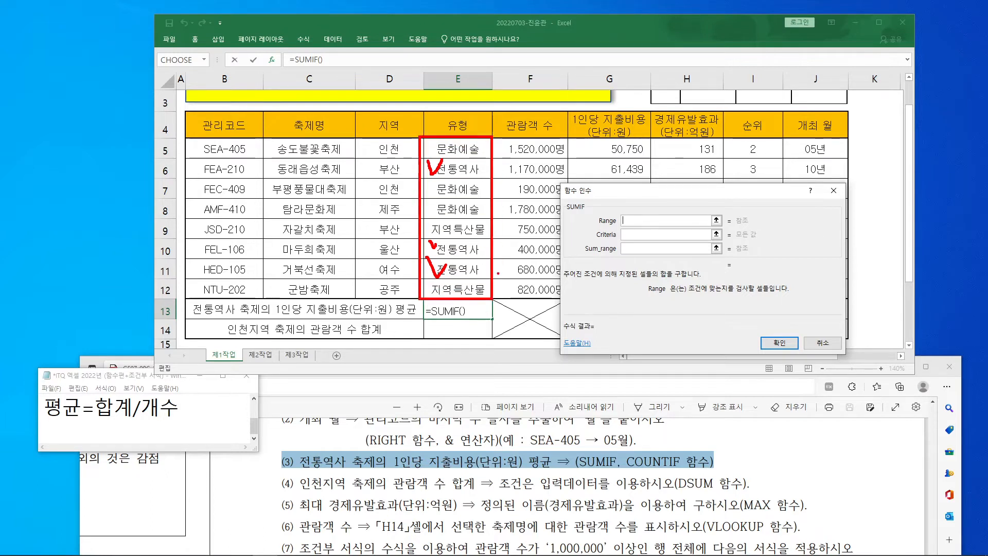
pyautogui.moveTo(622, 207)
pyautogui.mouseDown()
pyautogui.moveTo(629, 229)
pyautogui.moveTo(649, 208)
pyautogui.mouseUp()
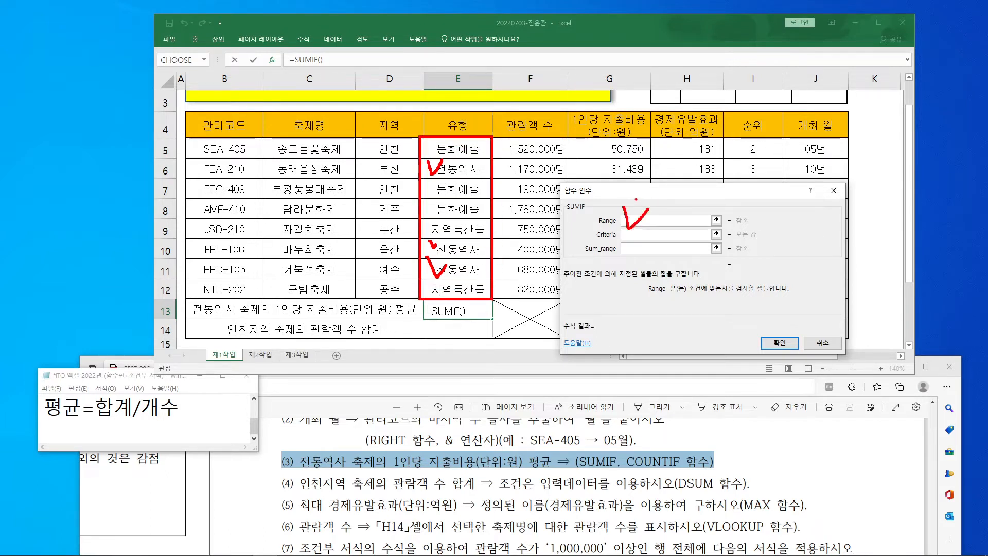
pyautogui.press('Escape')
# - Fill the SUMIF arguments with range E5:E12, criteria 전통역사 and sum range G5:G12, keeping the dialog clear of the columns being selected
pyautogui.moveTo(484, 147); pyautogui.dragTo(475, 289)
pyautogui.click(640, 234)
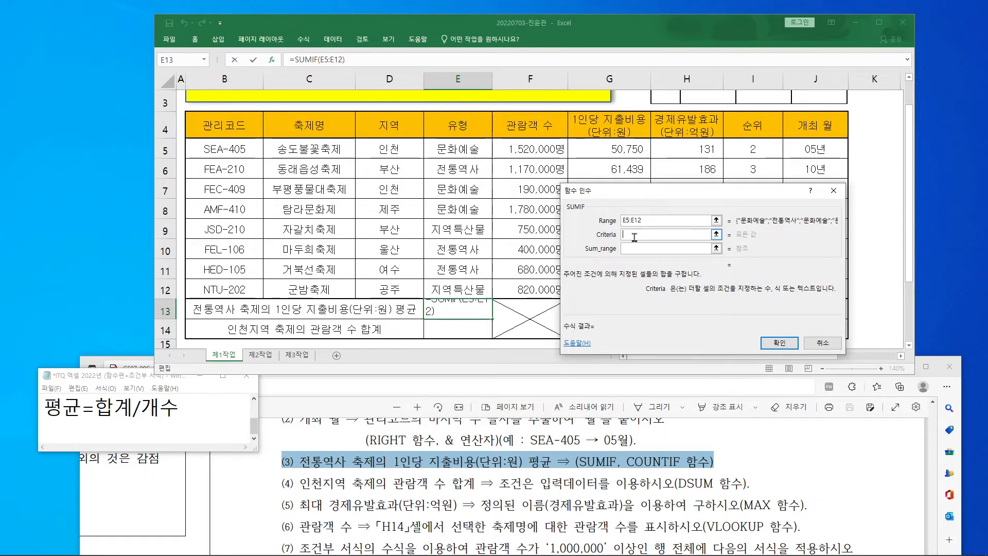
pyautogui.write('전통역사')
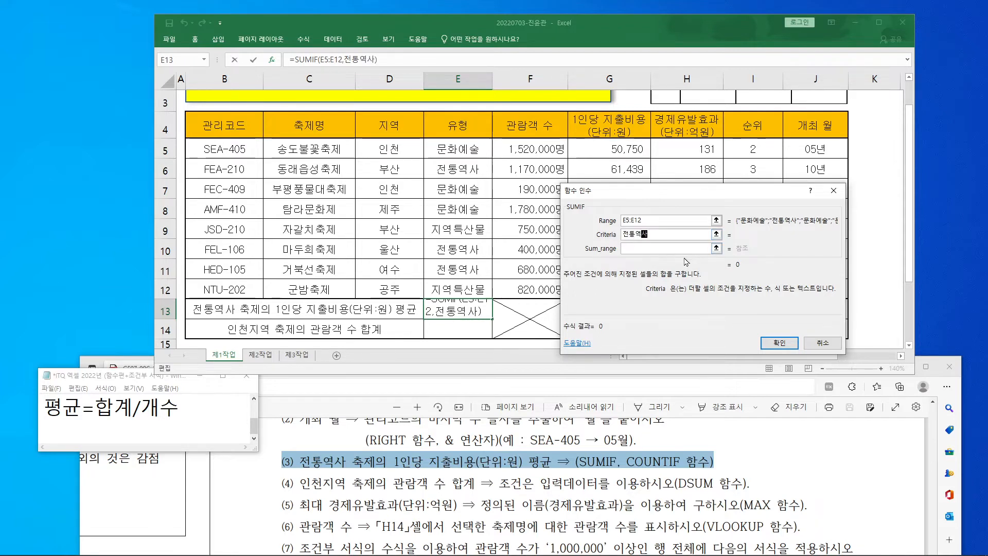
pyautogui.click(700, 251)
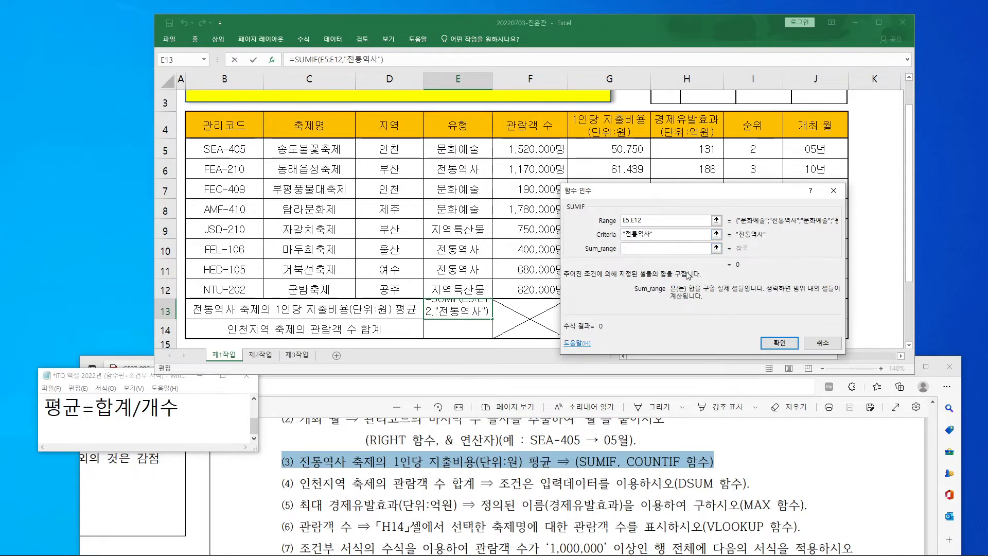
pyautogui.moveTo(653, 202); pyautogui.dragTo(820, 167)
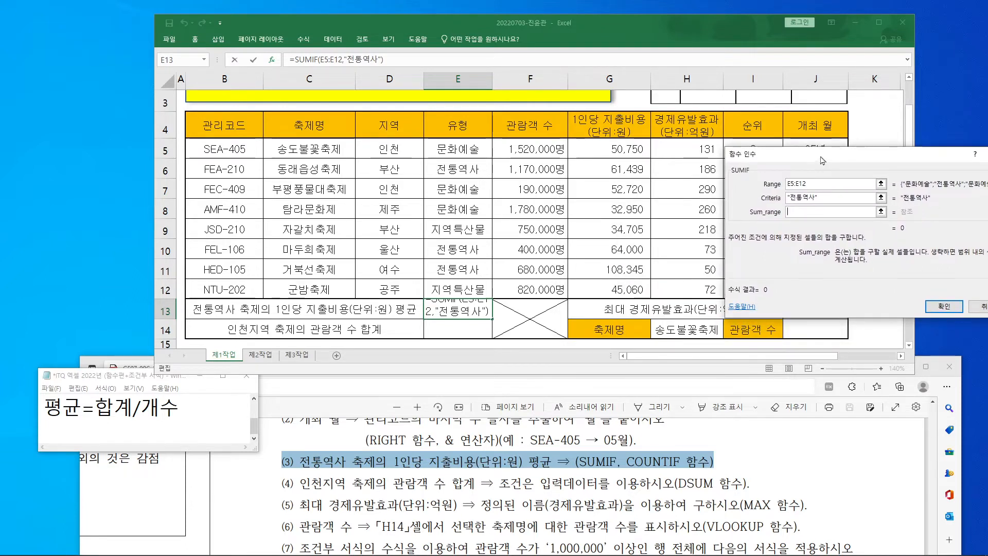
pyautogui.moveTo(818, 162); pyautogui.dragTo(830, 174)
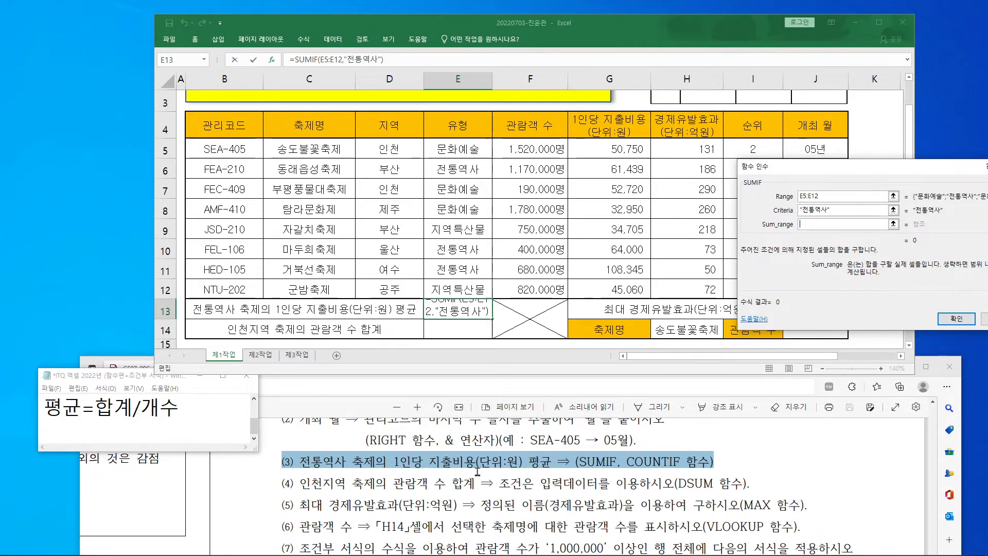
pyautogui.moveTo(634, 145); pyautogui.dragTo(645, 283)
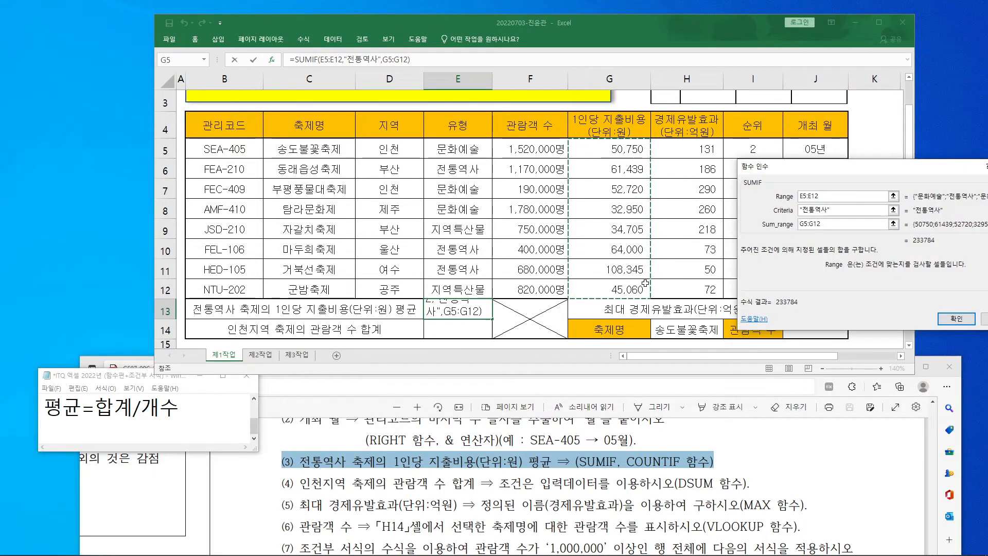
pyautogui.moveTo(886, 171); pyautogui.dragTo(452, 127)
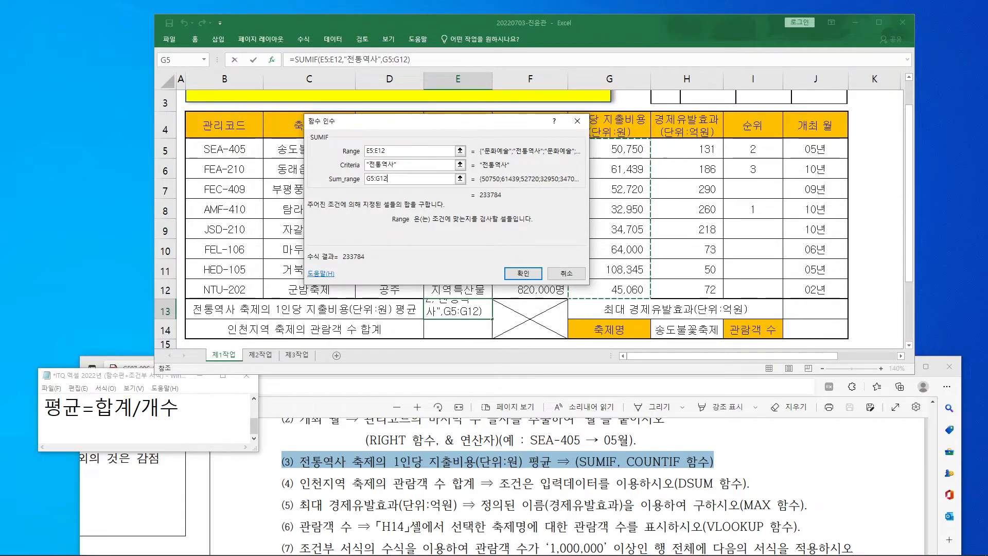
pyautogui.moveTo(426, 45); pyautogui.dragTo(409, 77)
pyautogui.moveTo(345, 469)
pyautogui.mouseDown()
pyautogui.moveTo(289, 477)
pyautogui.moveTo(332, 471)
pyautogui.mouseUp()
pyautogui.moveTo(431, 58)
pyautogui.mouseDown()
pyautogui.moveTo(453, 59)
pyautogui.moveTo(432, 78)
pyautogui.mouseUp()
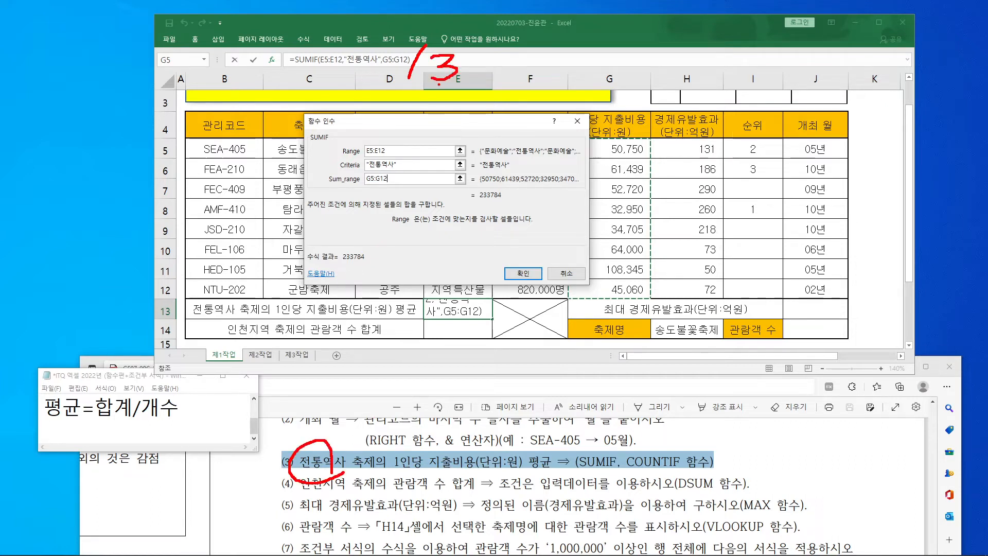
pyautogui.moveTo(649, 444); pyautogui.dragTo(641, 478)
pyautogui.press('Escape')
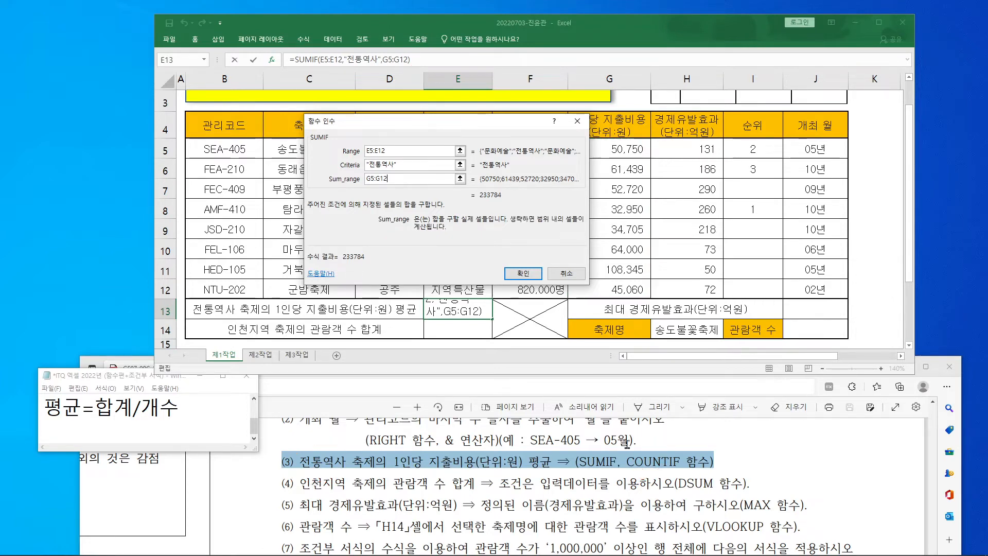
# - Confirm the SUMIF in E13, append a division by COUNTIF to the formula and open the COUNTIF function arguments
pyautogui.click(523, 273)
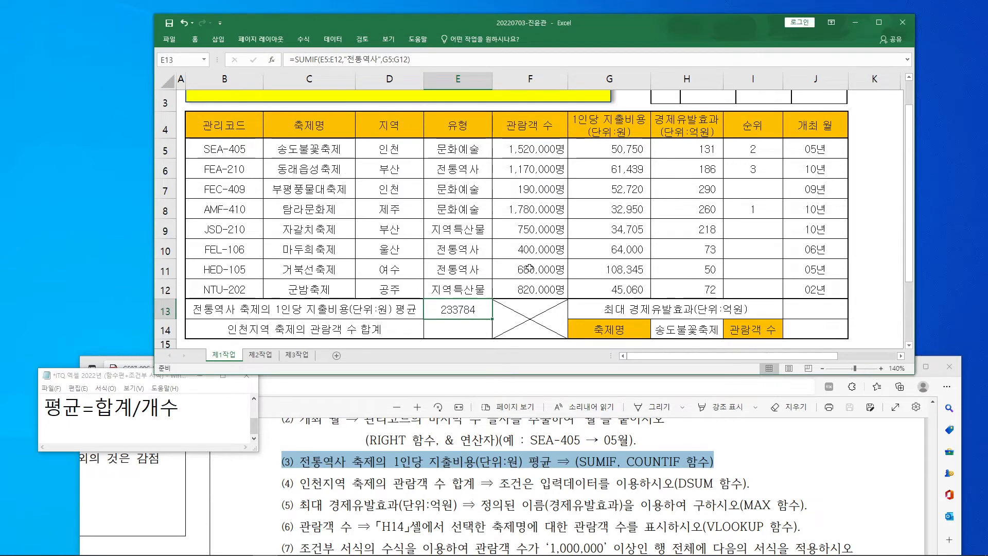
pyautogui.click(435, 60)
pyautogui.write('/')
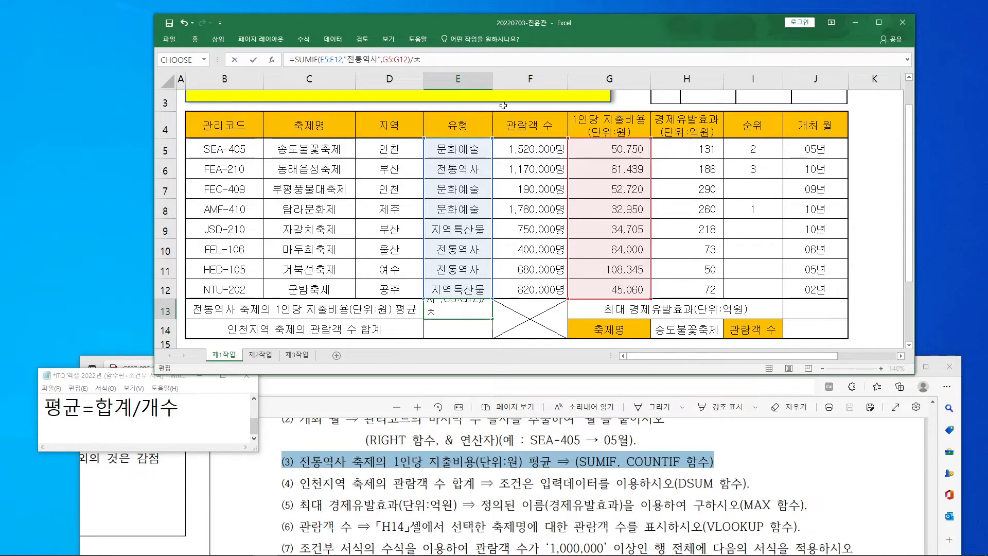
pyautogui.write('countif')
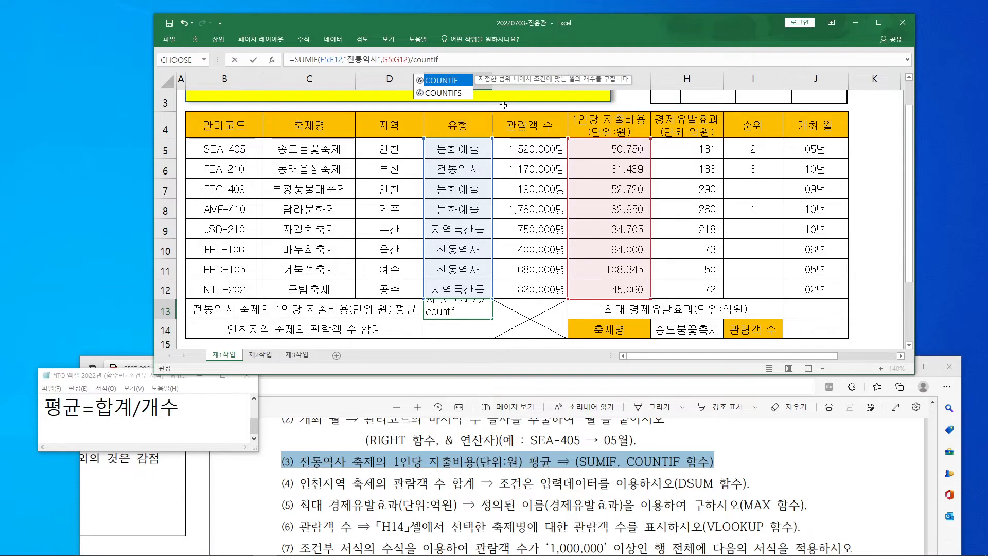
pyautogui.write('(')
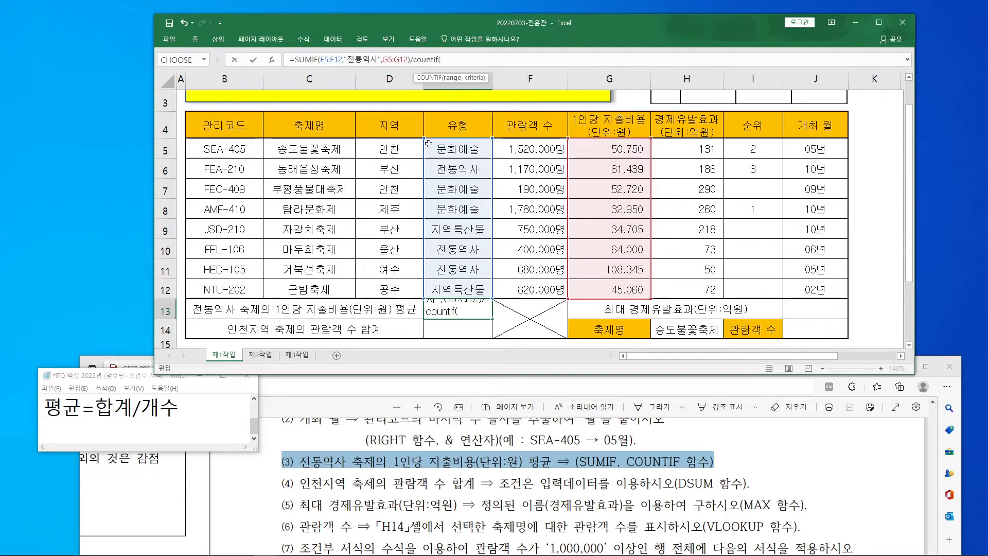
pyautogui.click(273, 65)
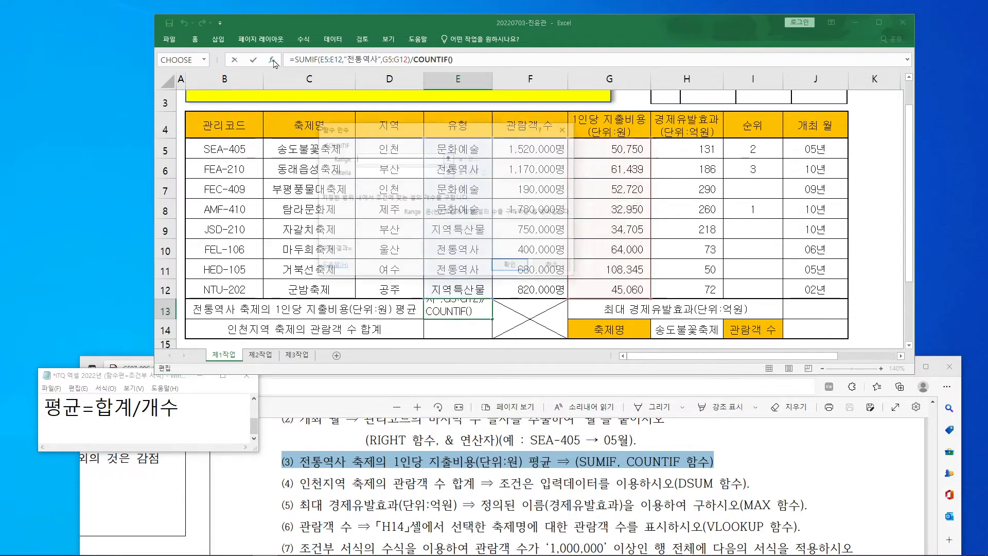
# - Set the COUNTIF range to E5:E12 and its criteria to 전통역사, and confirm the average formula in E13
pyautogui.moveTo(386, 133); pyautogui.dragTo(643, 121)
pyautogui.moveTo(459, 146); pyautogui.dragTo(461, 286)
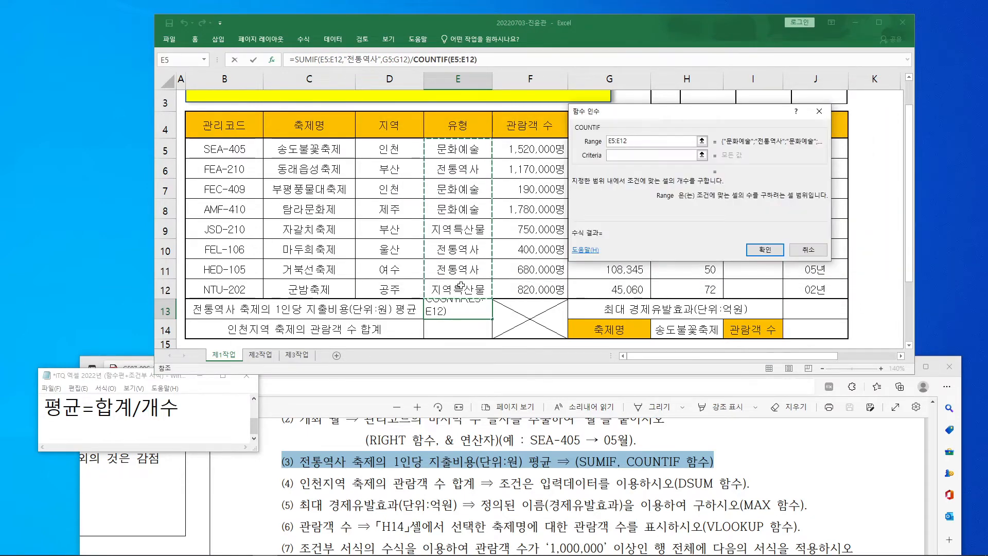
pyautogui.click(624, 155)
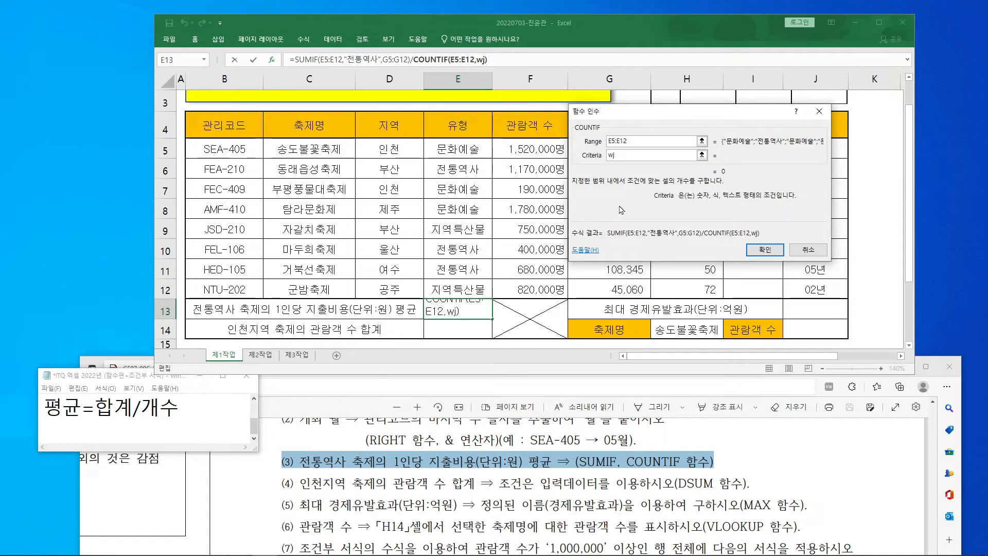
pyautogui.write('저')
pyautogui.write('통역사')
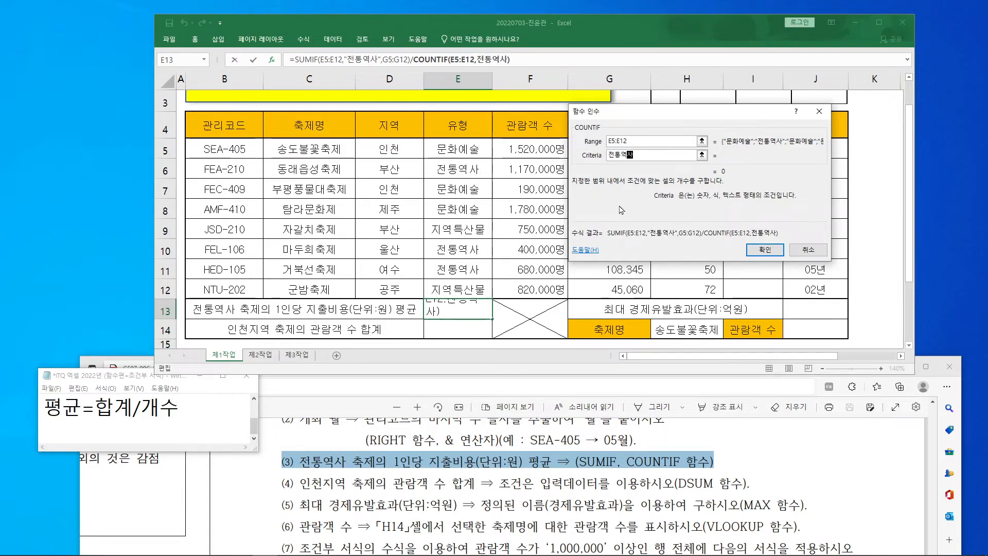
pyautogui.press('Tab')
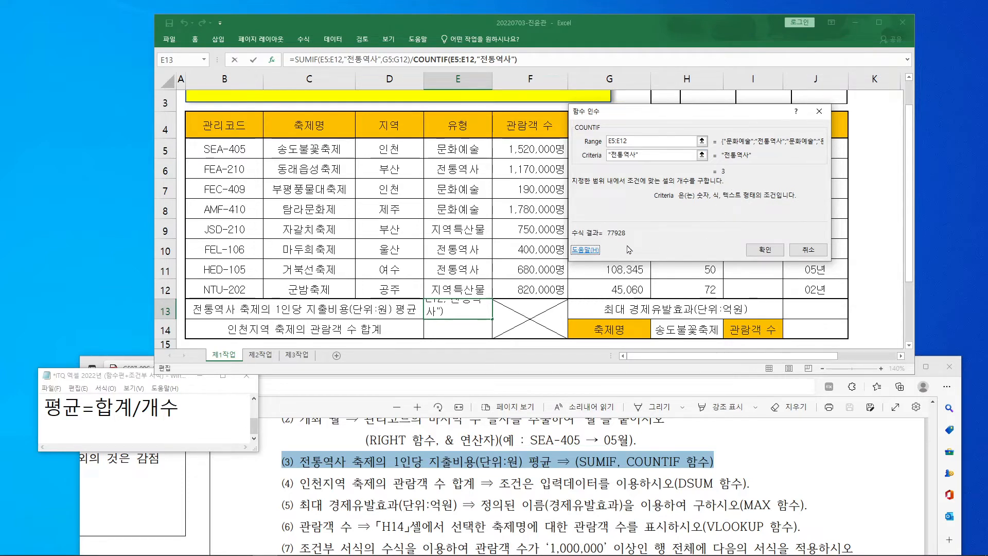
pyautogui.click(765, 250)
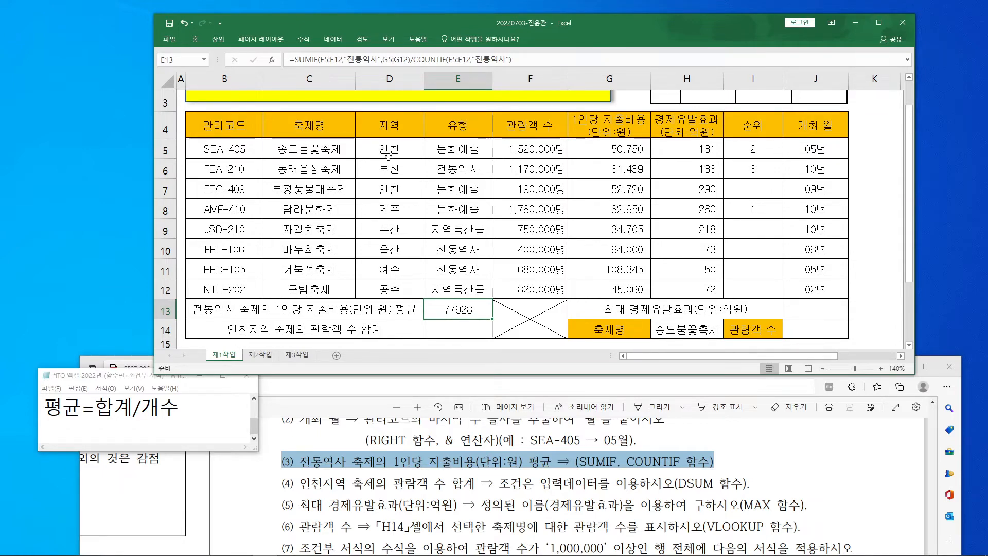
pyautogui.moveTo(293, 50); pyautogui.dragTo(381, 66)
pyautogui.moveTo(328, 51)
pyautogui.mouseDown()
pyautogui.moveTo(339, 37)
pyautogui.moveTo(523, 73)
pyautogui.moveTo(514, 71)
pyautogui.mouseUp()
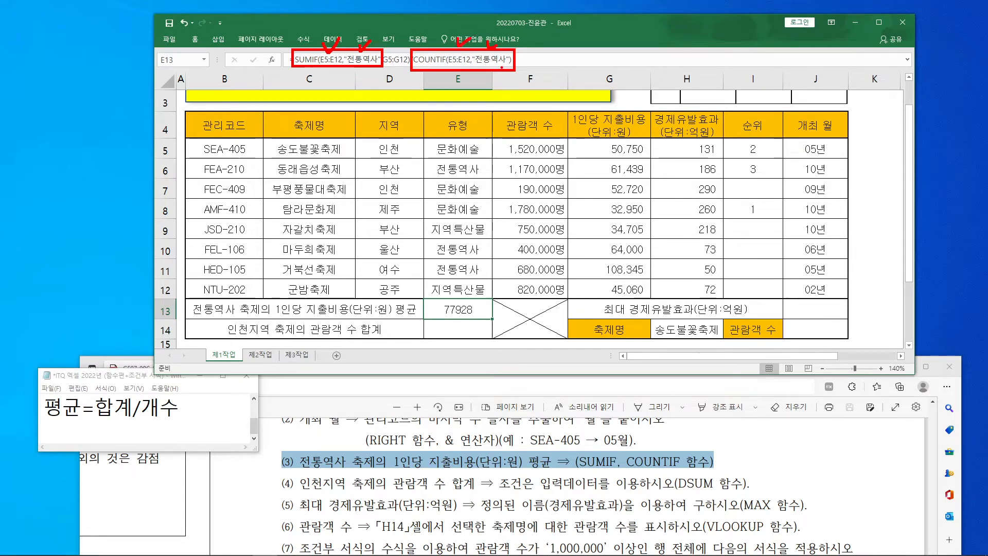
pyautogui.press('Escape')
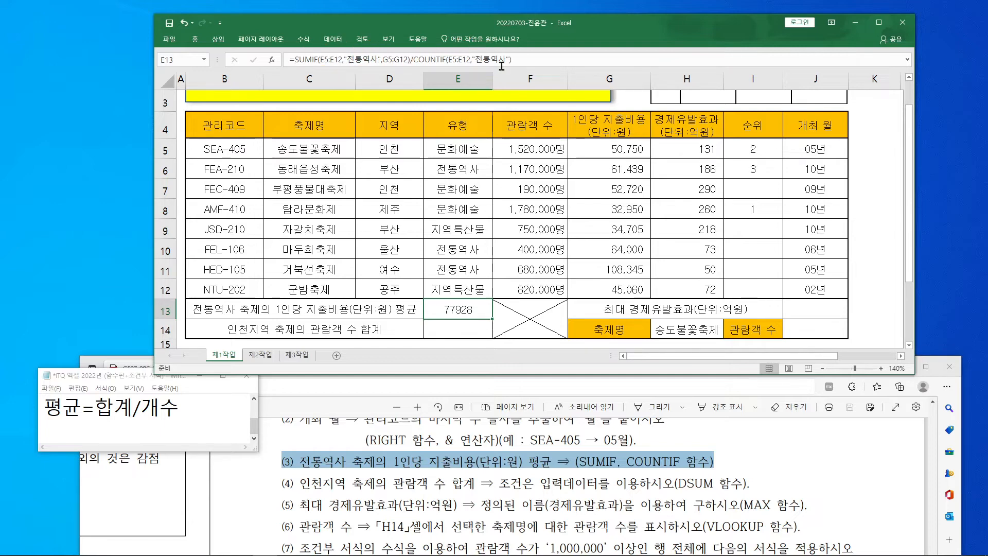
# - Select cell E14 and highlight the instruction of question (4), the 인천지역 축제의 관람객 수 합계 using DSUM, in the exam PDF
pyautogui.click(461, 334)
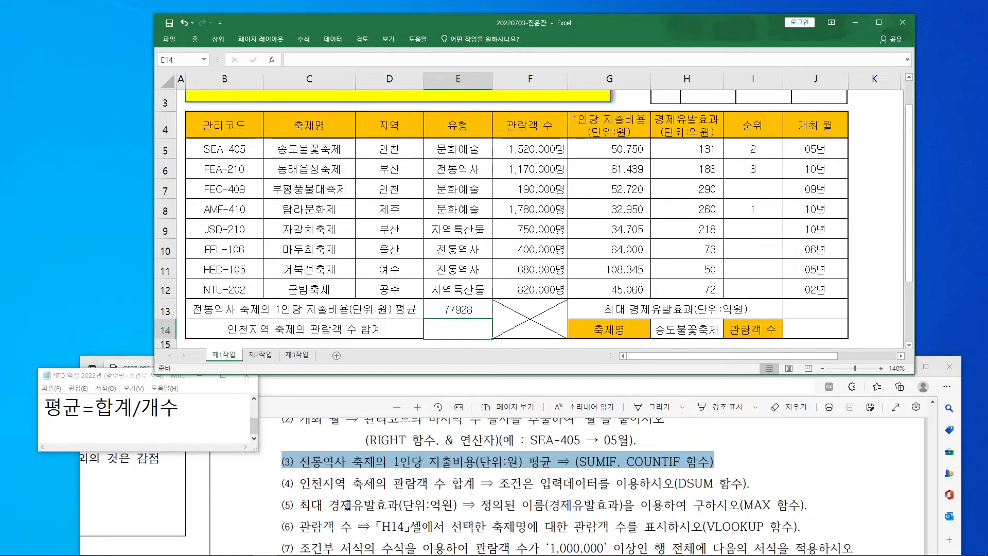
pyautogui.click(304, 492)
pyautogui.moveTo(304, 492); pyautogui.dragTo(732, 487)
pyautogui.click(339, 479)
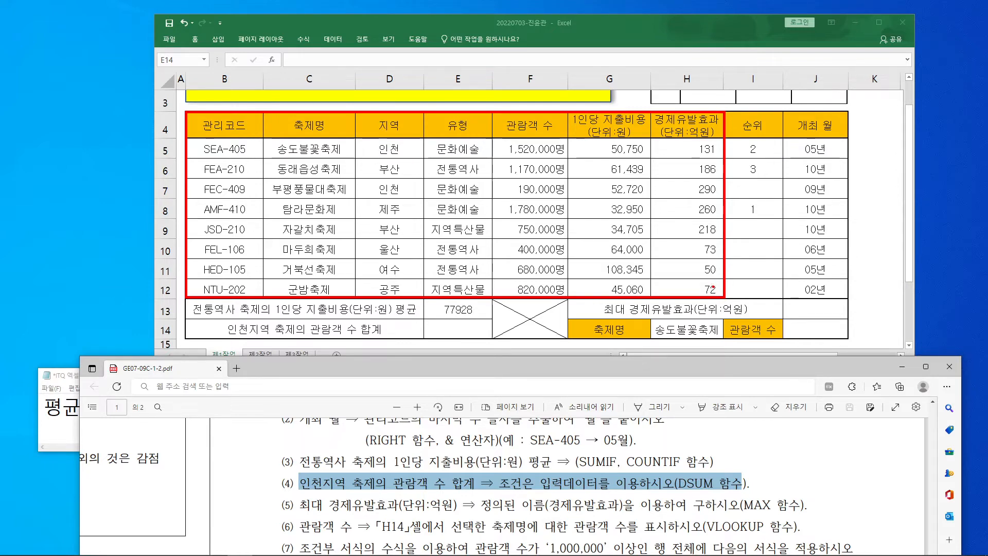
pyautogui.press('Escape')
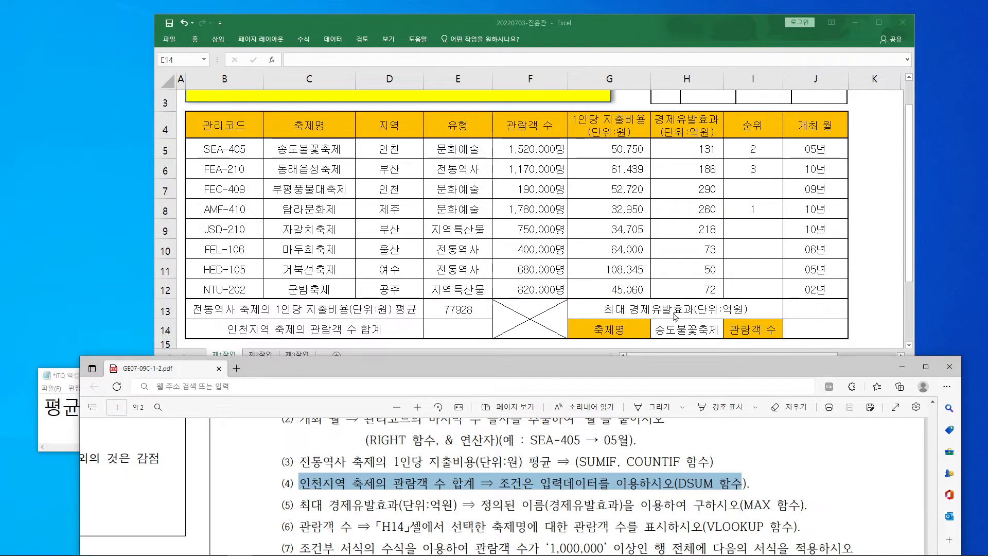
# - Switch to Notepad, place its window over the worksheet above the exam question and delete the note 평균=합계/개수
pyautogui.click(58, 433)
pyautogui.moveTo(153, 377); pyautogui.dragTo(449, 285)
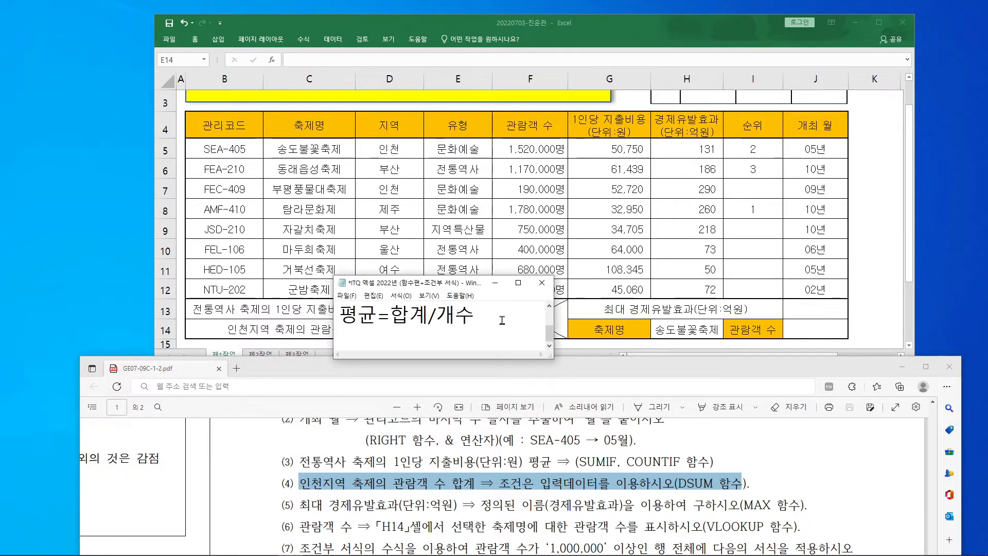
pyautogui.hotkey('ctrl', 'a')
pyautogui.press('Delete')
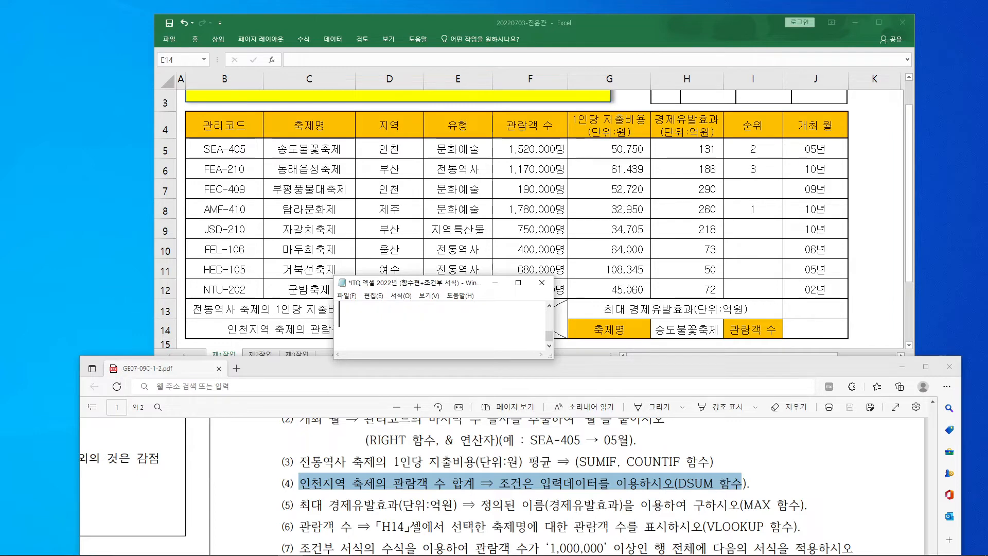
# - Write the syntax note =DSUM(범위, 필드, 조건 범위) in Notepad, then widen its window and move it off the worksheet
pyautogui.write('=')
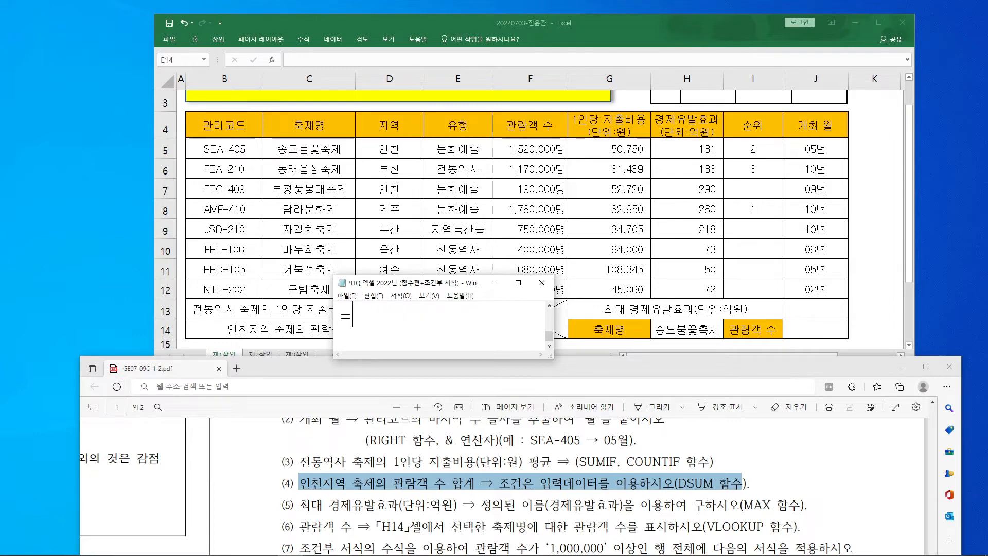
pyautogui.write('ㅇ')
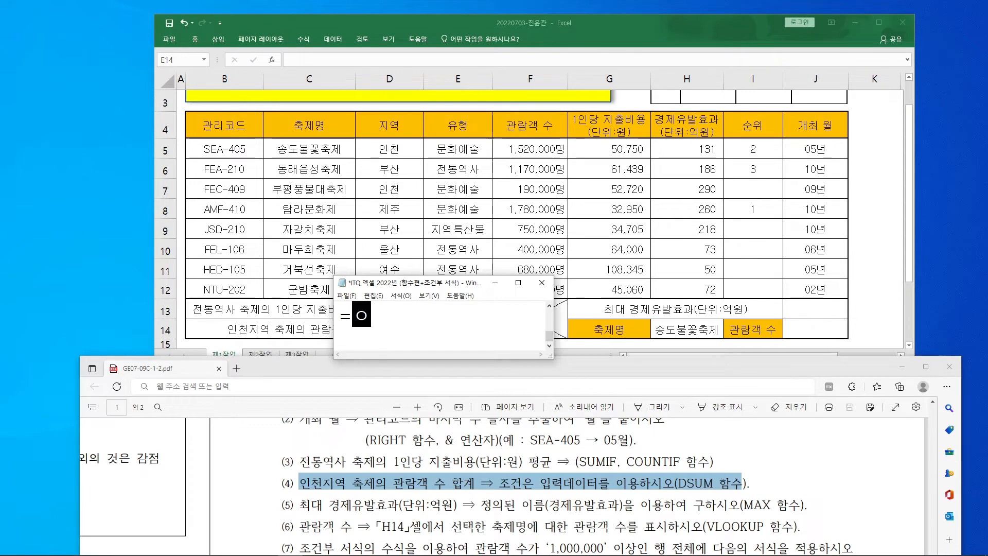
pyautogui.press('BackSpace')
pyautogui.write('DSUY')
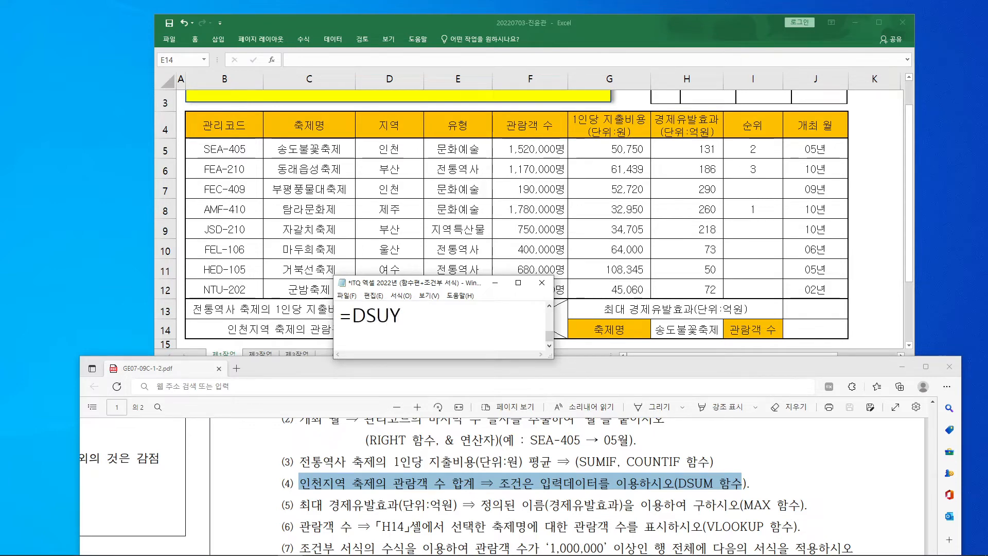
pyautogui.press('BackSpace')
pyautogui.write('M(범위')
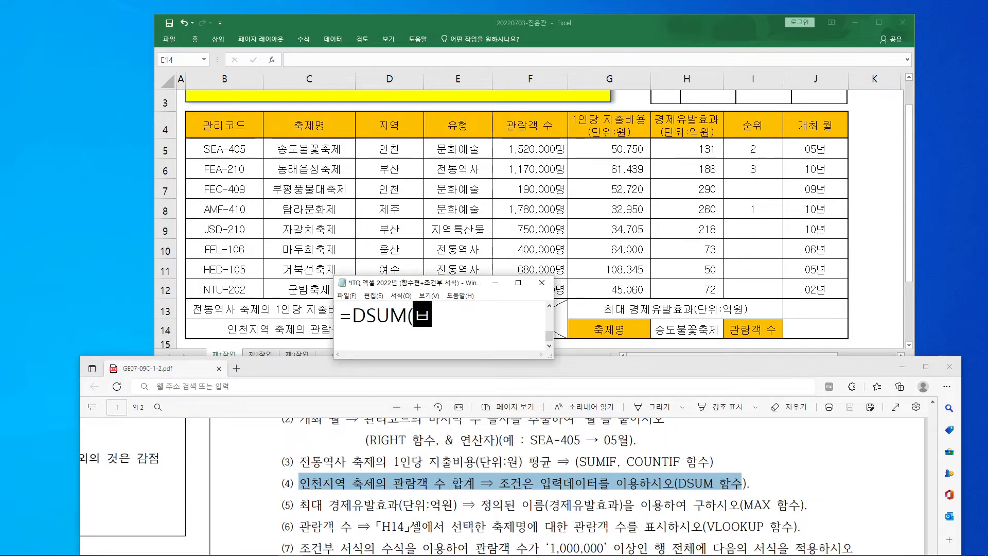
pyautogui.write(', 필드')
pyautogui.write(',')
pyautogui.write(' 조건')
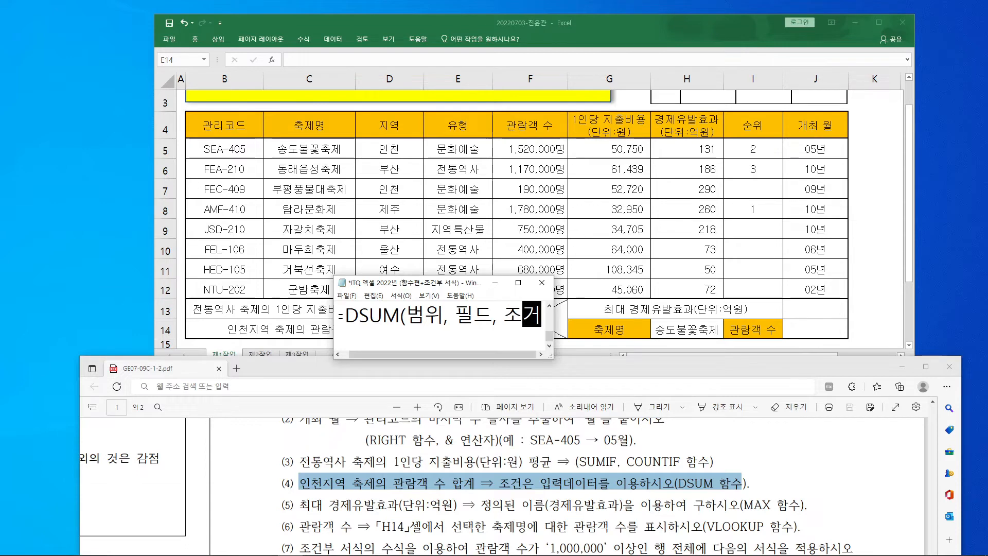
pyautogui.write(' 범위')
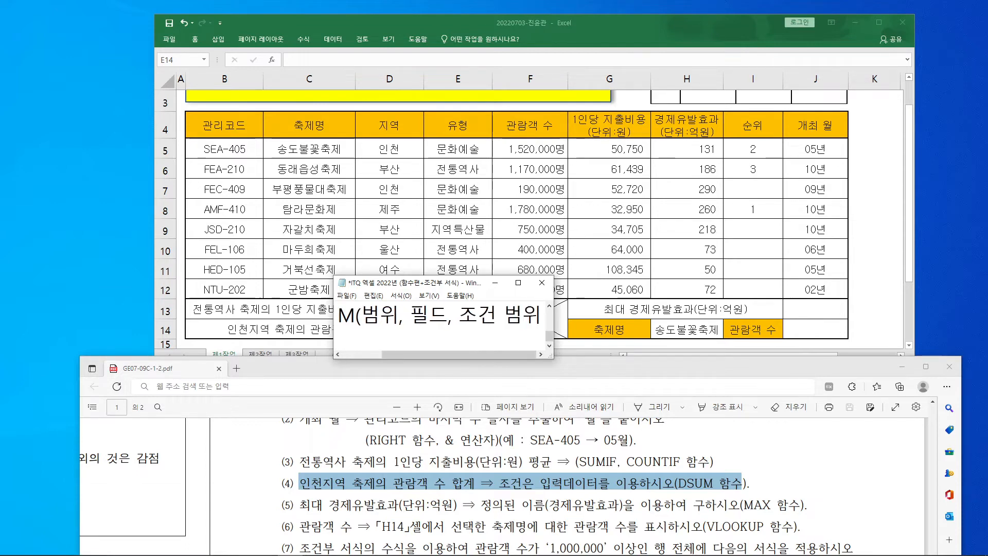
pyautogui.write(')')
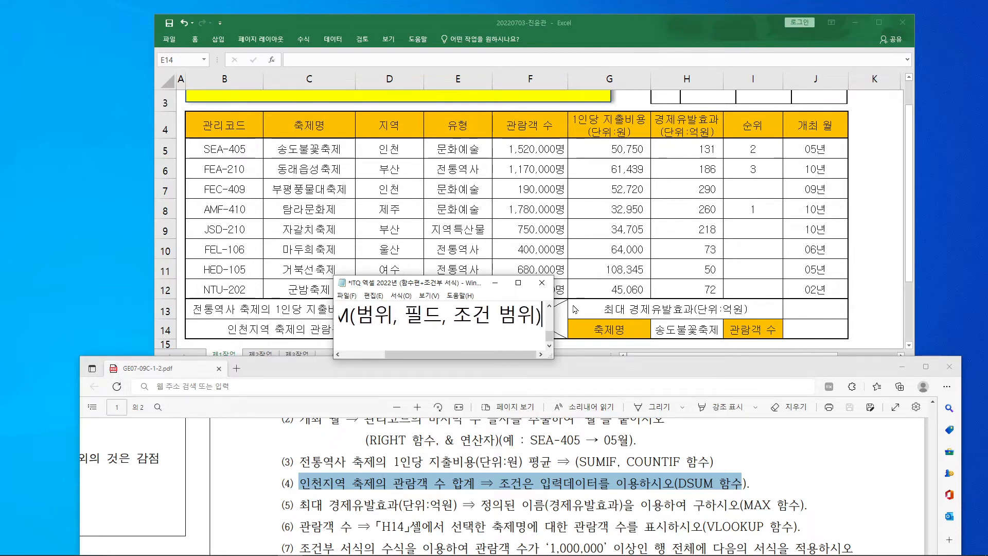
pyautogui.moveTo(553, 320); pyautogui.dragTo(641, 320)
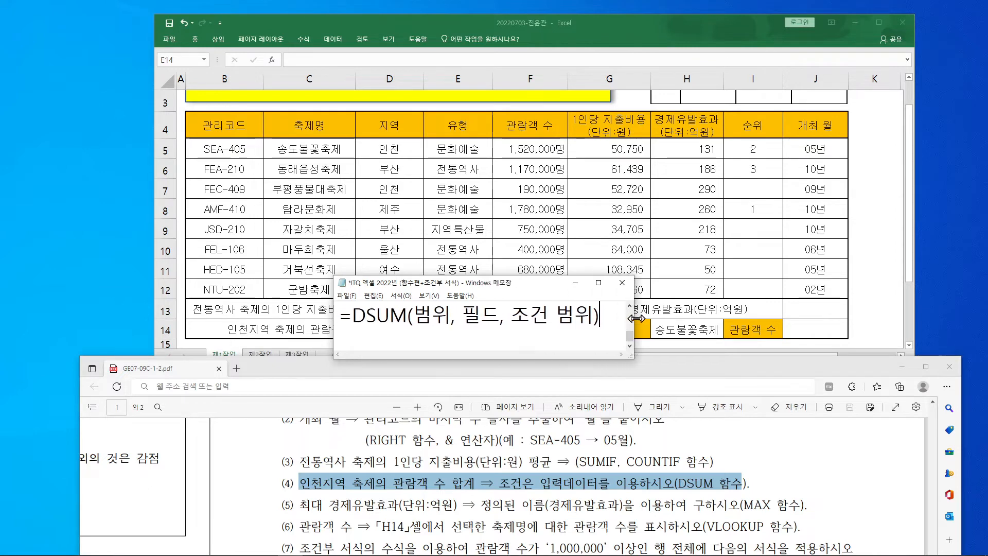
pyautogui.moveTo(548, 286); pyautogui.dragTo(326, 368)
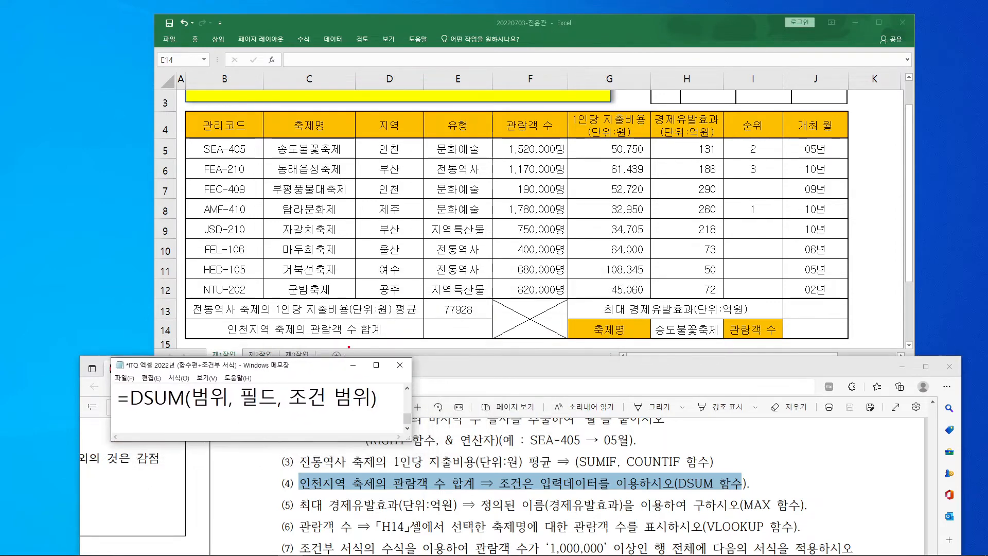
pyautogui.moveTo(144, 410)
pyautogui.mouseDown()
pyautogui.moveTo(132, 405)
pyautogui.moveTo(313, 388)
pyautogui.moveTo(376, 429)
pyautogui.moveTo(380, 420)
pyautogui.mouseUp()
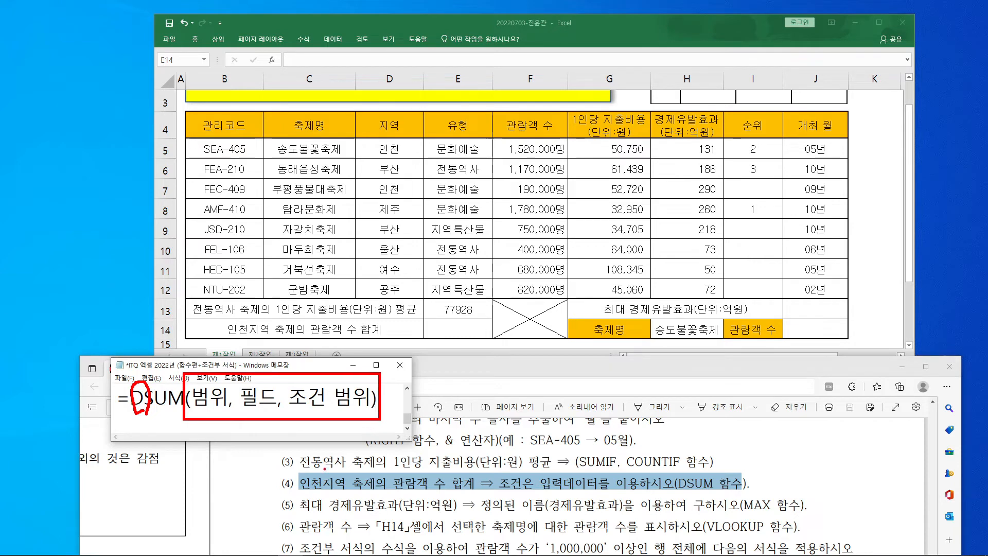
pyautogui.moveTo(226, 414)
pyautogui.mouseDown()
pyautogui.moveTo(207, 414)
pyautogui.moveTo(231, 406)
pyautogui.mouseUp()
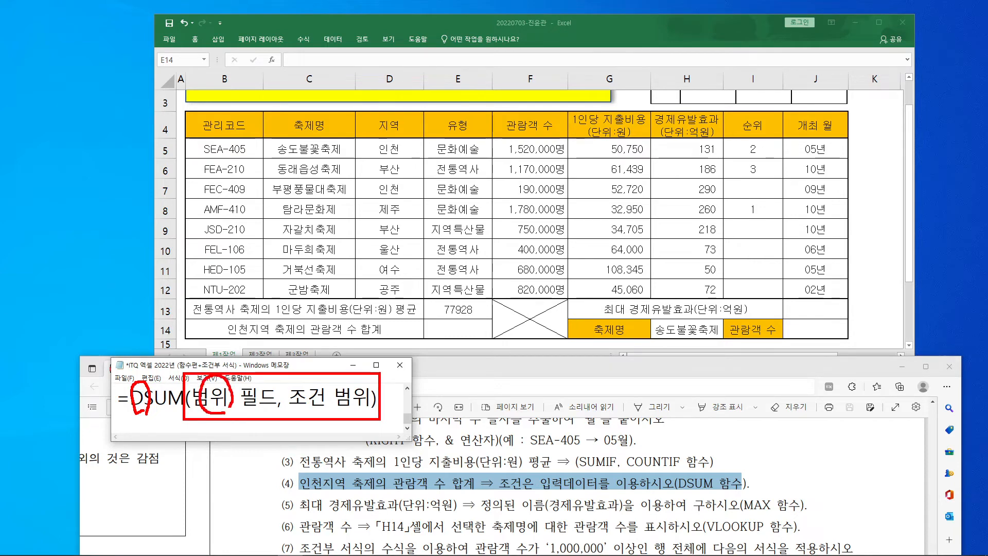
pyautogui.moveTo(185, 112)
pyautogui.mouseDown()
pyautogui.moveTo(214, 137)
pyautogui.moveTo(645, 297)
pyautogui.moveTo(715, 297)
pyautogui.mouseUp()
pyautogui.moveTo(389, 228)
pyautogui.mouseDown()
pyautogui.moveTo(312, 284)
pyautogui.moveTo(225, 375)
pyautogui.moveTo(292, 361)
pyautogui.mouseUp()
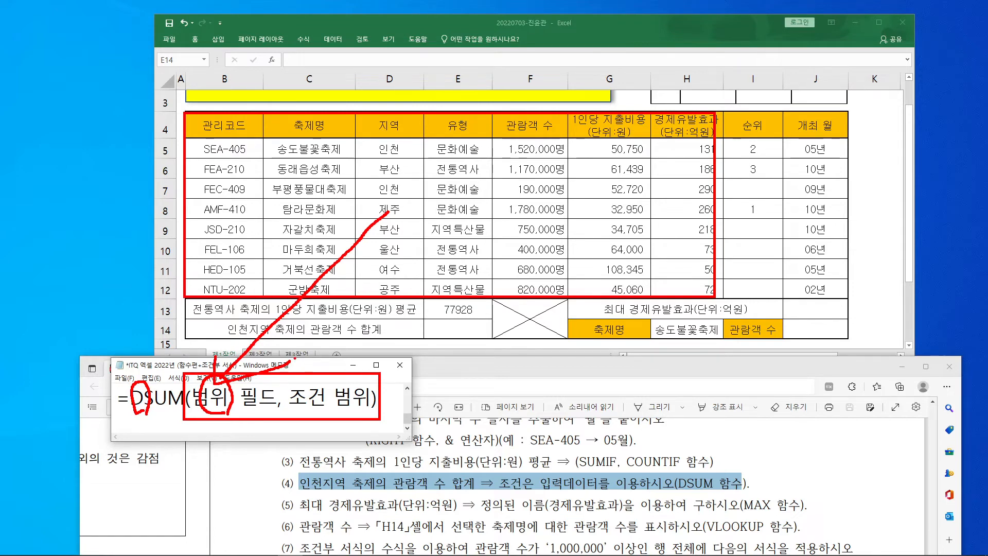
pyautogui.press('Escape')
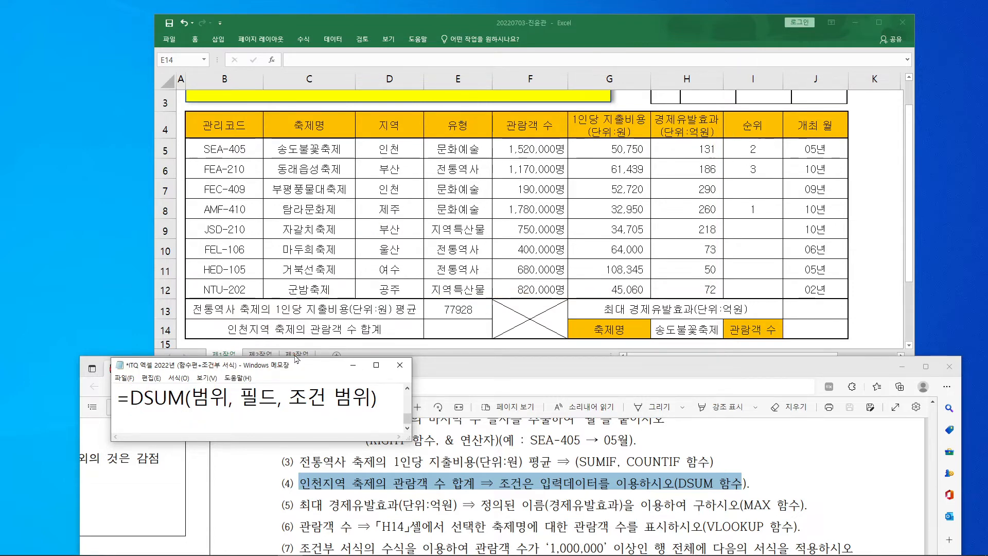
# - Move the Notepad window clear of the sheet tabs, start a DSUM formula in cell E14 and open its function arguments
pyautogui.moveTo(291, 366); pyautogui.dragTo(253, 387)
pyautogui.click(450, 324)
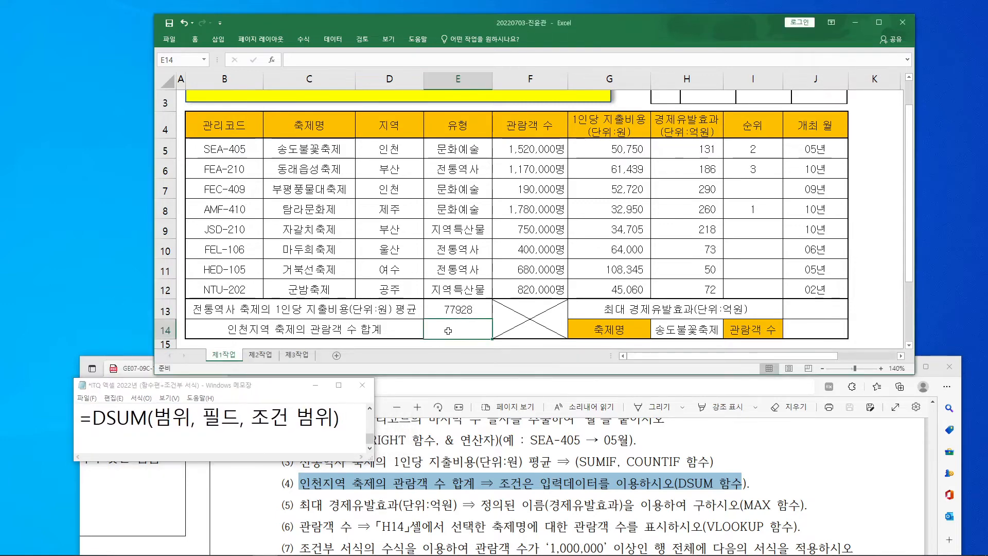
pyautogui.click(335, 60)
pyautogui.write('=')
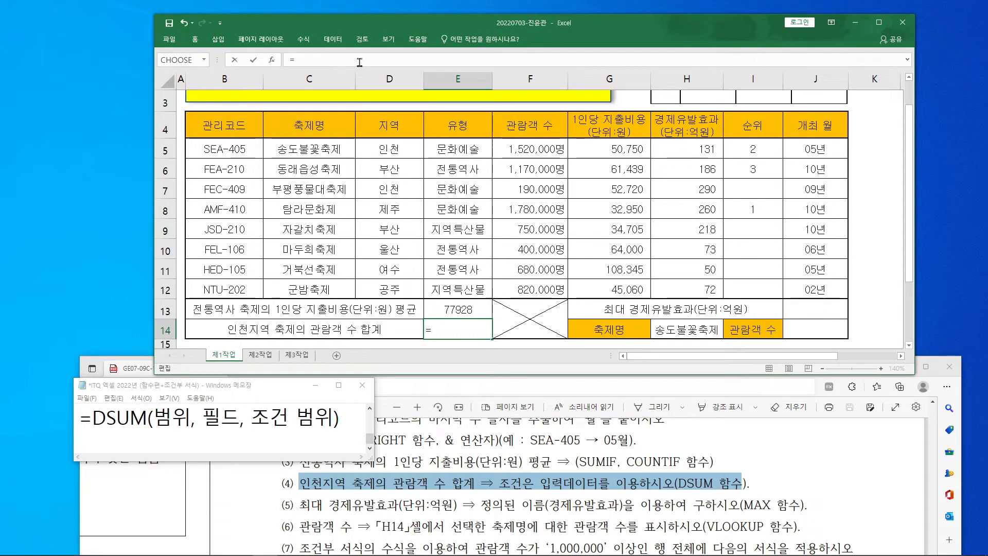
pyautogui.write('dsu')
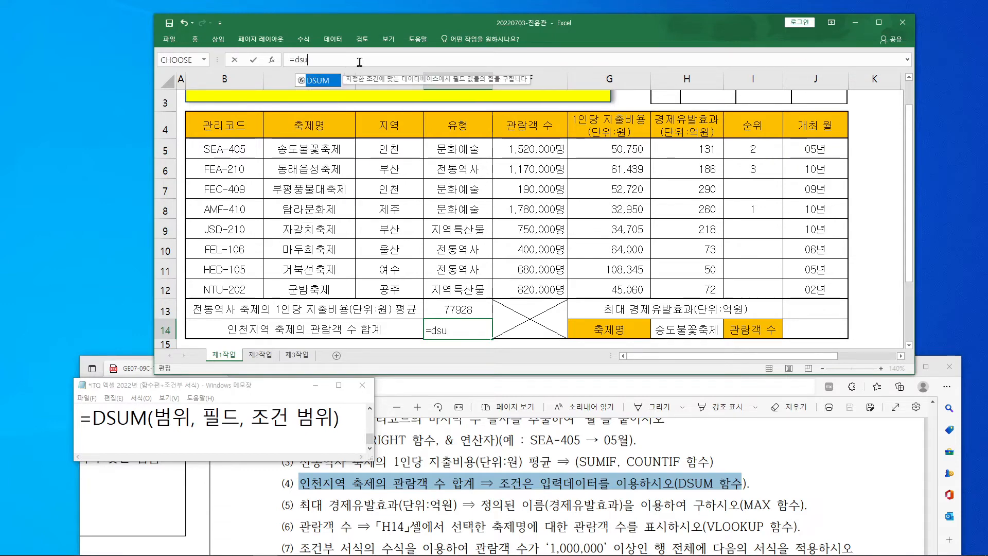
pyautogui.write('m(')
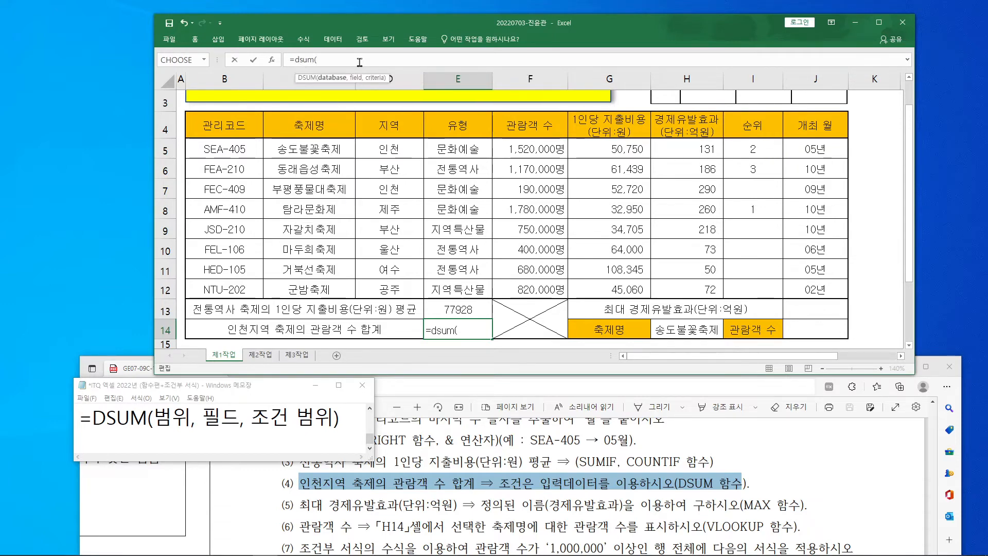
pyautogui.click(272, 59)
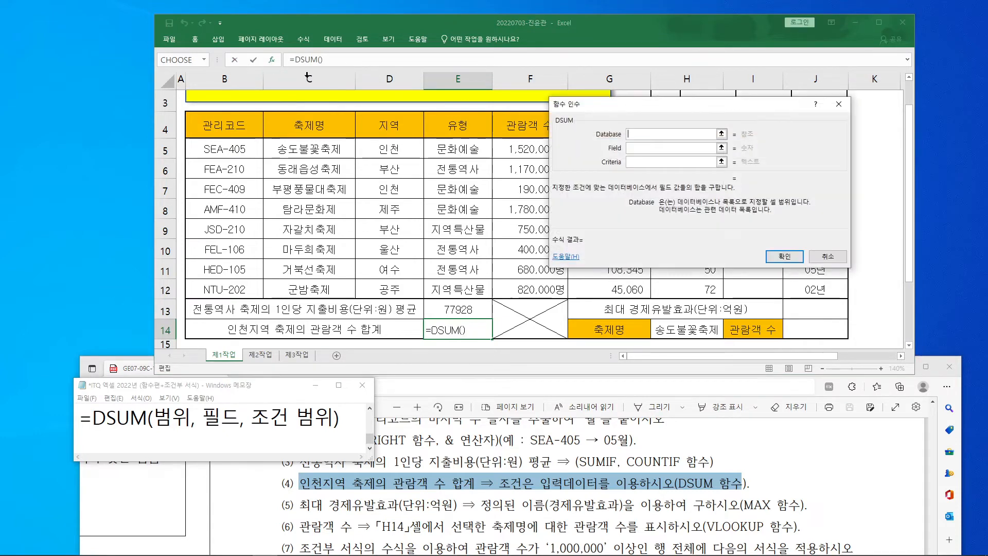
# - Set the DSUM Database argument to B4:H12 and rearrange the worksheet window and arguments dialog to uncover the exam question
pyautogui.moveTo(627, 110); pyautogui.dragTo(708, 330)
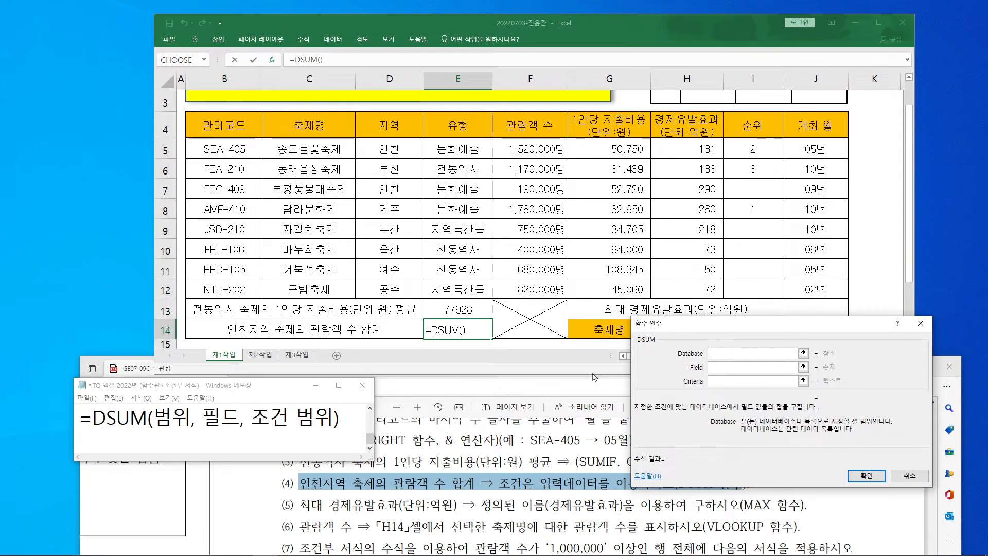
pyautogui.moveTo(195, 119); pyautogui.dragTo(691, 288)
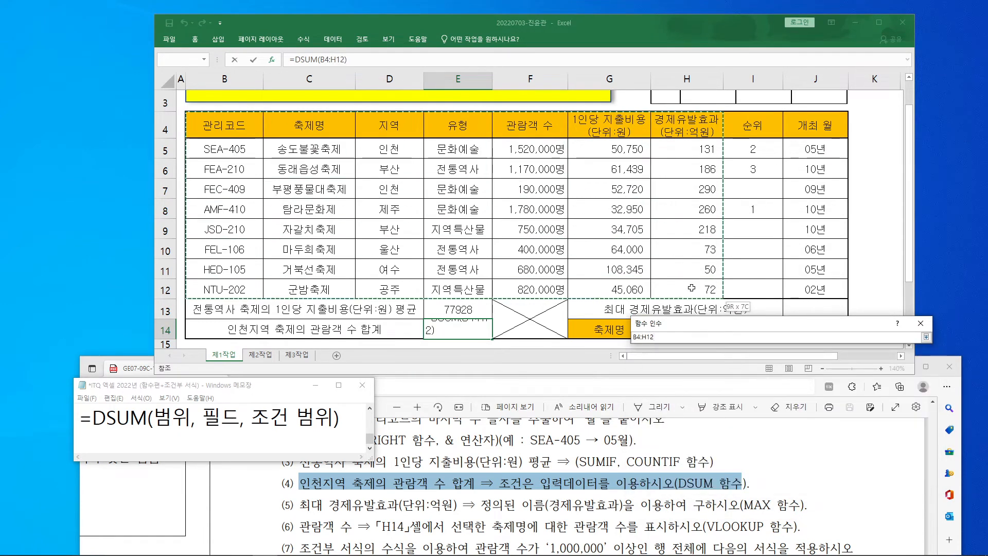
pyautogui.moveTo(712, 33); pyautogui.dragTo(622, 36)
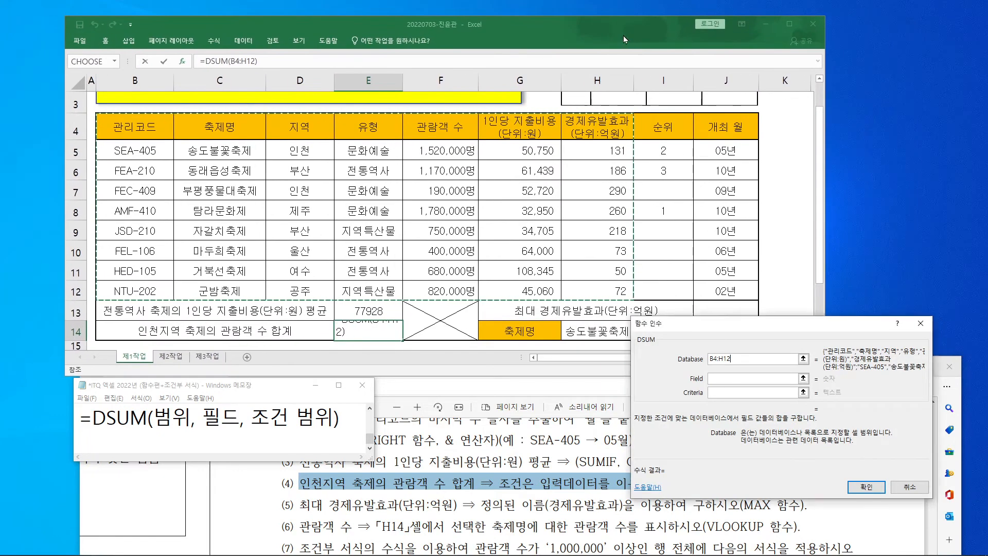
pyautogui.moveTo(760, 342); pyautogui.dragTo(788, 102)
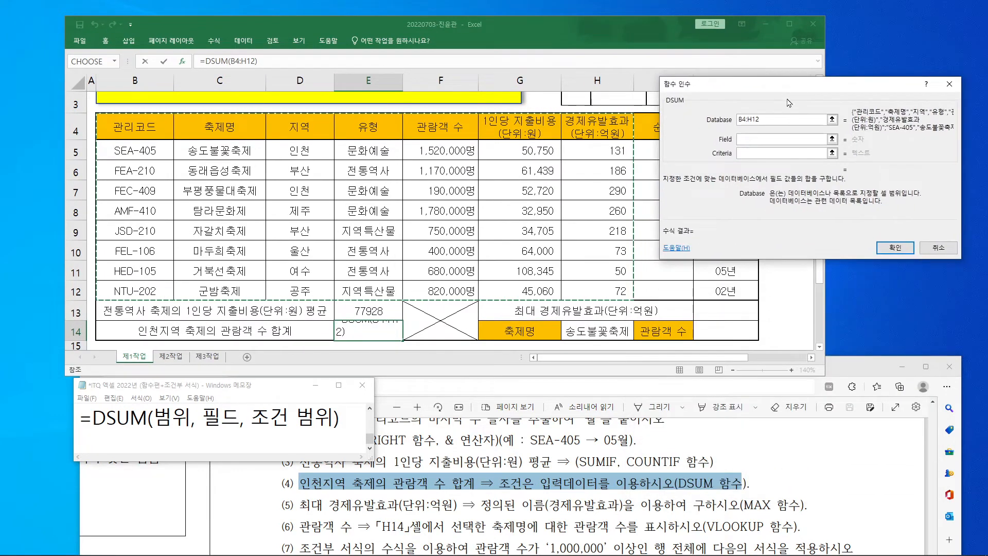
pyautogui.click(750, 138)
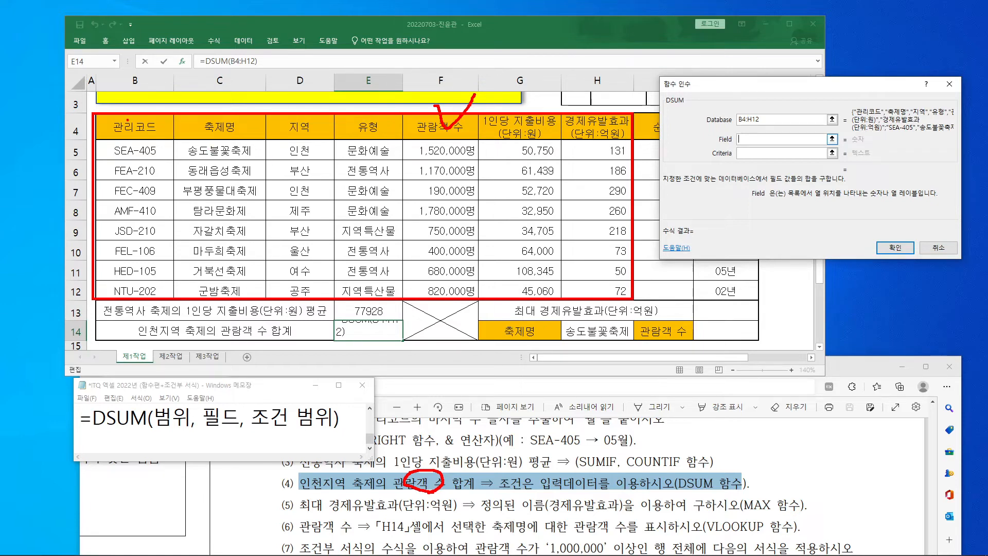
pyautogui.moveTo(127, 120)
pyautogui.mouseDown()
pyautogui.moveTo(143, 257)
pyautogui.moveTo(135, 287)
pyautogui.mouseUp()
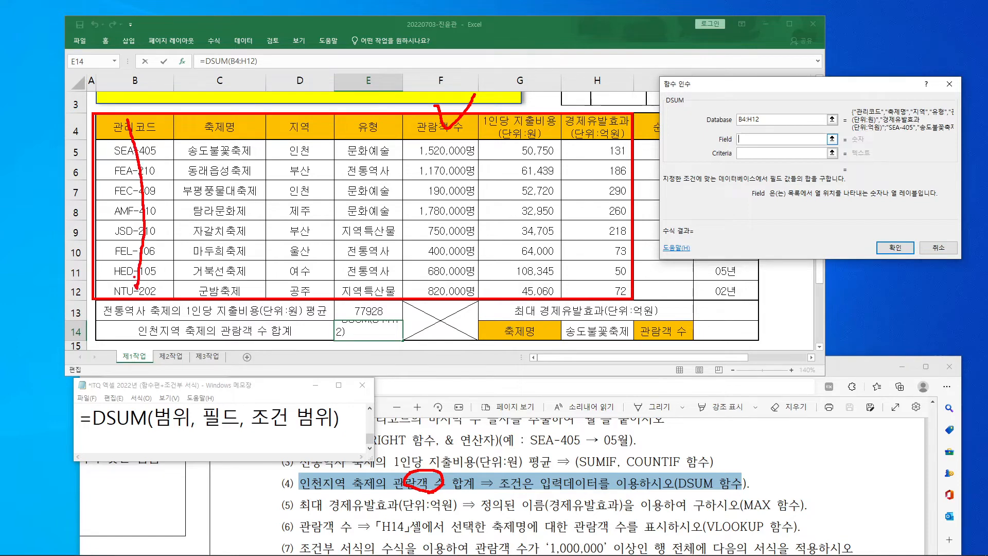
pyautogui.moveTo(187, 266)
pyautogui.mouseDown()
pyautogui.moveTo(196, 284)
pyautogui.moveTo(230, 285)
pyautogui.mouseUp()
pyautogui.moveTo(268, 230)
pyautogui.mouseDown()
pyautogui.moveTo(298, 245)
pyautogui.moveTo(284, 255)
pyautogui.mouseUp()
pyautogui.moveTo(374, 195)
pyautogui.mouseDown()
pyautogui.moveTo(365, 205)
pyautogui.moveTo(390, 215)
pyautogui.mouseUp()
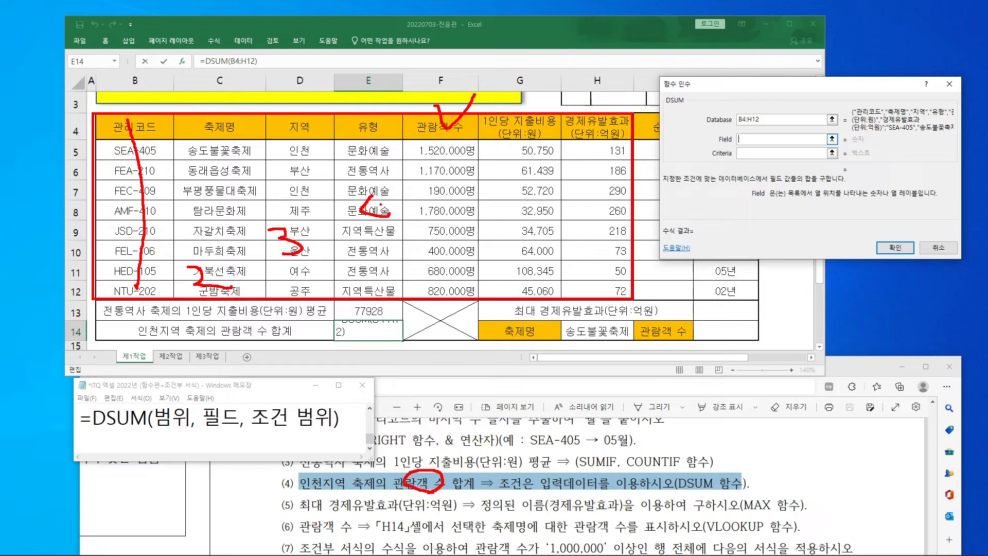
pyautogui.moveTo(432, 147)
pyautogui.mouseDown()
pyautogui.moveTo(452, 163)
pyautogui.moveTo(437, 184)
pyautogui.moveTo(459, 150)
pyautogui.mouseUp()
pyautogui.moveTo(758, 133); pyautogui.dragTo(755, 148)
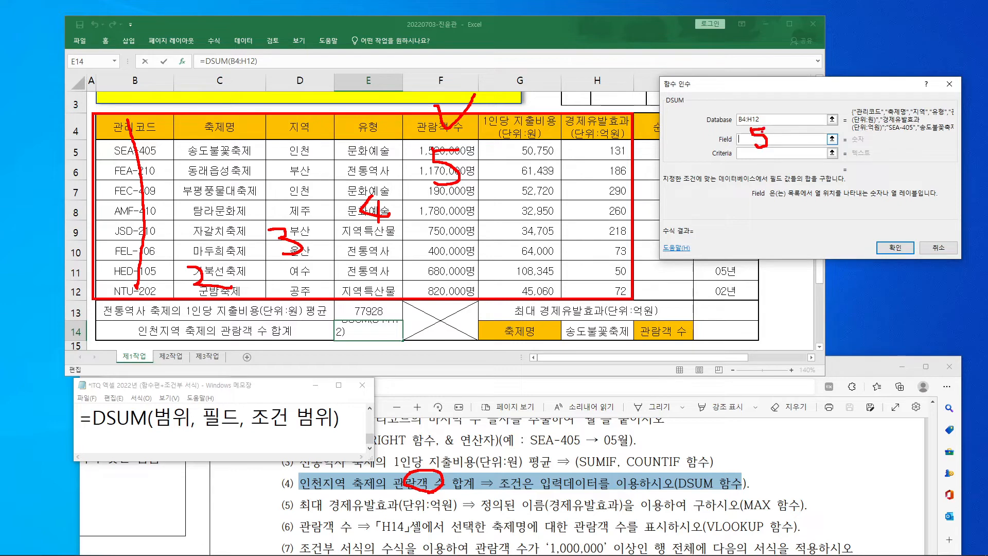
pyautogui.press('Escape')
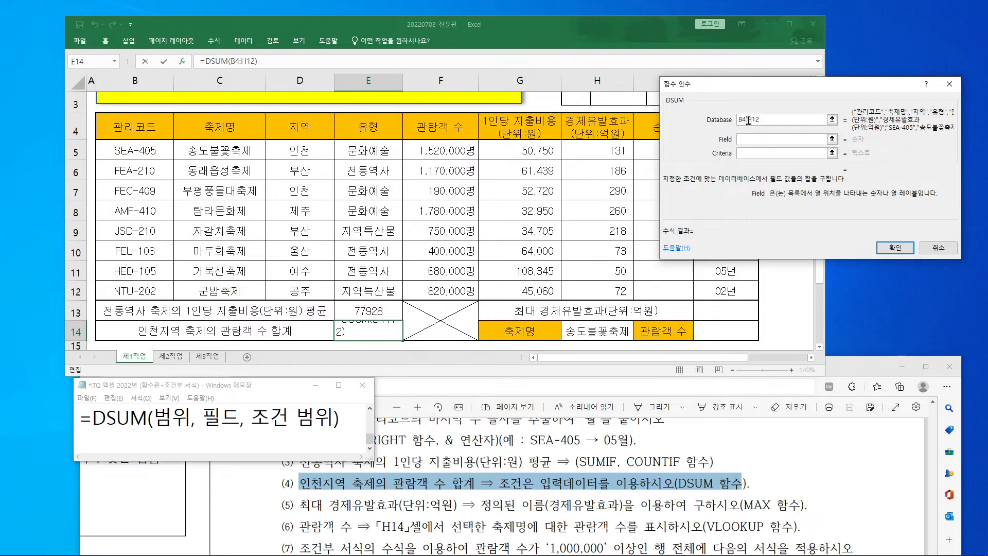
# - Set the DSUM Field argument to 5 for the 관람객 수 column and go to the Criteria argument
pyautogui.write('5')
pyautogui.click(748, 157)
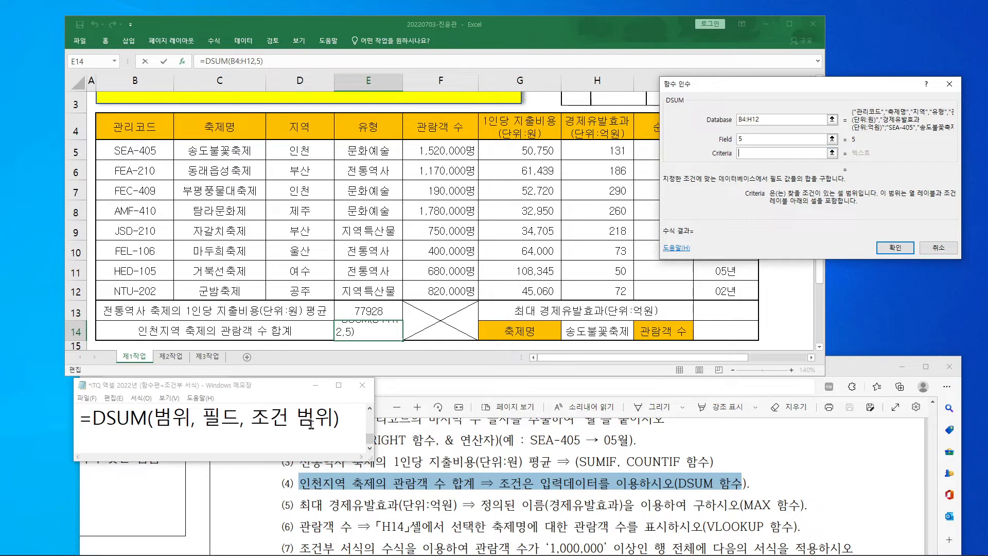
pyautogui.moveTo(287, 433)
pyautogui.mouseDown()
pyautogui.moveTo(258, 426)
pyautogui.moveTo(283, 401)
pyautogui.moveTo(285, 431)
pyautogui.moveTo(323, 427)
pyautogui.moveTo(323, 416)
pyautogui.moveTo(314, 431)
pyautogui.mouseUp()
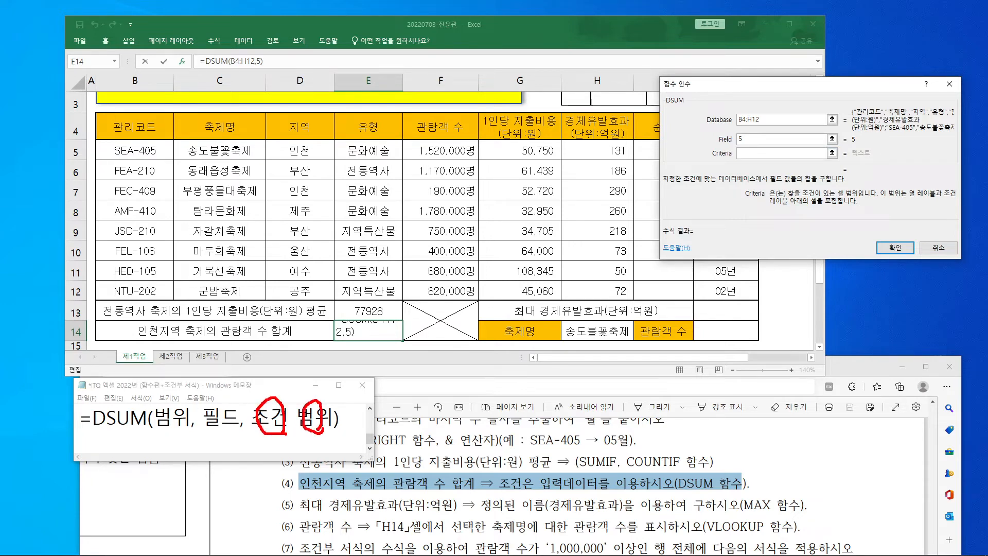
pyautogui.moveTo(327, 496)
pyautogui.mouseDown()
pyautogui.moveTo(302, 481)
pyautogui.moveTo(331, 497)
pyautogui.mouseUp()
pyautogui.moveTo(277, 144)
pyautogui.mouseDown()
pyautogui.moveTo(284, 156)
pyautogui.moveTo(292, 146)
pyautogui.mouseUp()
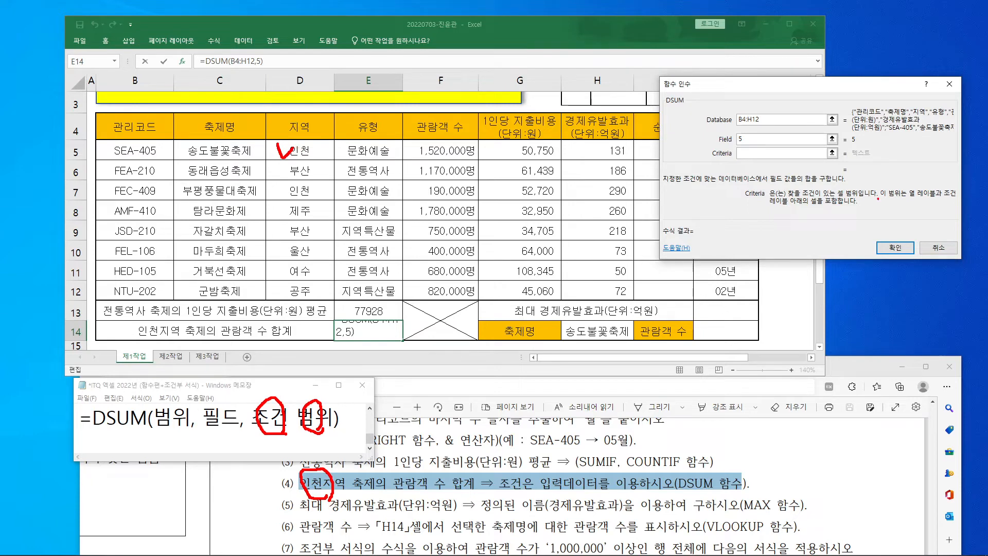
pyautogui.moveTo(866, 202)
pyautogui.mouseDown()
pyautogui.moveTo(831, 175)
pyautogui.moveTo(864, 191)
pyautogui.moveTo(822, 205)
pyautogui.moveTo(866, 169)
pyautogui.moveTo(864, 215)
pyautogui.mouseUp()
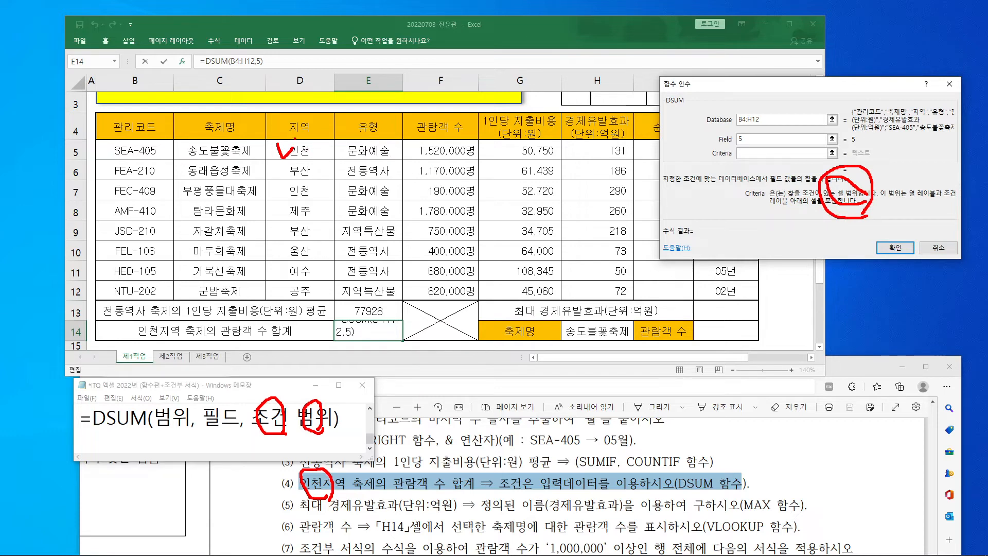
pyautogui.moveTo(267, 112)
pyautogui.mouseDown()
pyautogui.moveTo(323, 133)
pyautogui.moveTo(333, 163)
pyautogui.moveTo(311, 155)
pyautogui.moveTo(323, 131)
pyautogui.mouseUp()
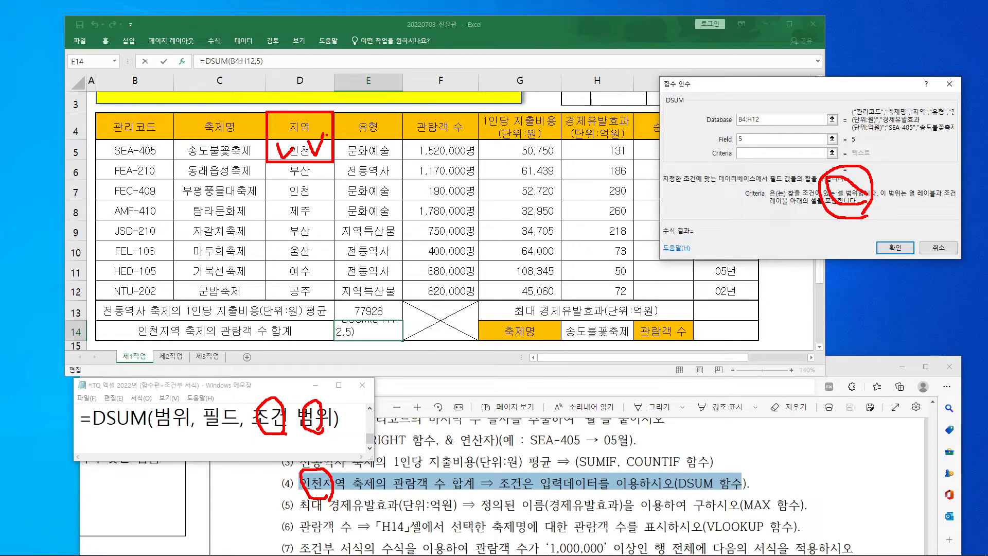
pyautogui.press('Escape')
# - Set the DSUM Criteria argument to D4:D5, the 지역 heading with 인천, and confirm the formula in E14
pyautogui.moveTo(313, 121); pyautogui.dragTo(318, 149)
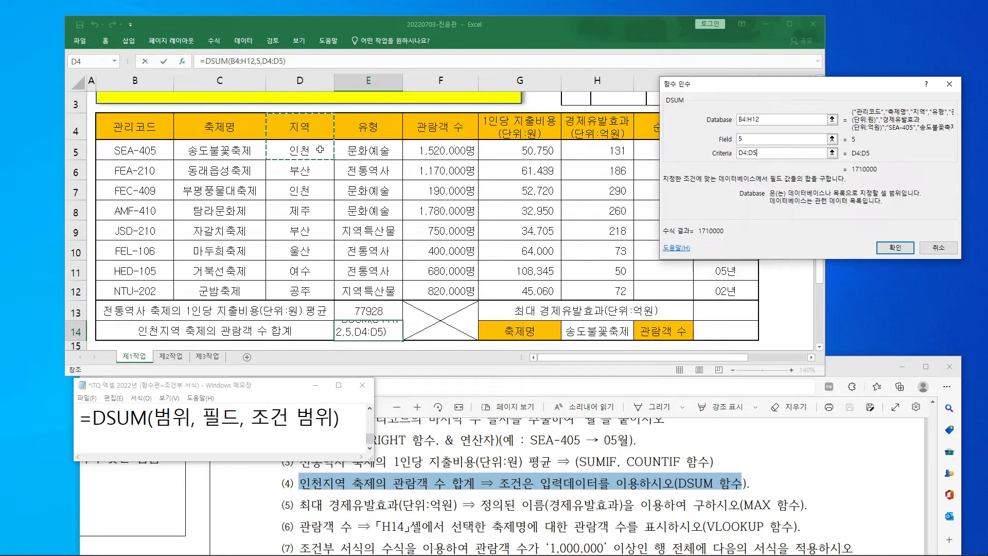
pyautogui.moveTo(749, 89); pyautogui.dragTo(281, 97)
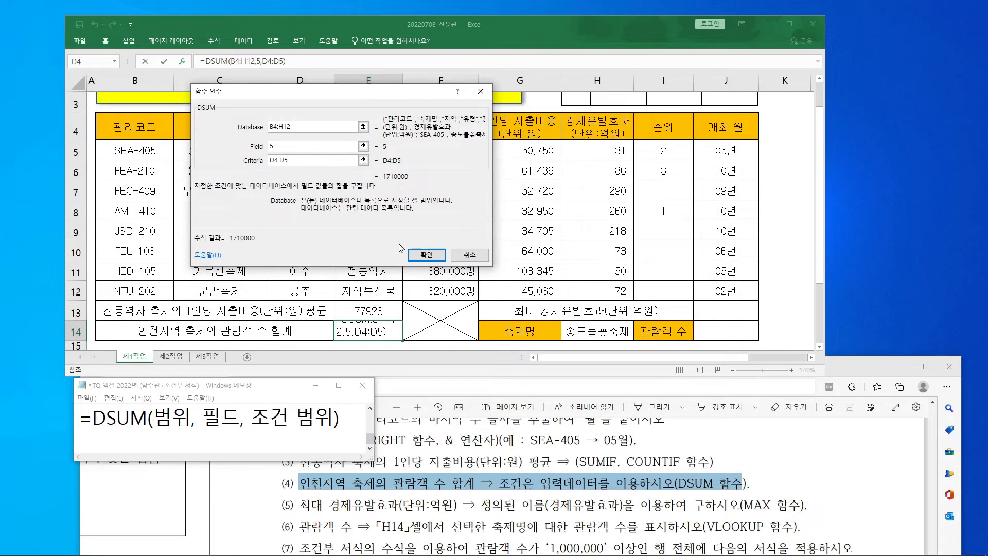
pyautogui.click(419, 254)
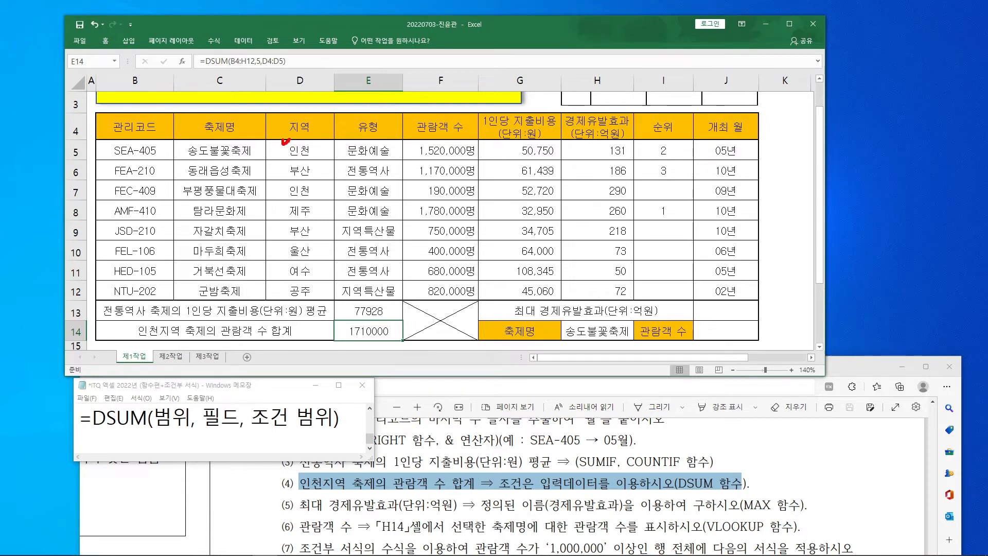
pyautogui.moveTo(271, 183)
pyautogui.mouseDown()
pyautogui.moveTo(281, 191)
pyautogui.moveTo(289, 180)
pyautogui.mouseUp()
pyautogui.moveTo(414, 140)
pyautogui.mouseDown()
pyautogui.moveTo(478, 150)
pyautogui.moveTo(413, 160)
pyautogui.moveTo(482, 193)
pyautogui.moveTo(405, 181)
pyautogui.mouseUp()
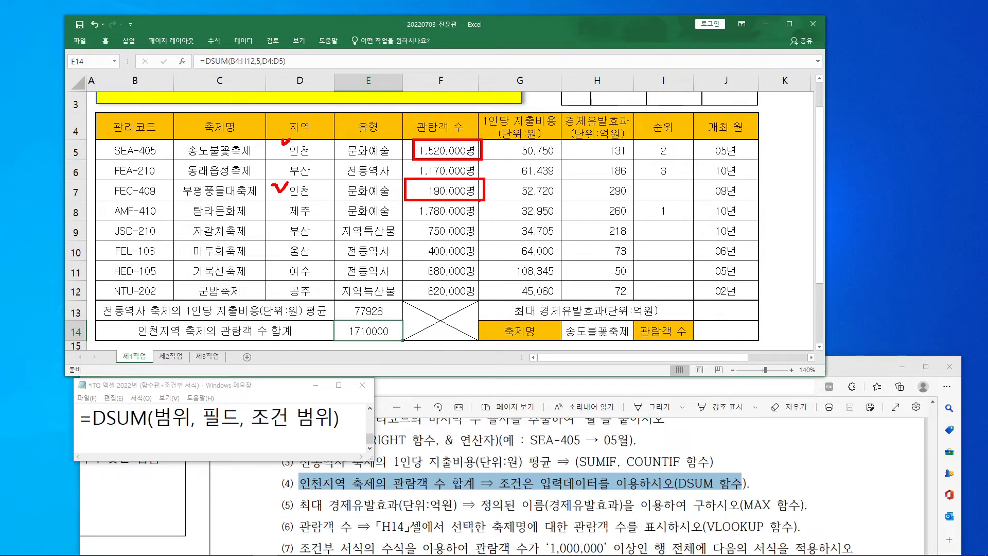
pyautogui.moveTo(333, 319)
pyautogui.mouseDown()
pyautogui.moveTo(399, 333)
pyautogui.moveTo(334, 321)
pyautogui.mouseUp()
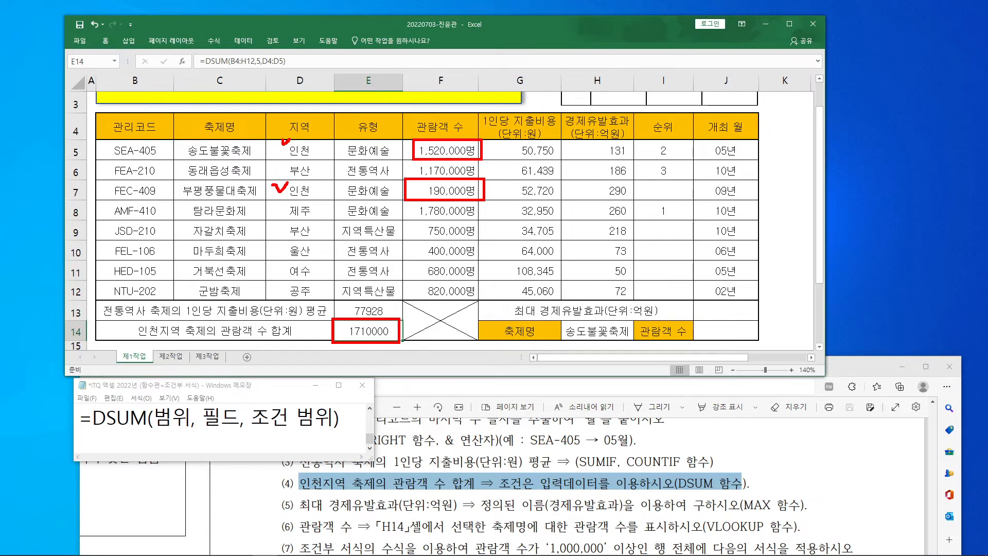
pyautogui.moveTo(408, 130); pyautogui.dragTo(432, 142)
pyautogui.moveTo(708, 495)
pyautogui.mouseDown()
pyautogui.moveTo(692, 459)
pyautogui.moveTo(712, 495)
pyautogui.mouseUp()
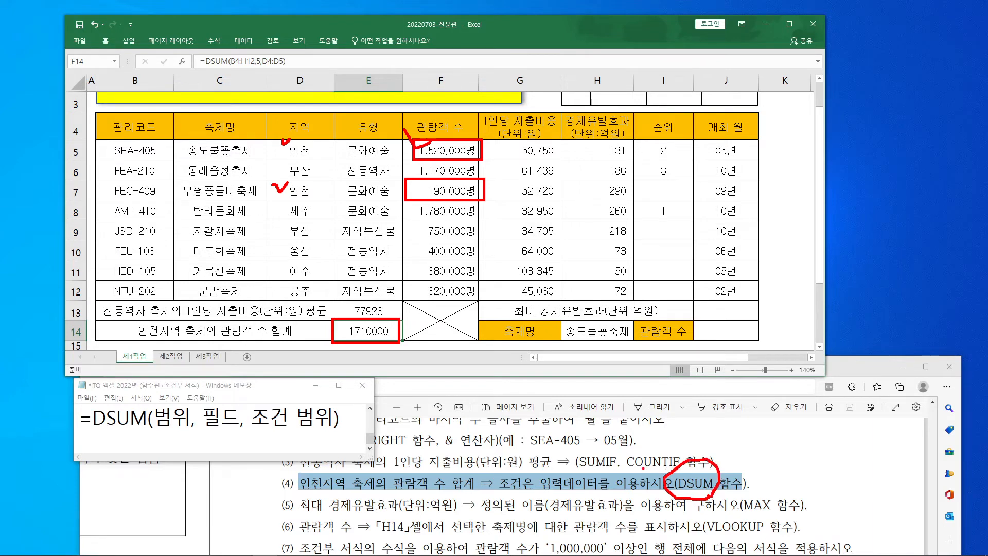
pyautogui.press('Escape')
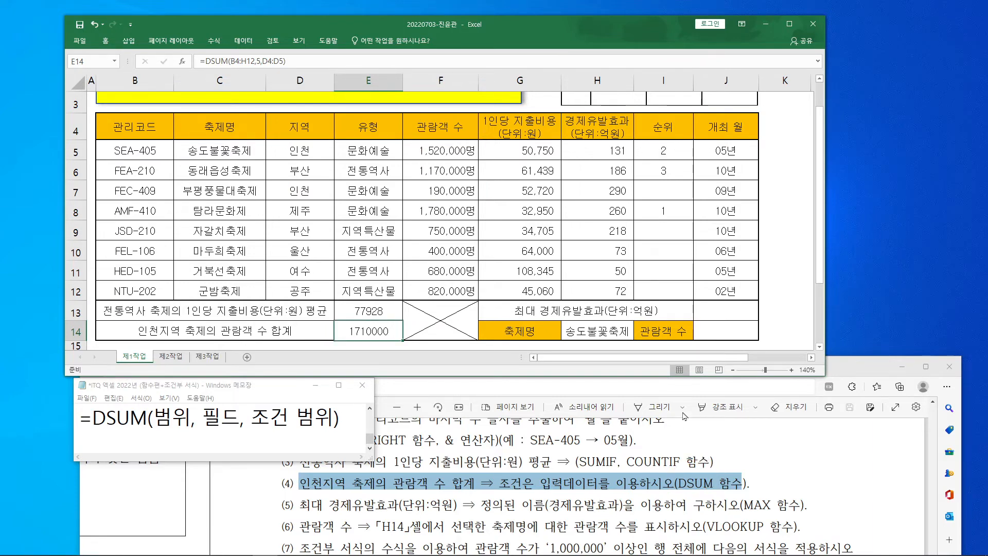
# - Highlight exam question (5) in the PDF and start a MAX formula in cell J13
pyautogui.click(732, 310)
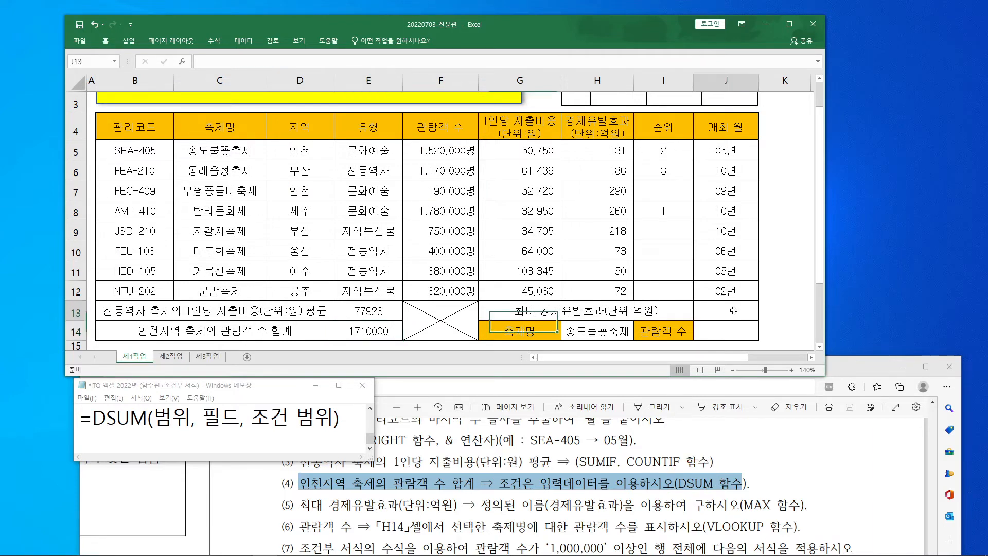
pyautogui.click(310, 505)
pyautogui.moveTo(310, 505); pyautogui.dragTo(780, 513)
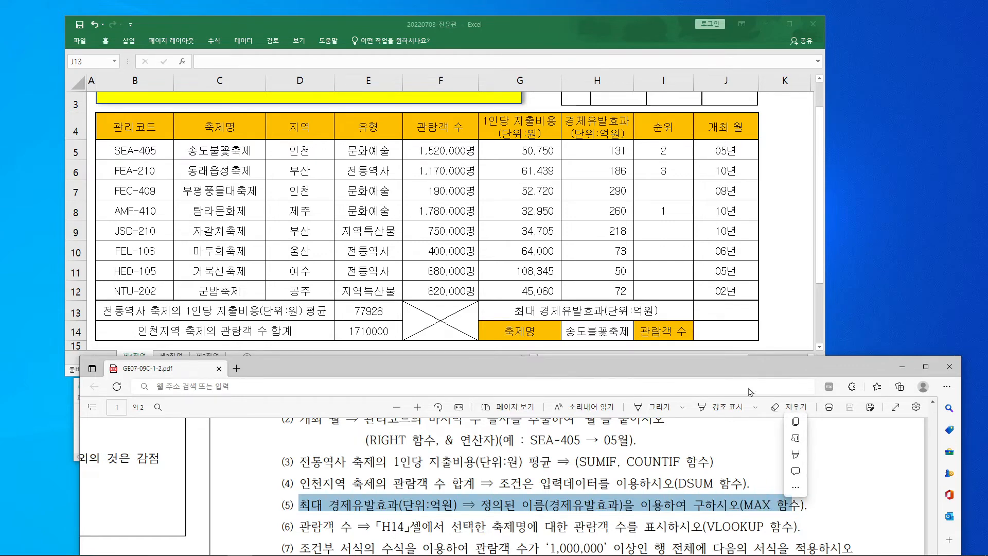
pyautogui.click(732, 313)
pyautogui.click(212, 60)
pyautogui.write('=')
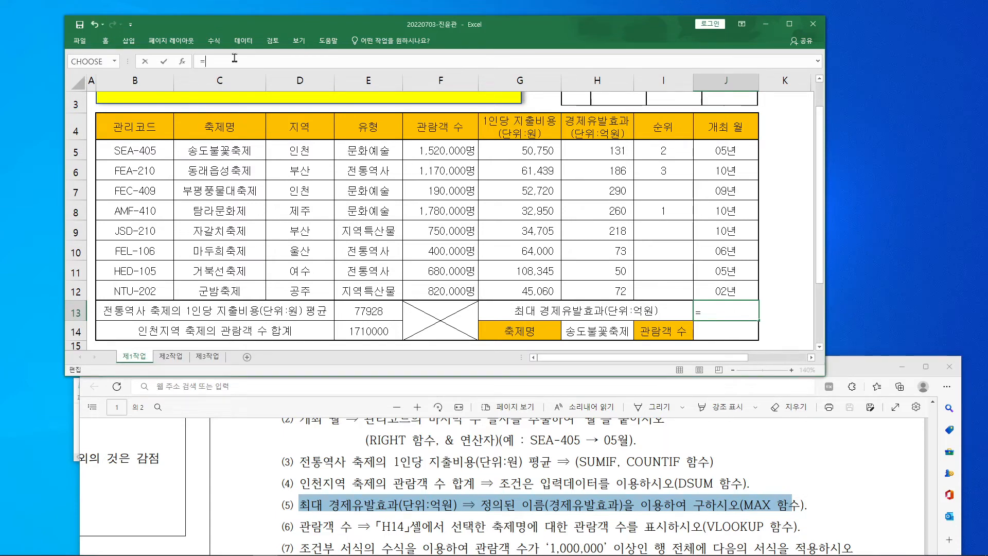
pyautogui.write('m')
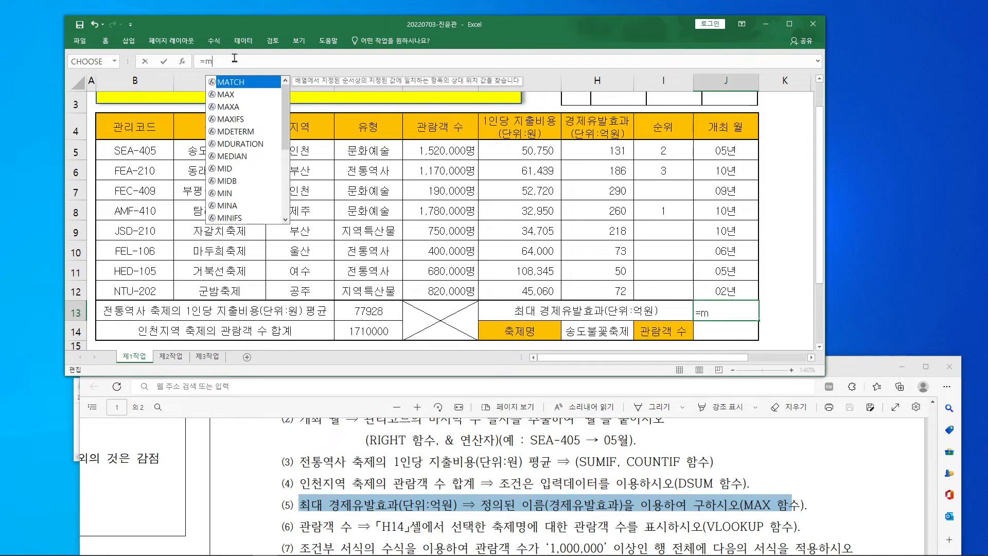
pyautogui.write('ax')
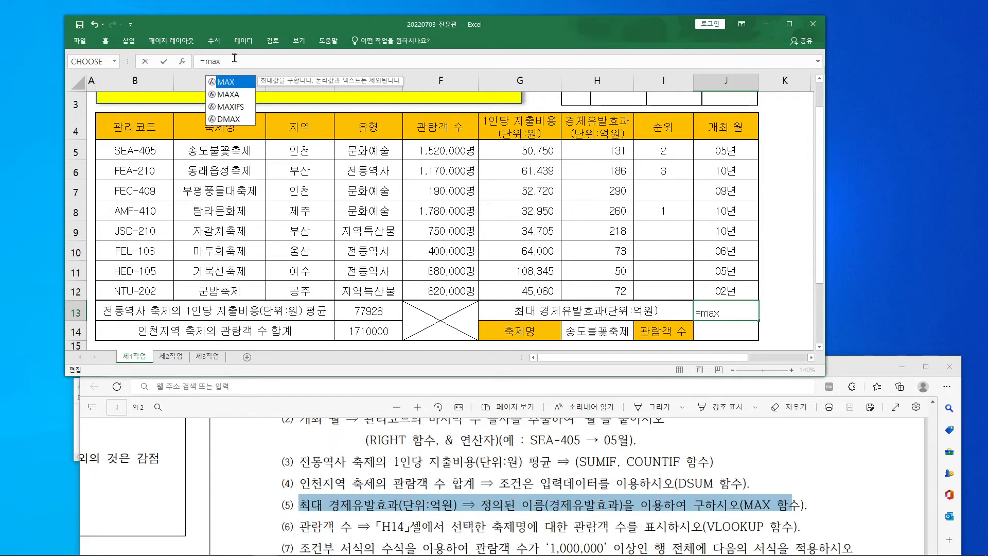
pyautogui.write('(')
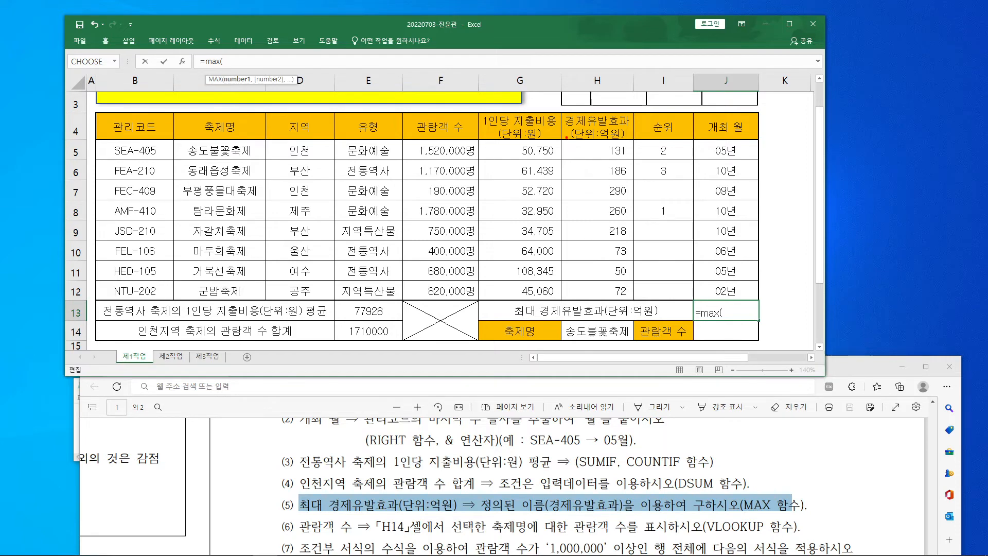
pyautogui.moveTo(561, 141); pyautogui.dragTo(633, 298)
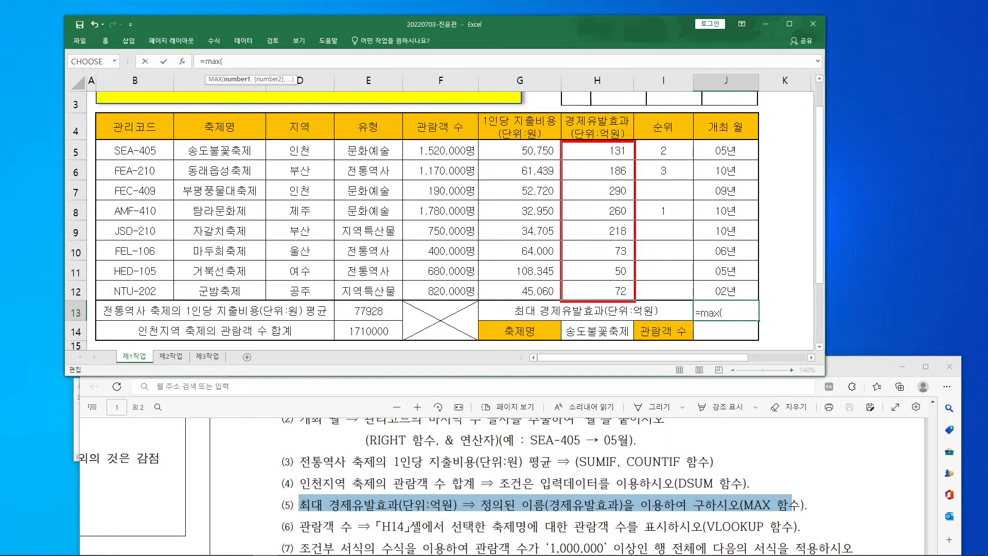
pyautogui.moveTo(324, 510)
pyautogui.mouseDown()
pyautogui.moveTo(286, 508)
pyautogui.moveTo(323, 515)
pyautogui.mouseUp()
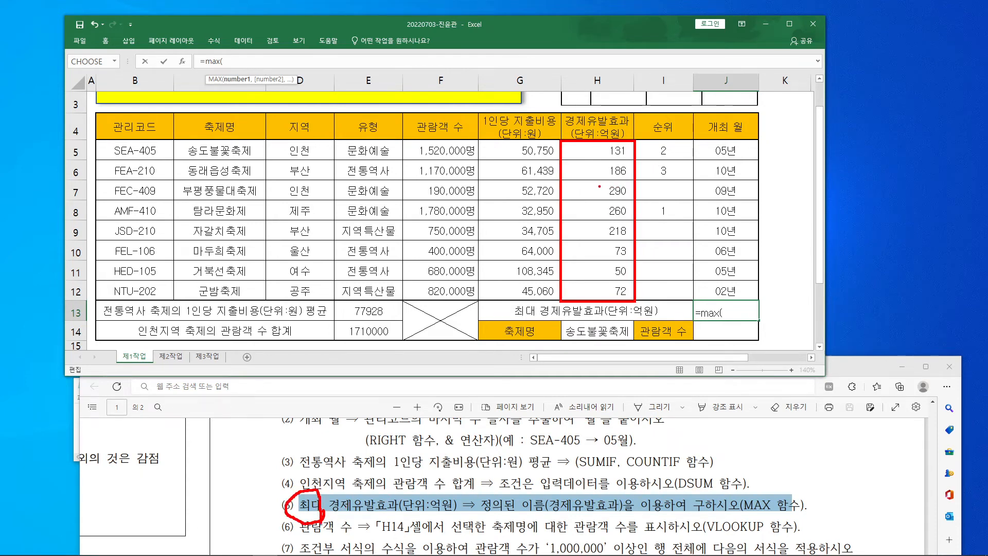
pyautogui.moveTo(590, 186); pyautogui.dragTo(610, 167)
pyautogui.moveTo(630, 199)
pyautogui.mouseDown()
pyautogui.moveTo(587, 187)
pyautogui.moveTo(679, 213)
pyautogui.moveTo(728, 316)
pyautogui.moveTo(742, 296)
pyautogui.mouseUp()
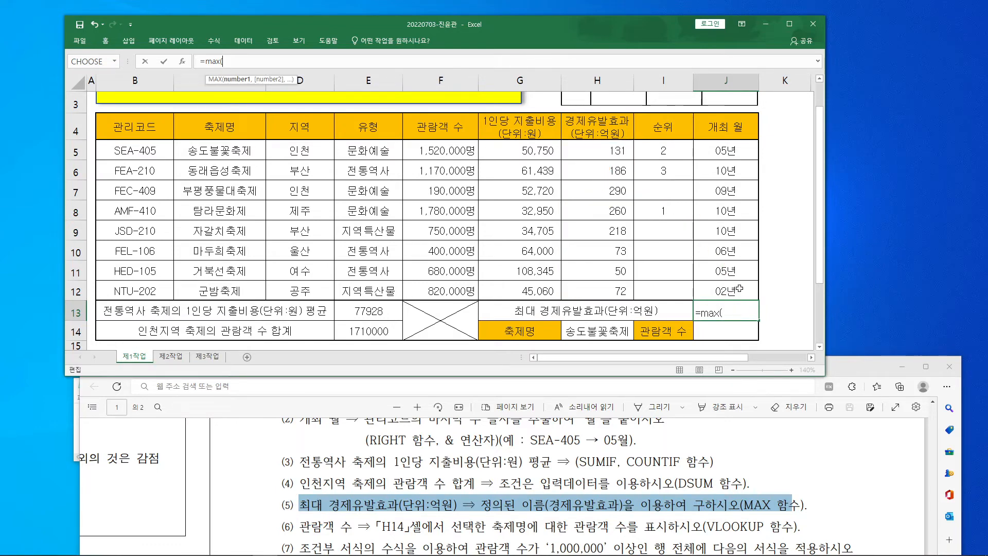
# - Set the MAX argument to H5:H12, the defined name 경제유발효과, and confirm the formula in J13
pyautogui.moveTo(618, 150); pyautogui.dragTo(620, 290)
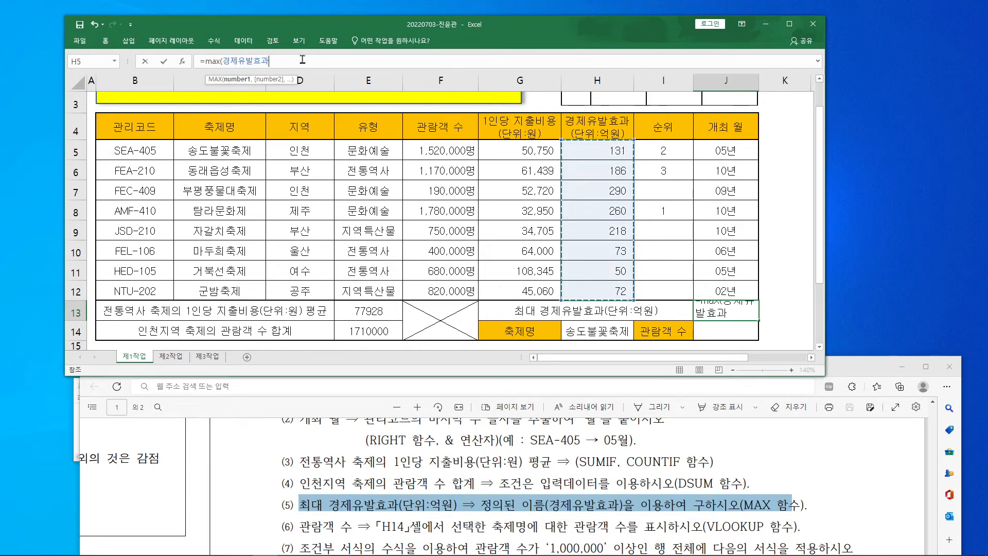
pyautogui.write(')')
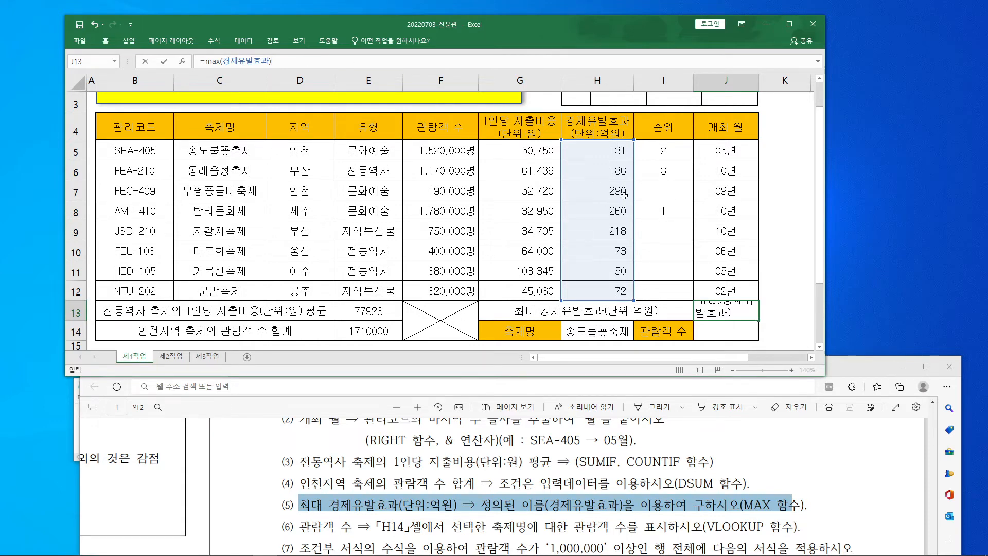
pyautogui.press('Return')
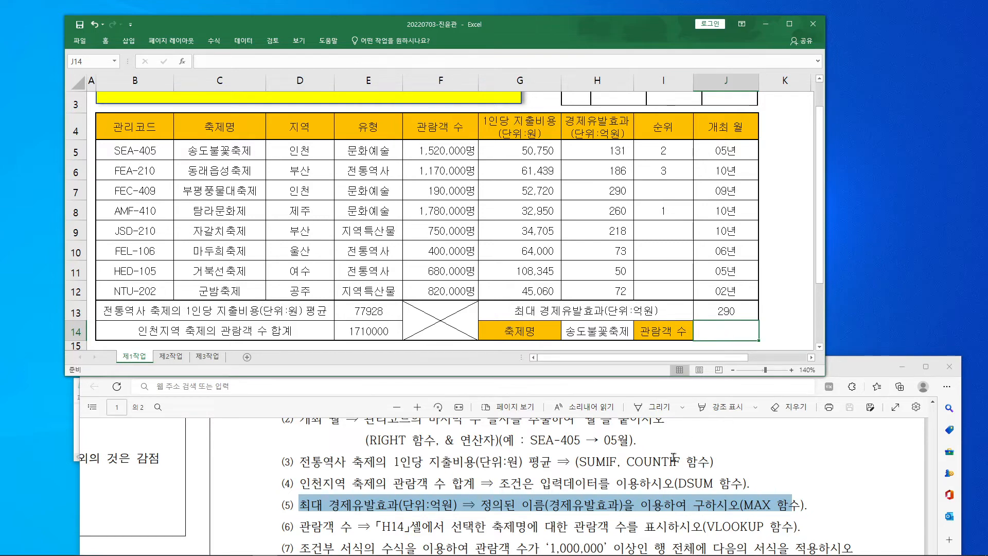
# - Highlight exam question (6) in the PDF and bring the Notepad window up over the worksheet's lower rows
pyautogui.scroll(-1, 591, 452)
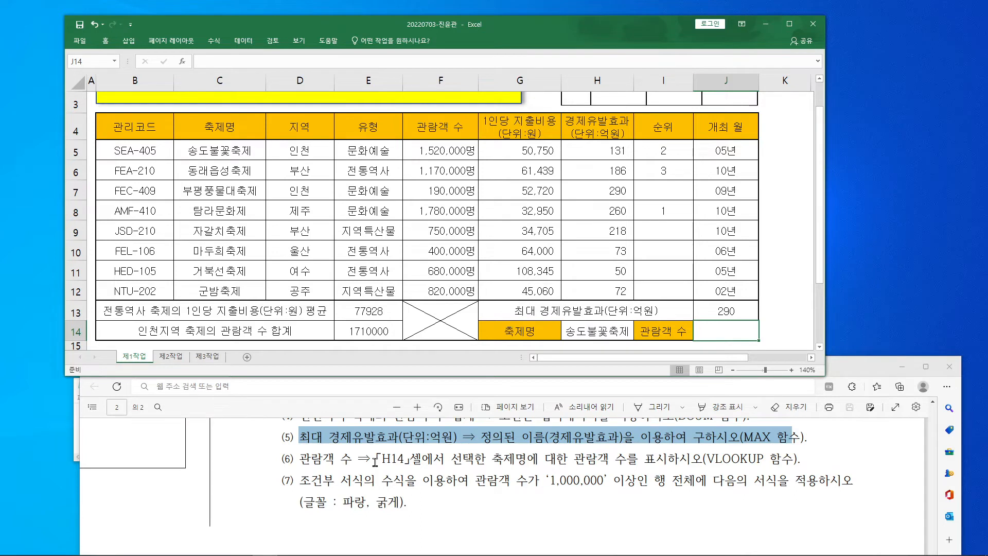
pyautogui.moveTo(299, 458); pyautogui.dragTo(767, 460)
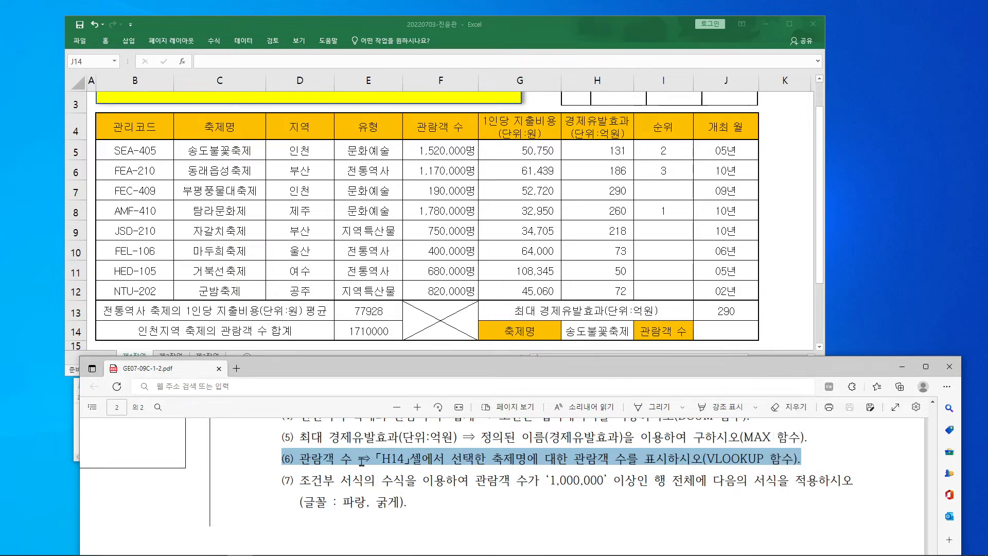
pyautogui.click(290, 545)
pyautogui.moveTo(273, 387); pyautogui.dragTo(344, 291)
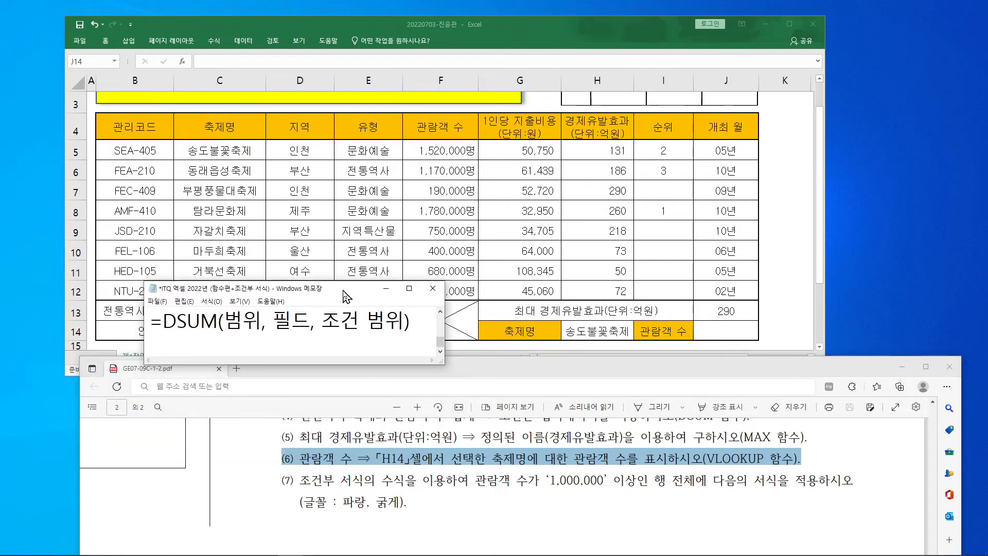
# - Write the syntax line =VLOOKUP(찾을값, 범위, 열 번호, false) on a new line in Notepad
pyautogui.press('Return')
pyautogui.write('=')
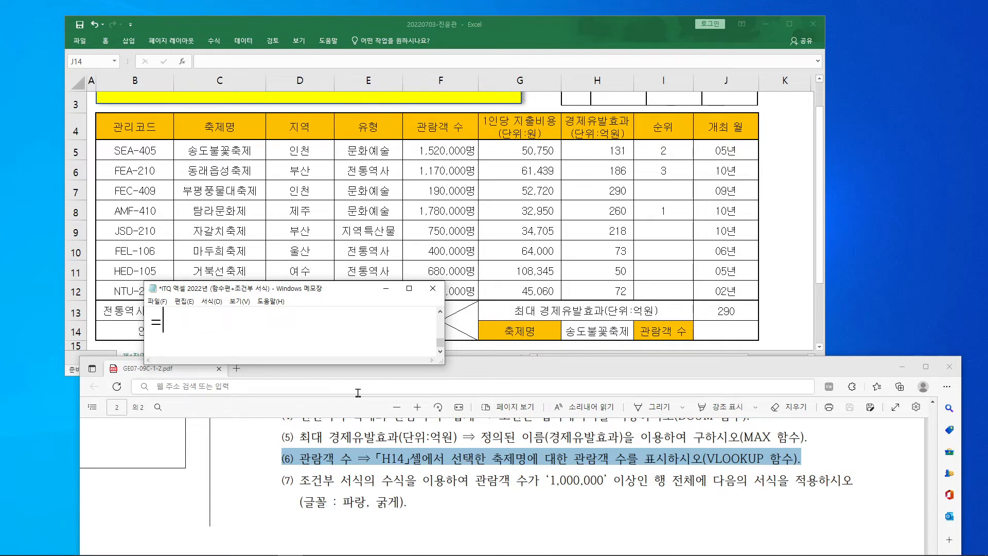
pyautogui.write('VLOOKUP')
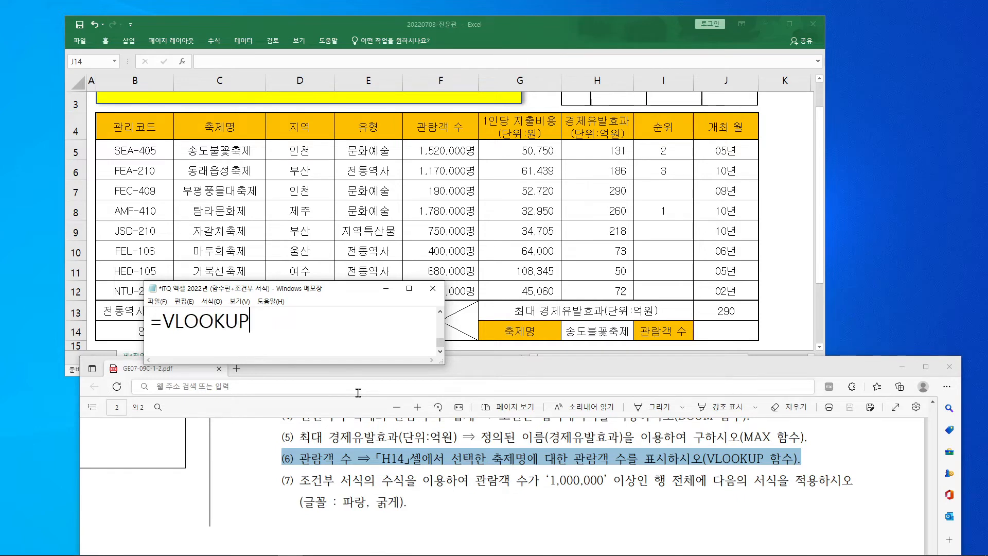
pyautogui.write('(')
pyautogui.write('CK')
pyautogui.press('BackSpace')
pyautogui.press('BackSpace')
pyautogui.write('찾')
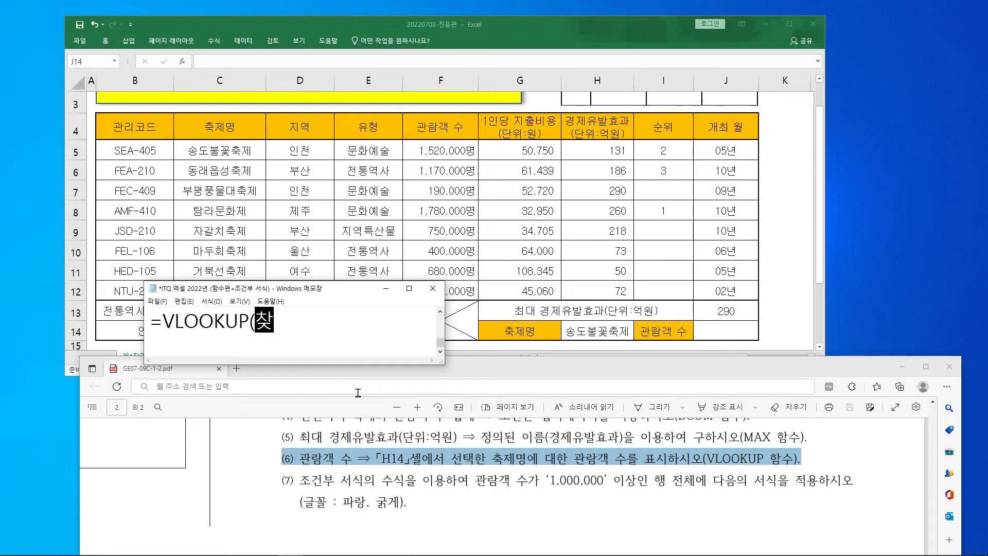
pyautogui.write('을값')
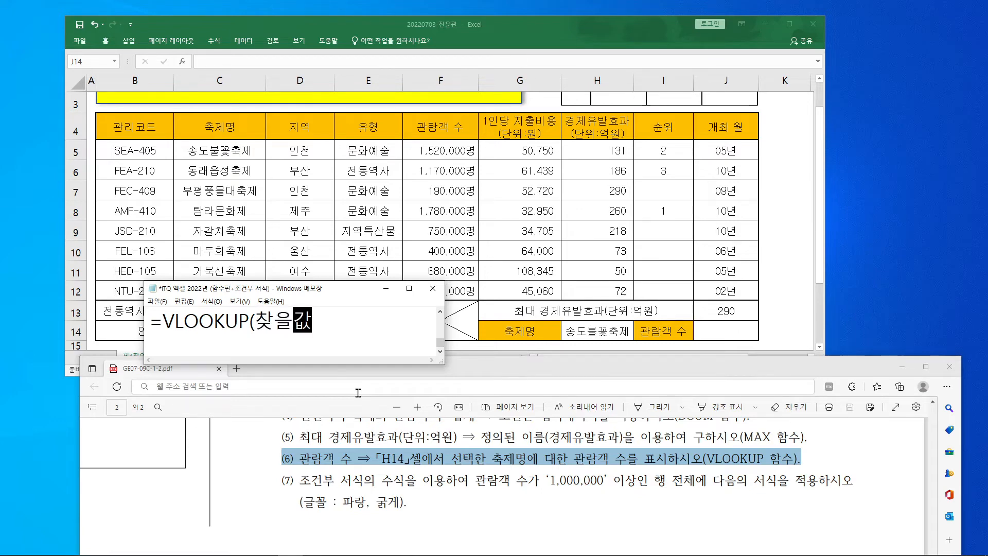
pyautogui.write(', 범위')
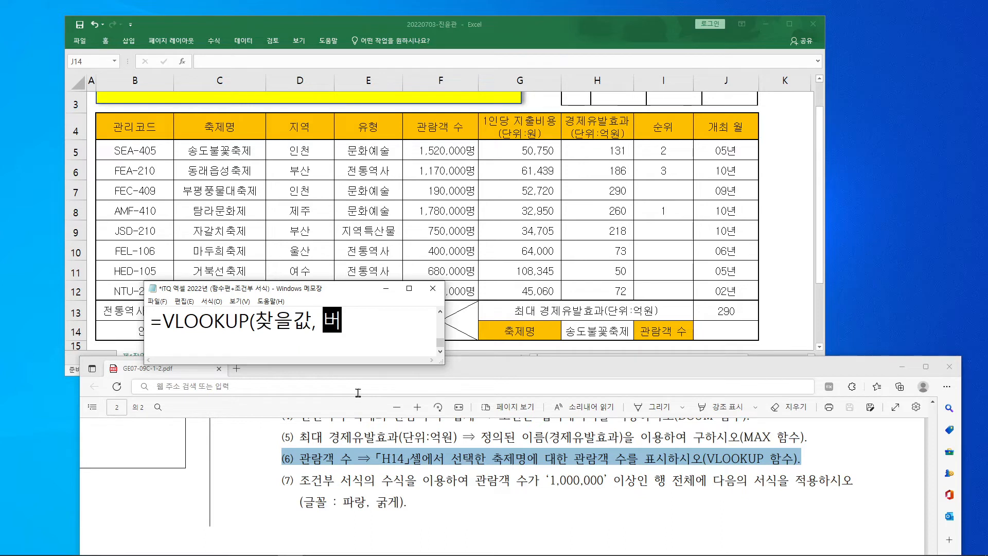
pyautogui.write(', ')
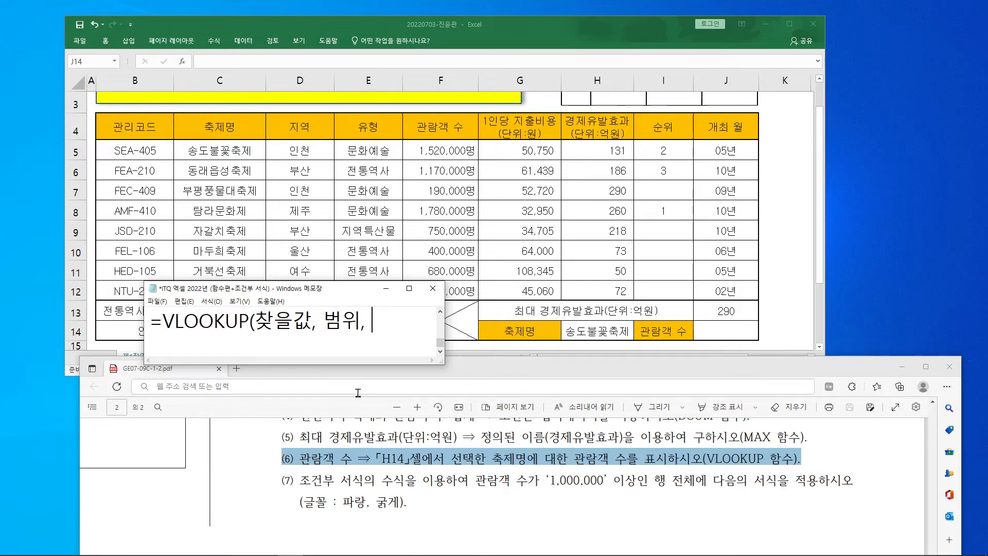
pyautogui.write('열 번호,')
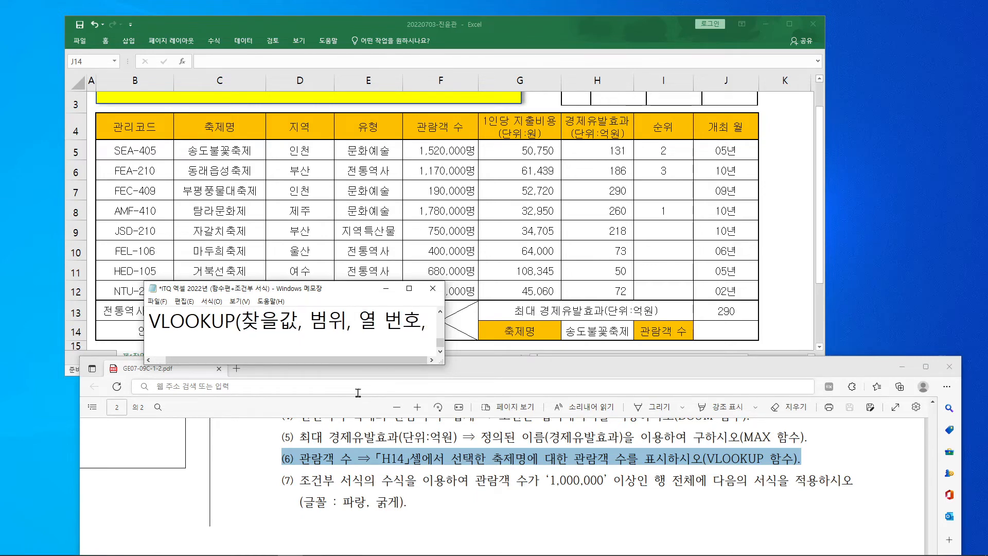
pyautogui.write(' false')
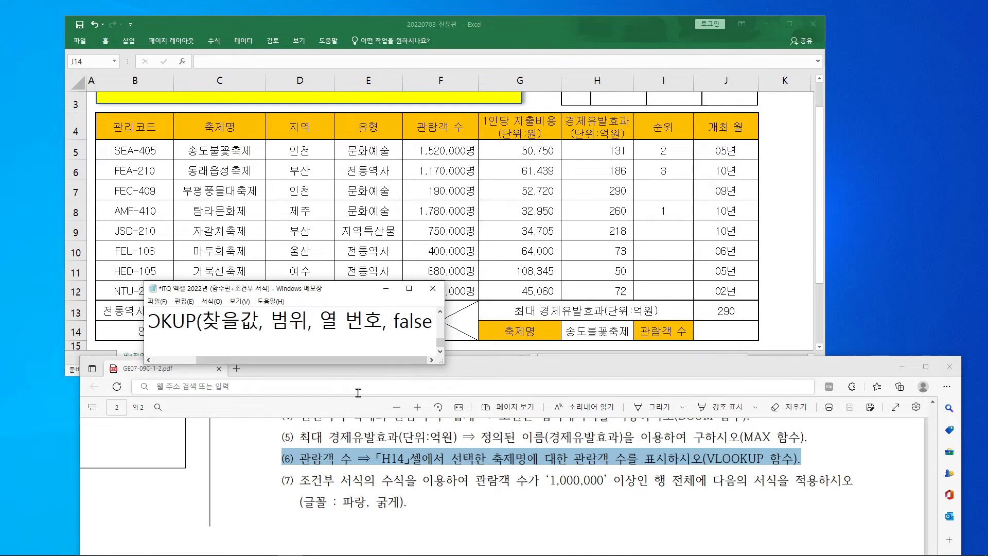
pyautogui.write(')')
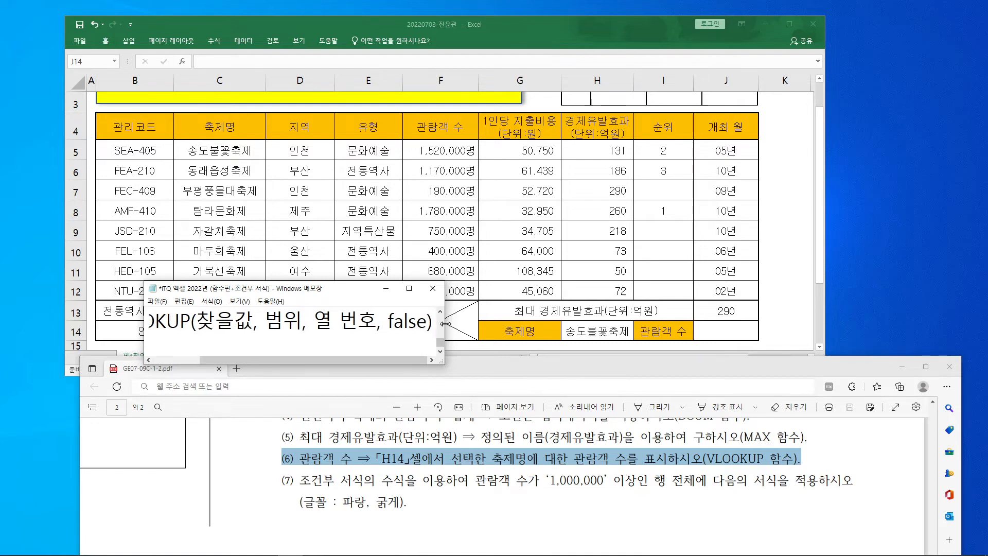
# - Widen the Notepad window to fit the whole VLOOKUP line and move it clear of the table and exam question (6)
pyautogui.moveTo(444, 326); pyautogui.dragTo(523, 340)
pyautogui.moveTo(371, 292); pyautogui.dragTo(285, 366)
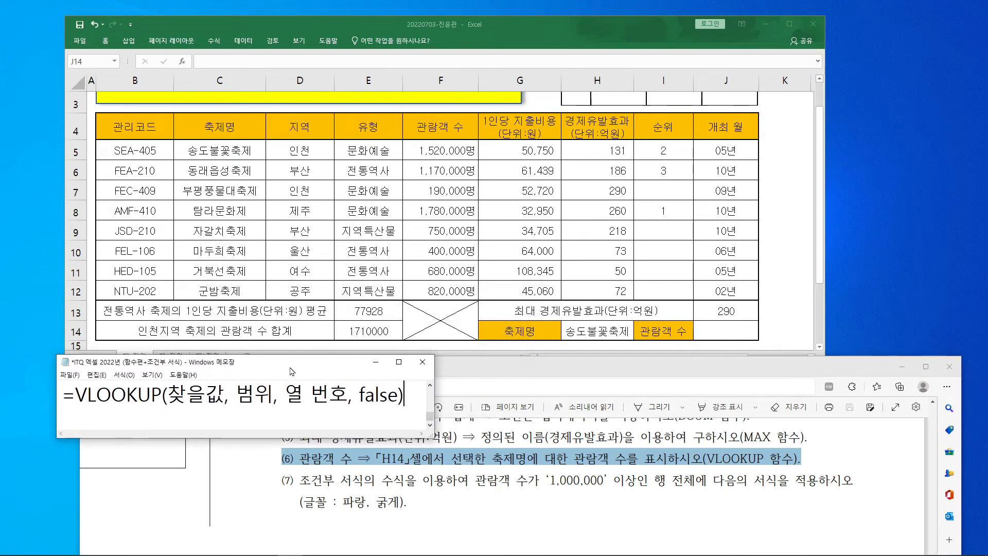
pyautogui.click(730, 329)
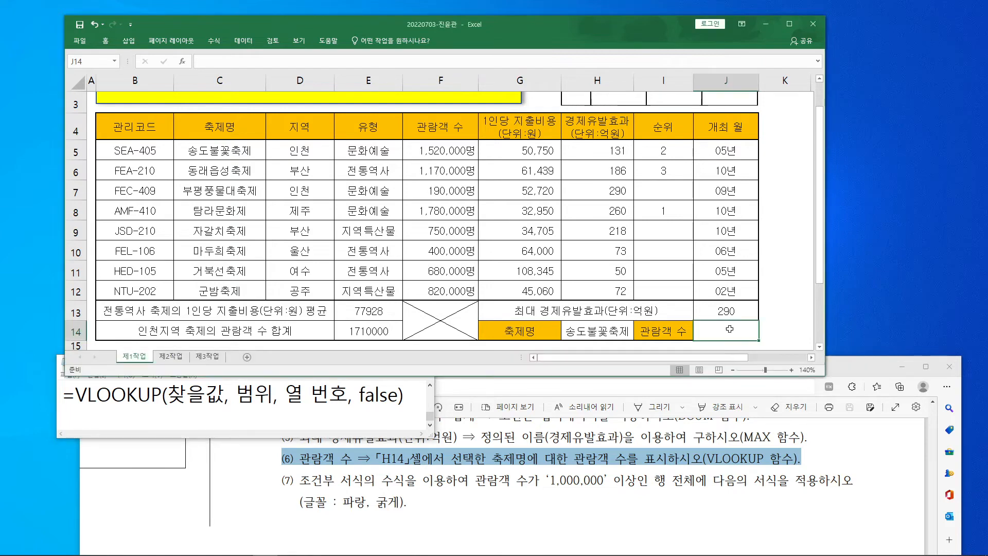
pyautogui.click(139, 399)
pyautogui.moveTo(180, 367); pyautogui.dragTo(136, 374)
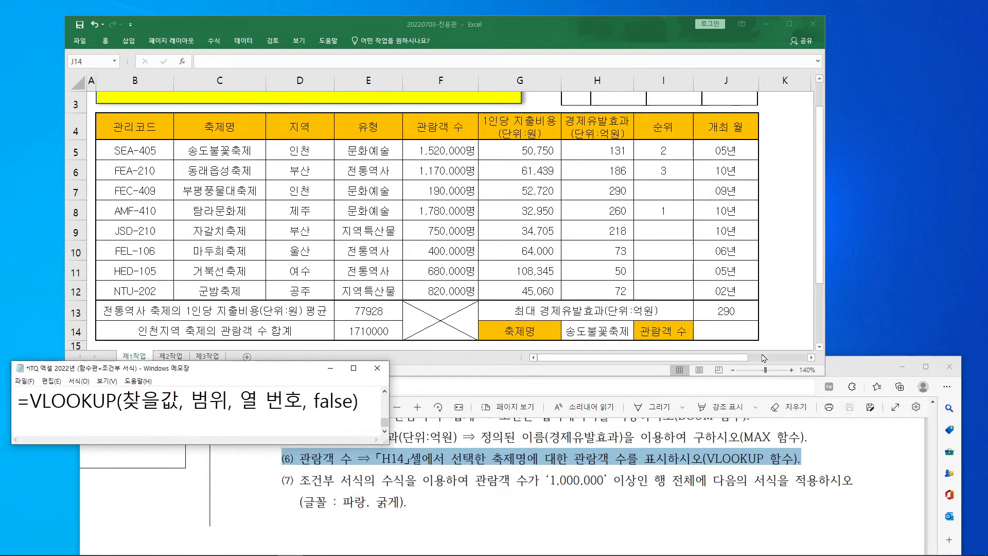
# - Start a VLOOKUP formula in cell J14, open its function arguments and move the dialog beside the table
pyautogui.click(737, 332)
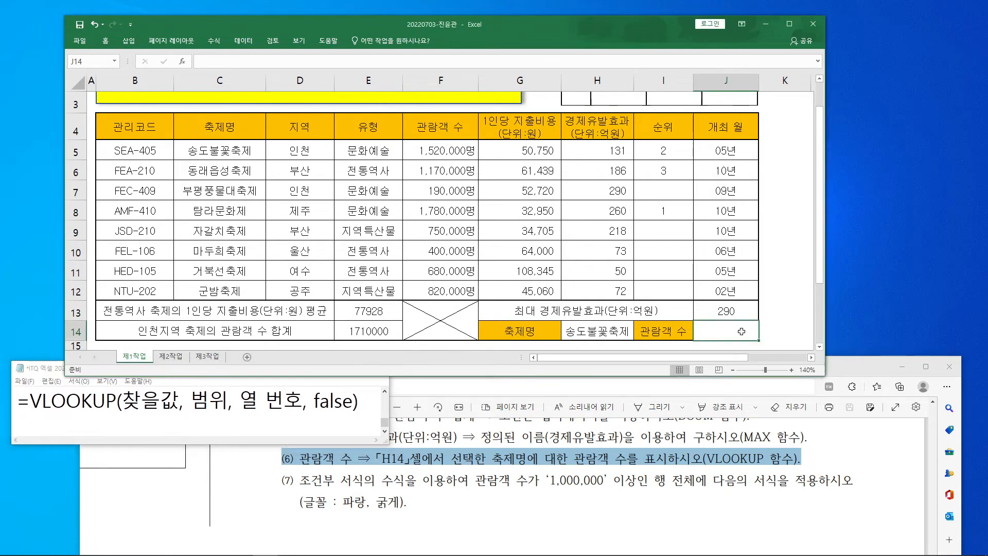
pyautogui.click(211, 65)
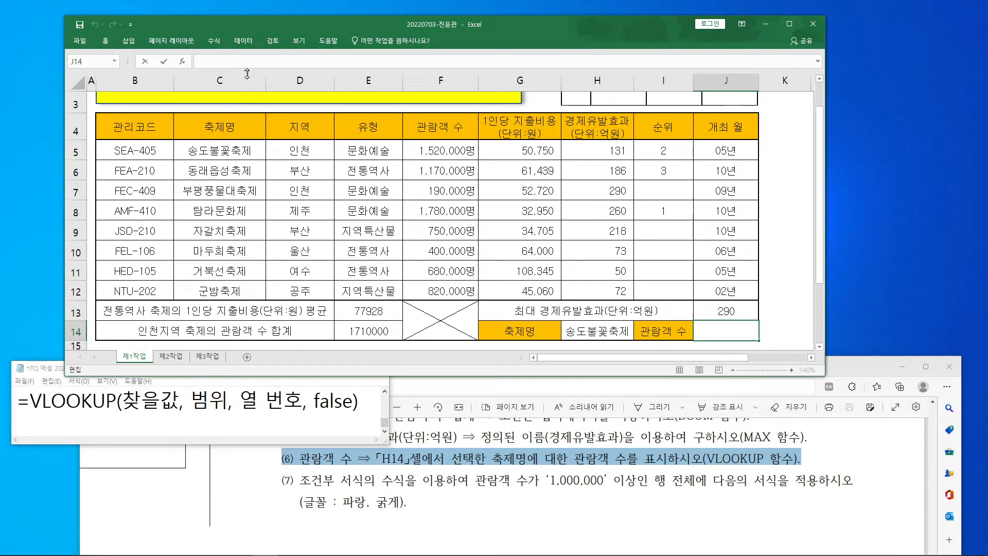
pyautogui.write('=vl')
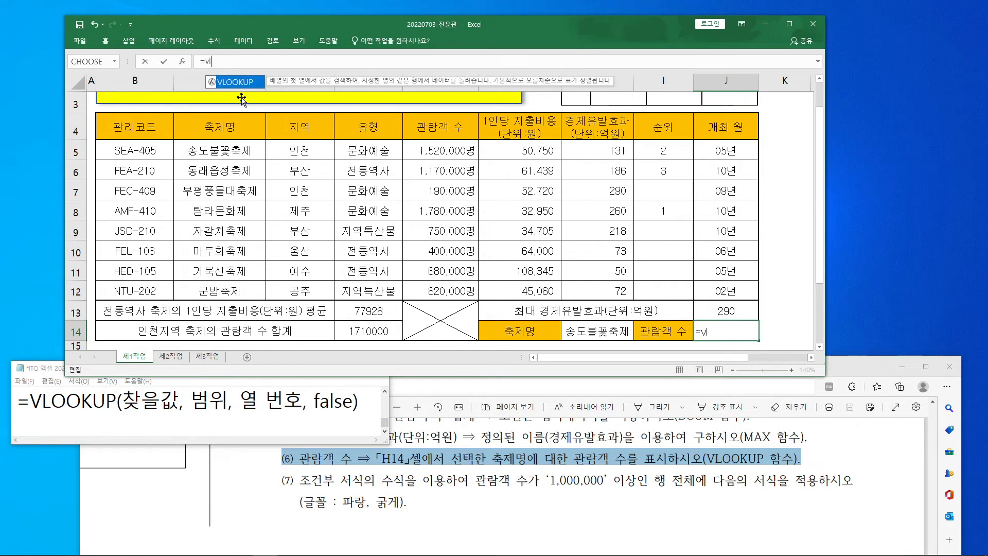
pyautogui.doubleClick(236, 83)
pyautogui.click(183, 61)
pyautogui.moveTo(291, 95); pyautogui.dragTo(787, 141)
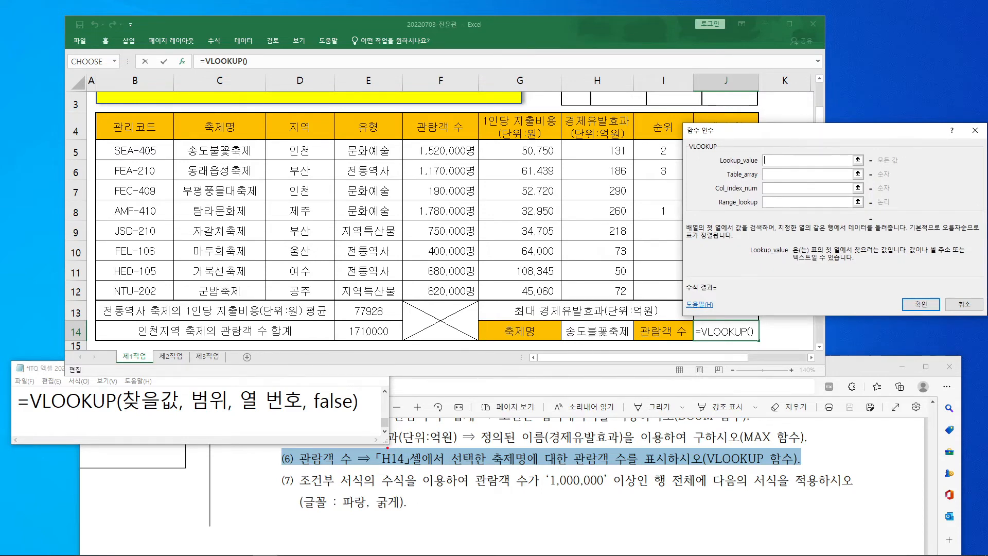
pyautogui.moveTo(378, 448); pyautogui.dragTo(475, 472)
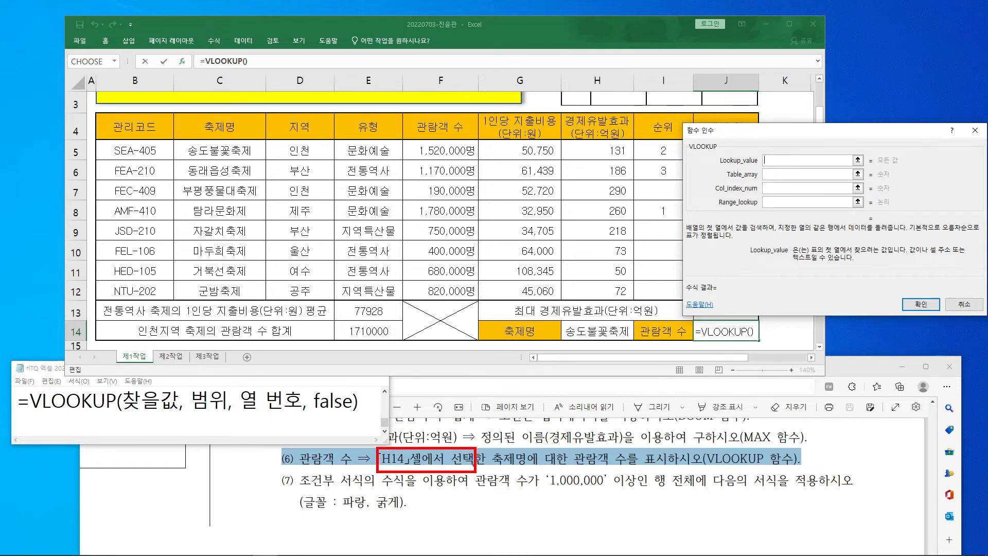
pyautogui.moveTo(602, 345)
pyautogui.mouseDown()
pyautogui.moveTo(586, 318)
pyautogui.moveTo(616, 314)
pyautogui.moveTo(599, 343)
pyautogui.mouseUp()
pyautogui.moveTo(763, 153)
pyautogui.mouseDown()
pyautogui.moveTo(764, 163)
pyautogui.moveTo(783, 150)
pyautogui.mouseUp()
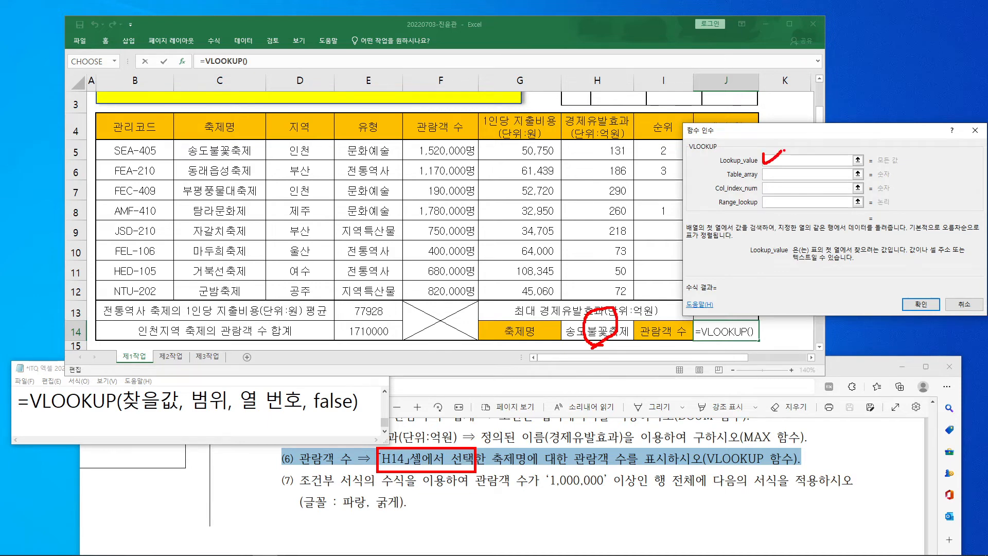
pyautogui.press('Escape')
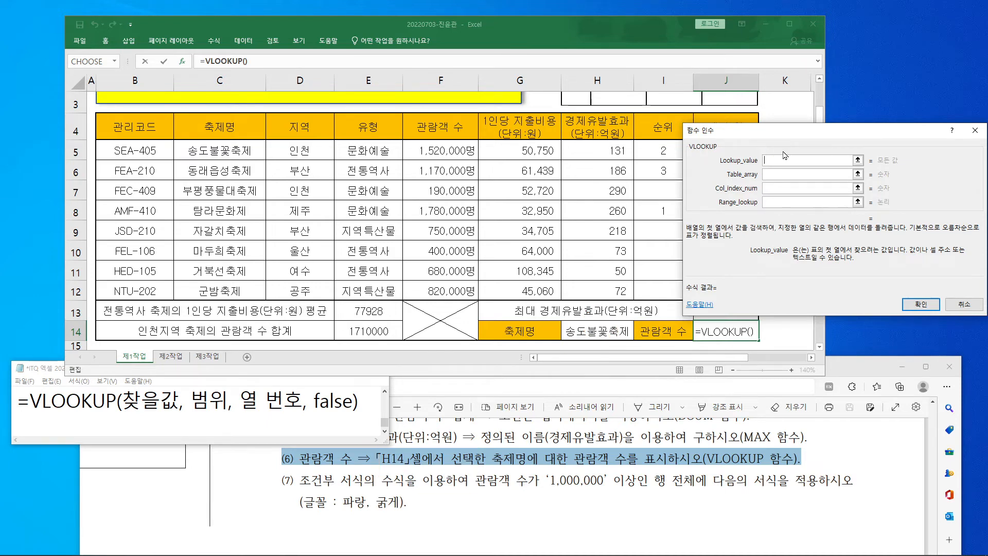
# - Use cell H14 as the VLOOKUP lookup value and make the table range the active argument
pyautogui.click(615, 332)
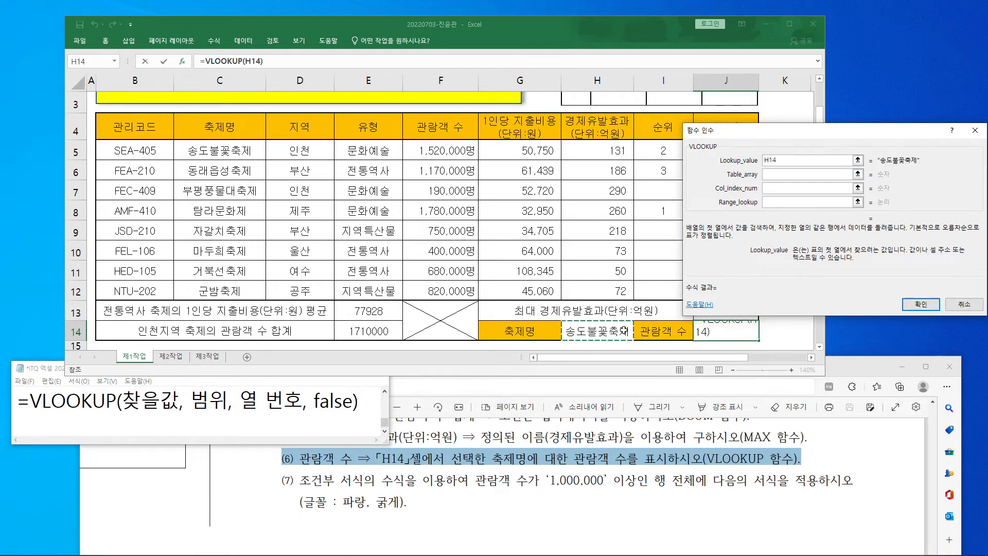
pyautogui.click(770, 177)
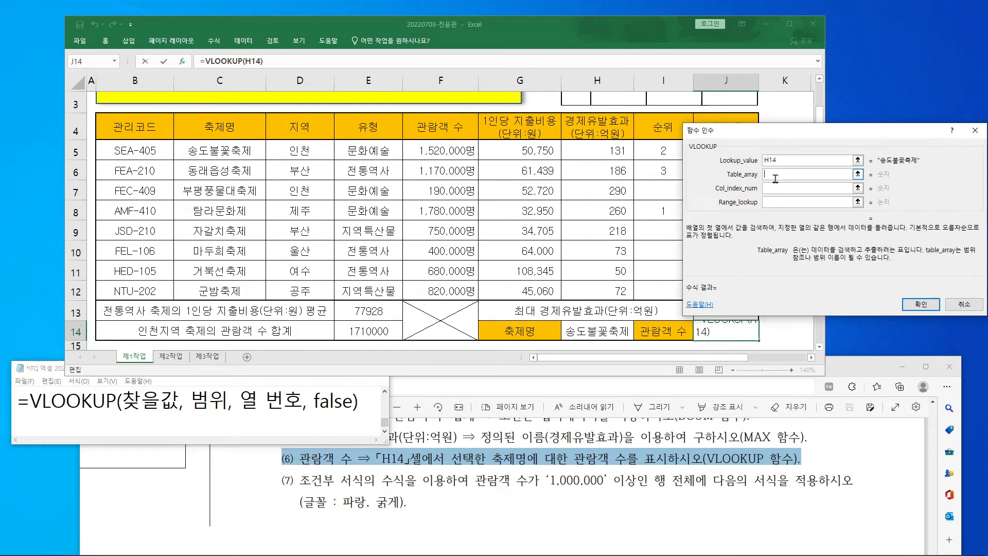
pyautogui.click(774, 178)
pyautogui.moveTo(609, 336)
pyautogui.mouseDown()
pyautogui.moveTo(577, 325)
pyautogui.moveTo(611, 334)
pyautogui.mouseUp()
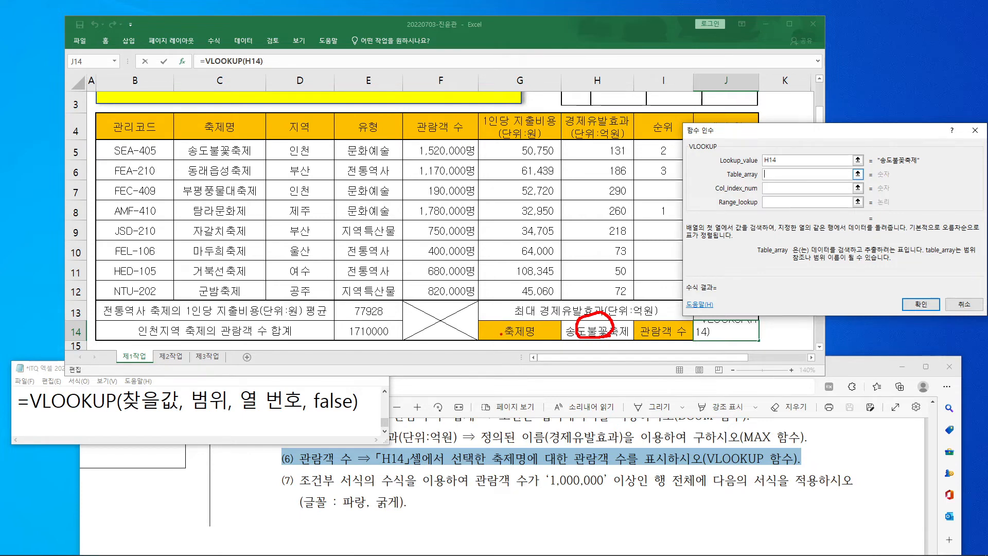
pyautogui.moveTo(501, 321); pyautogui.dragTo(537, 310)
pyautogui.moveTo(228, 114); pyautogui.dragTo(251, 109)
pyautogui.moveTo(190, 153)
pyautogui.mouseDown()
pyautogui.moveTo(185, 142)
pyautogui.moveTo(199, 145)
pyautogui.moveTo(198, 156)
pyautogui.mouseUp()
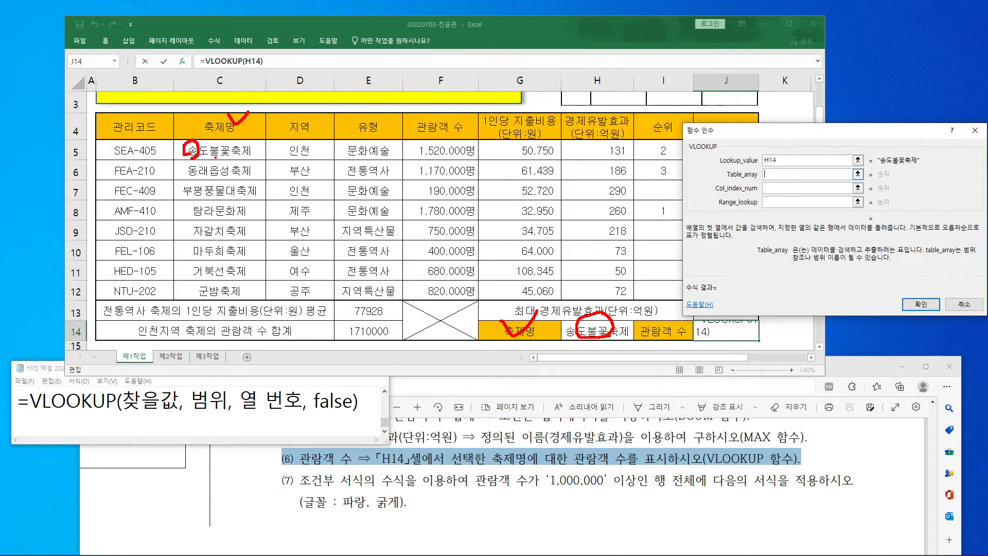
pyautogui.moveTo(175, 142)
pyautogui.mouseDown()
pyautogui.moveTo(368, 246)
pyautogui.moveTo(636, 301)
pyautogui.mouseUp()
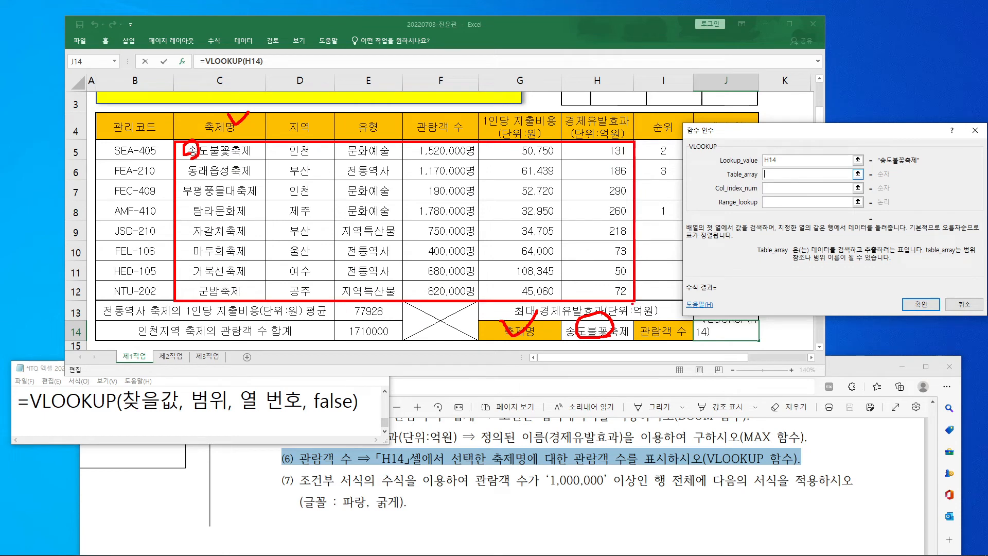
pyautogui.moveTo(156, 142); pyautogui.dragTo(114, 219)
pyautogui.moveTo(120, 143); pyautogui.dragTo(153, 240)
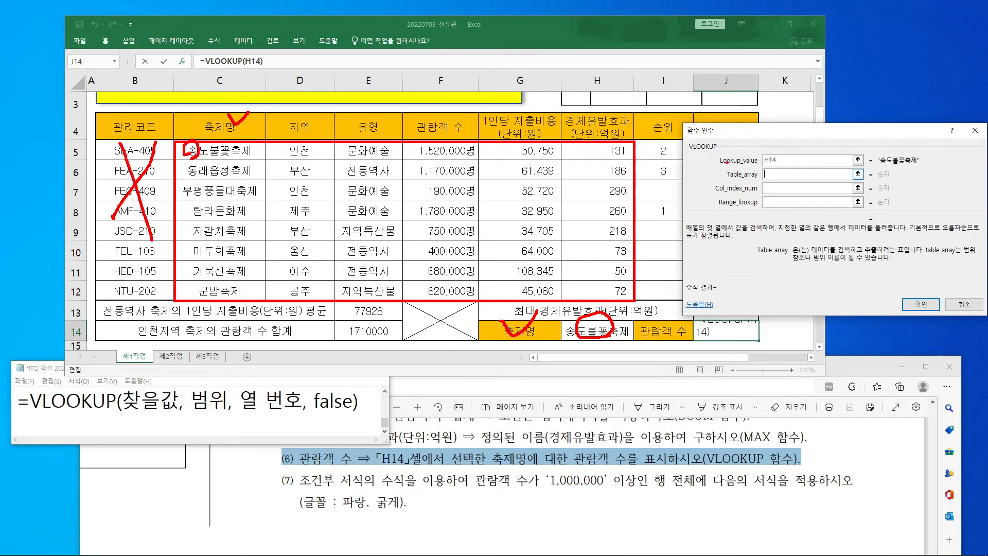
pyautogui.moveTo(787, 166)
pyautogui.mouseDown()
pyautogui.moveTo(760, 152)
pyautogui.moveTo(787, 164)
pyautogui.mouseUp()
pyautogui.moveTo(586, 297)
pyautogui.mouseDown()
pyautogui.moveTo(589, 311)
pyautogui.moveTo(620, 313)
pyautogui.mouseUp()
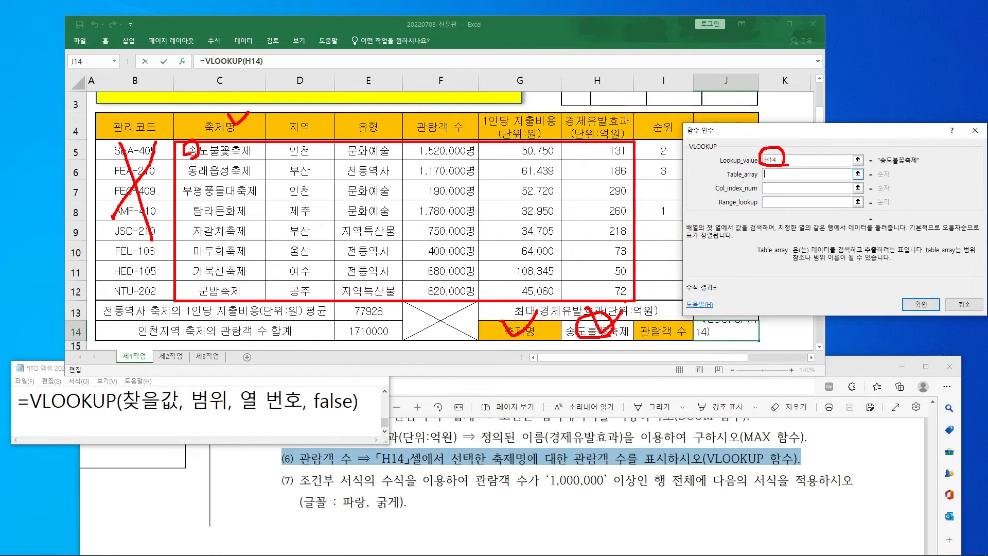
pyautogui.moveTo(230, 149)
pyautogui.mouseDown()
pyautogui.moveTo(221, 154)
pyautogui.moveTo(234, 163)
pyautogui.mouseUp()
pyautogui.moveTo(622, 244)
pyautogui.mouseDown()
pyautogui.moveTo(622, 267)
pyautogui.moveTo(593, 291)
pyautogui.moveTo(576, 289)
pyautogui.moveTo(584, 277)
pyautogui.moveTo(598, 298)
pyautogui.mouseUp()
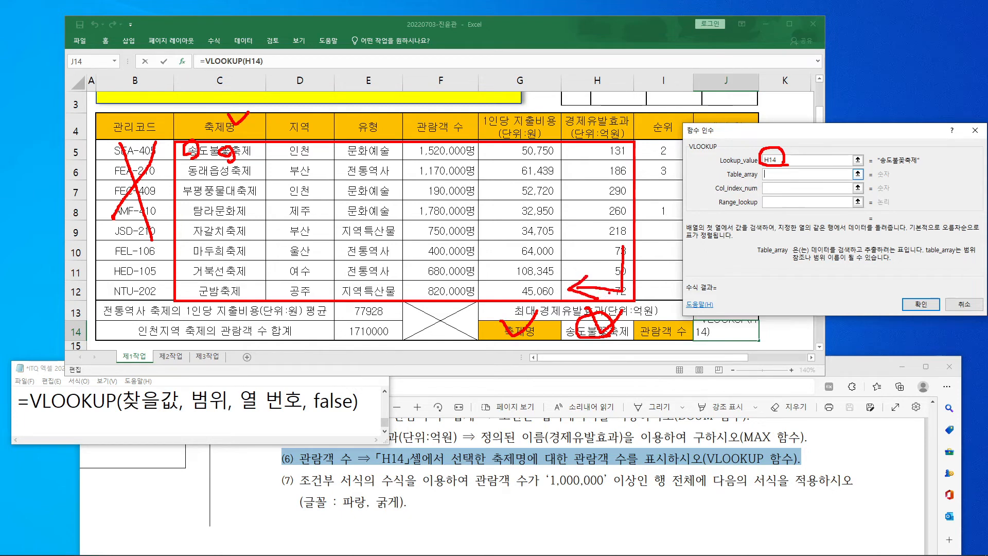
pyautogui.moveTo(218, 410)
pyautogui.mouseDown()
pyautogui.moveTo(192, 404)
pyautogui.moveTo(233, 421)
pyautogui.mouseUp()
pyautogui.press('Escape')
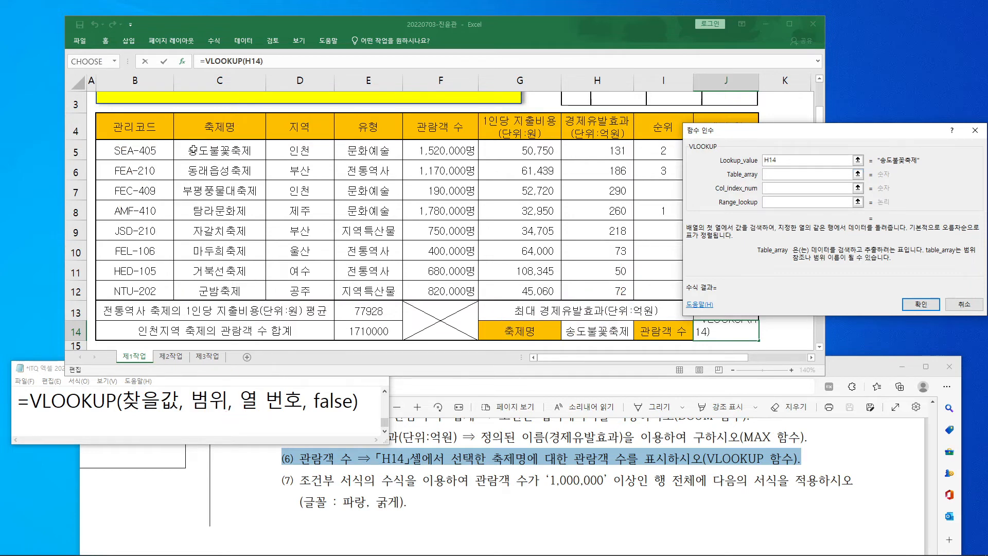
# - Set the VLOOKUP table range to C5:H12 and make the column index the active argument
pyautogui.moveTo(193, 151); pyautogui.dragTo(587, 286)
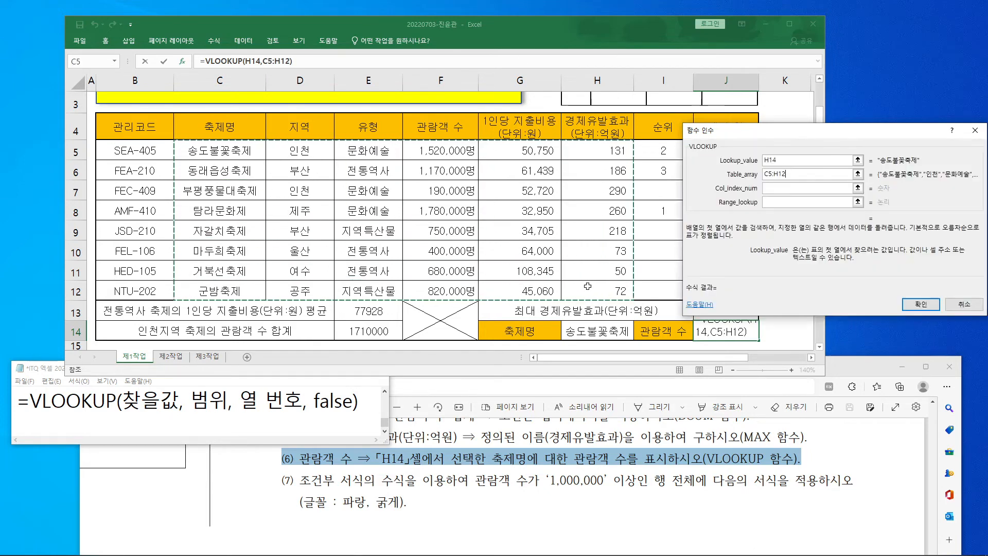
pyautogui.click(784, 189)
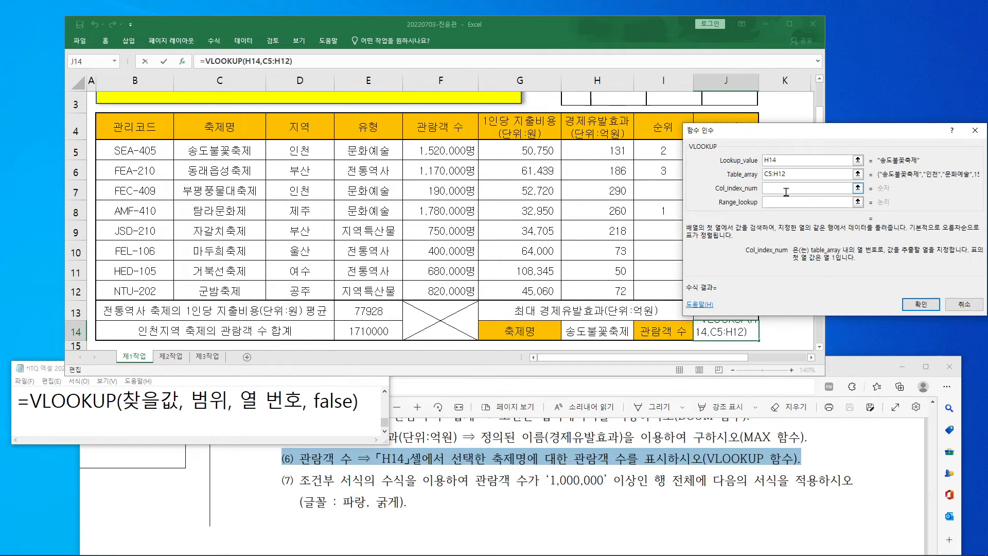
pyautogui.hotkey('ctrl', '2')
pyautogui.moveTo(170, 140)
pyautogui.mouseDown()
pyautogui.moveTo(260, 182)
pyautogui.moveTo(617, 278)
pyautogui.moveTo(633, 298)
pyautogui.mouseUp()
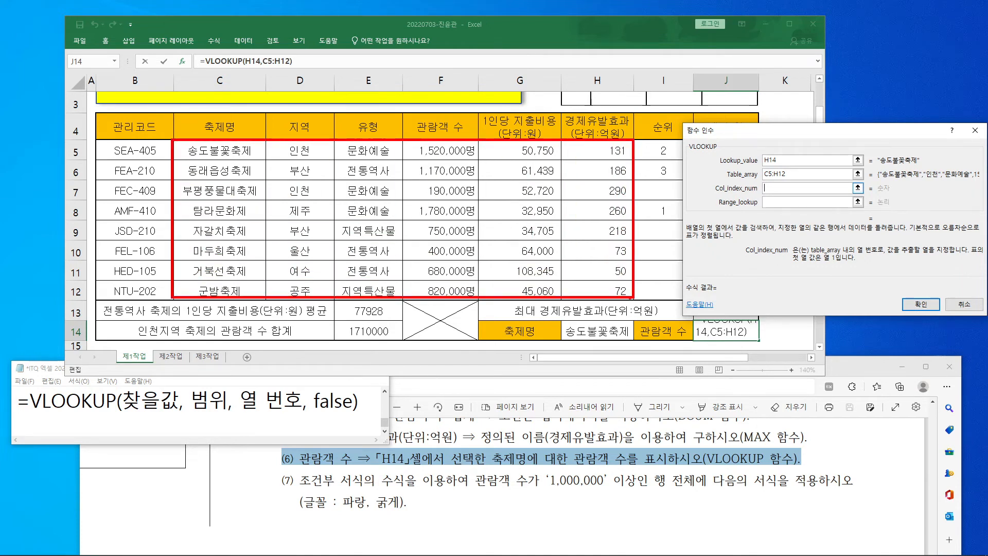
pyautogui.moveTo(611, 466)
pyautogui.mouseDown()
pyautogui.moveTo(605, 474)
pyautogui.moveTo(601, 437)
pyautogui.moveTo(610, 468)
pyautogui.mouseUp()
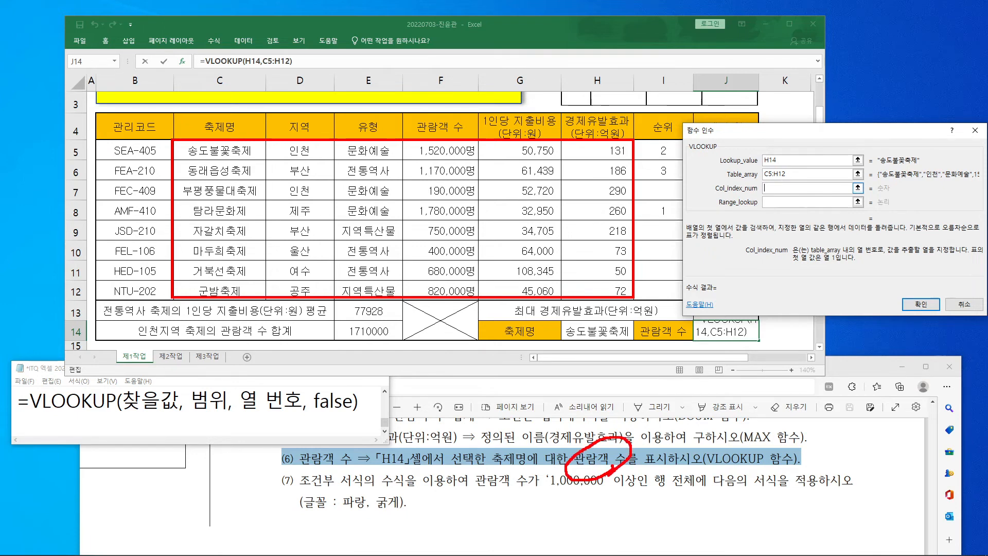
pyautogui.moveTo(434, 108)
pyautogui.mouseDown()
pyautogui.moveTo(443, 135)
pyautogui.moveTo(470, 93)
pyautogui.mouseUp()
pyautogui.moveTo(219, 151); pyautogui.dragTo(227, 282)
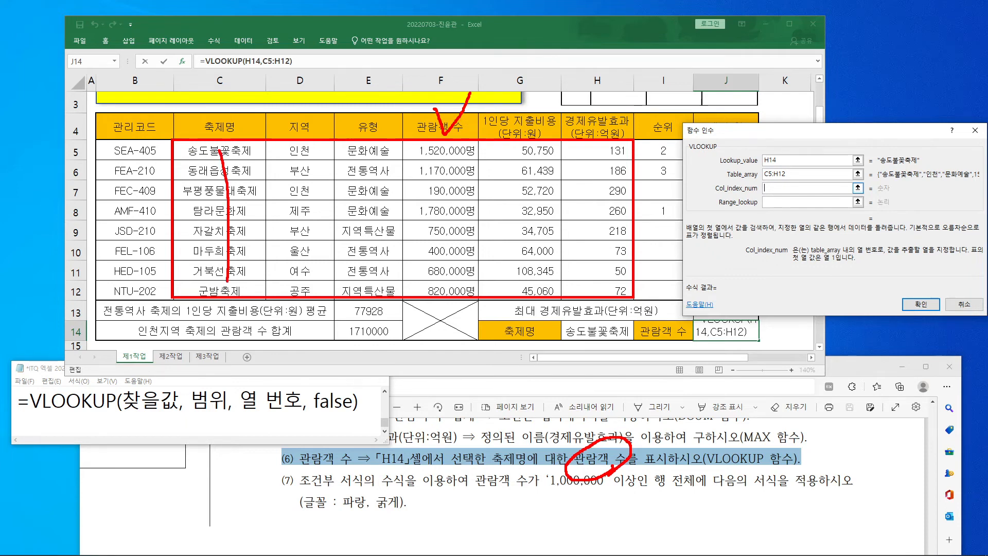
pyautogui.moveTo(295, 266)
pyautogui.mouseDown()
pyautogui.moveTo(312, 268)
pyautogui.moveTo(315, 282)
pyautogui.mouseUp()
pyautogui.moveTo(350, 210)
pyautogui.mouseDown()
pyautogui.moveTo(364, 224)
pyautogui.moveTo(356, 246)
pyautogui.moveTo(347, 242)
pyautogui.mouseUp()
pyautogui.moveTo(438, 163)
pyautogui.mouseDown()
pyautogui.moveTo(426, 181)
pyautogui.moveTo(467, 181)
pyautogui.moveTo(444, 205)
pyautogui.mouseUp()
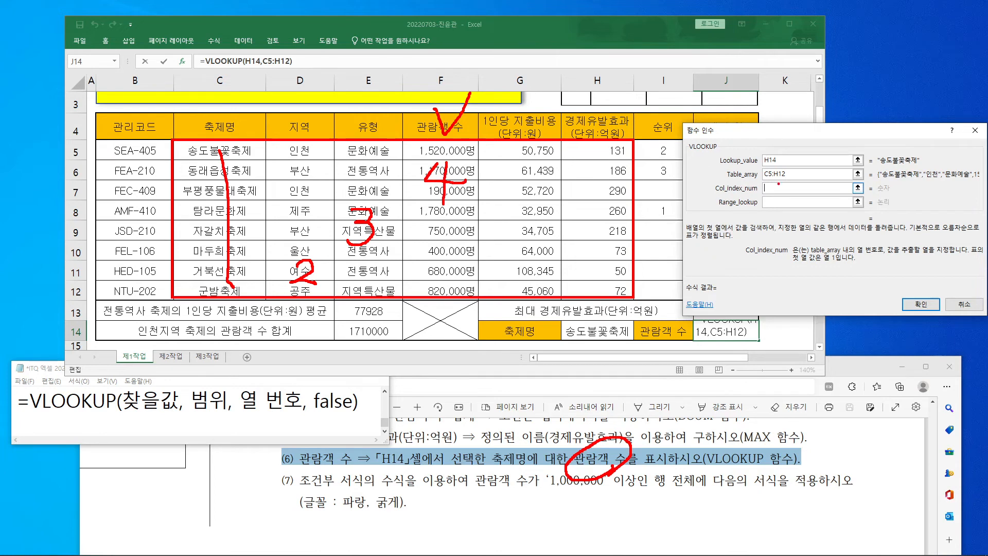
pyautogui.moveTo(774, 184); pyautogui.dragTo(789, 189)
pyautogui.press('Escape')
# - Set the column index to 4, make Range_lookup the active argument and move the function arguments dialog over the table
pyautogui.write('4')
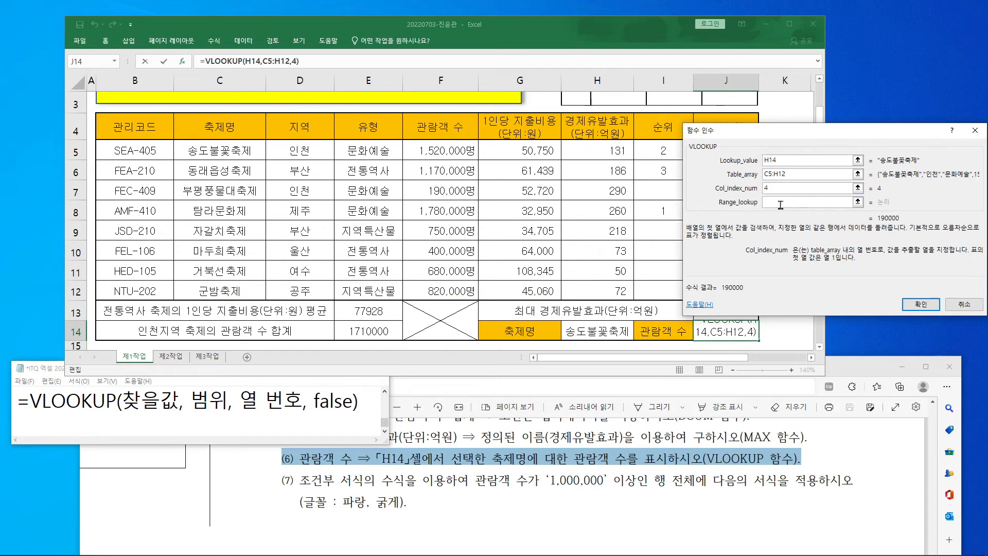
pyautogui.click(780, 200)
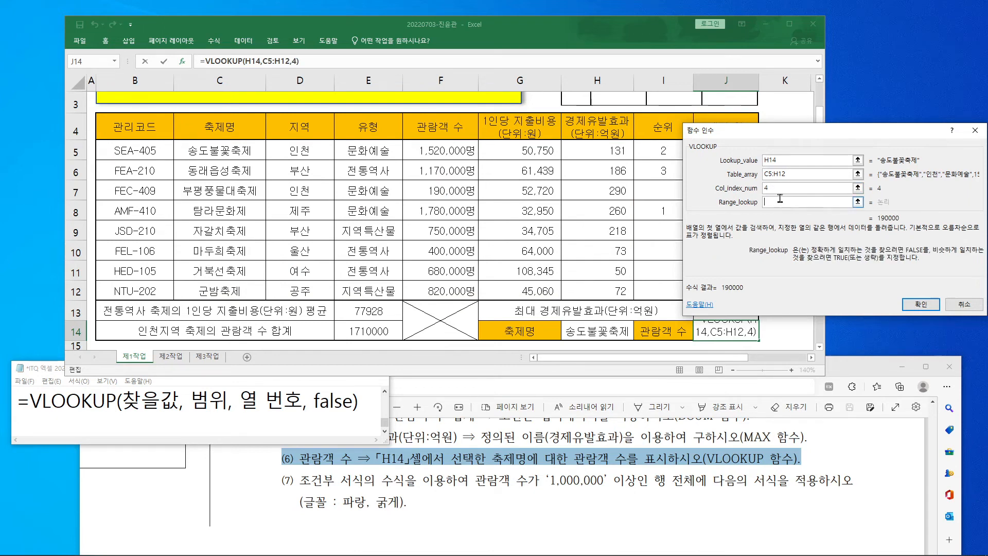
pyautogui.moveTo(832, 267); pyautogui.dragTo(543, 270)
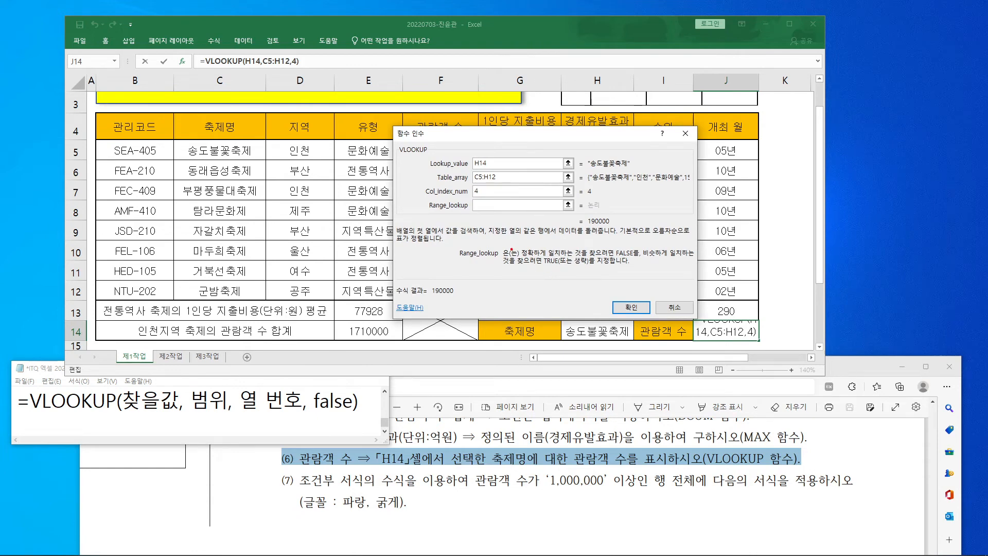
pyautogui.moveTo(500, 243); pyautogui.dragTo(697, 268)
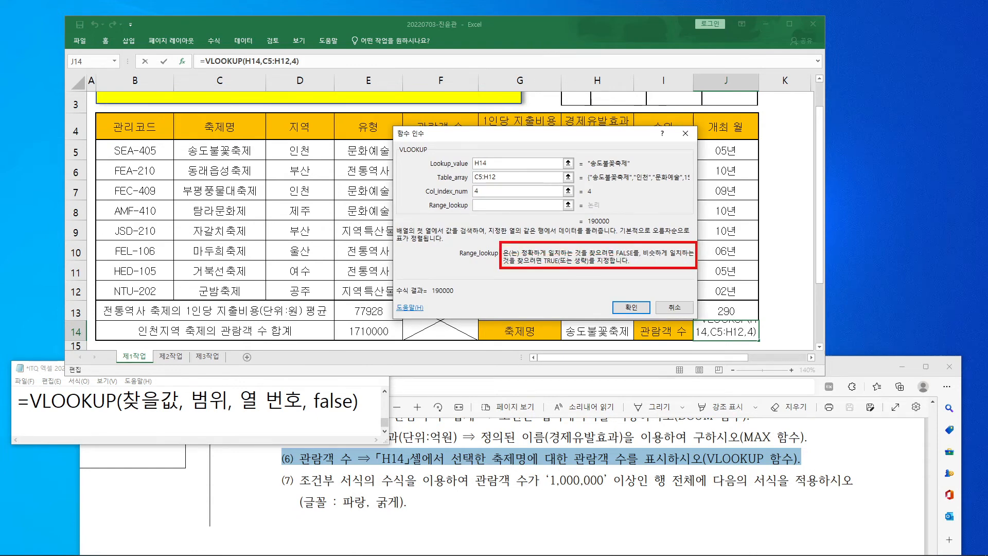
pyautogui.moveTo(544, 253)
pyautogui.mouseDown()
pyautogui.moveTo(534, 235)
pyautogui.moveTo(544, 259)
pyautogui.mouseUp()
pyautogui.moveTo(611, 256)
pyautogui.mouseDown()
pyautogui.moveTo(617, 247)
pyautogui.moveTo(626, 261)
pyautogui.mouseUp()
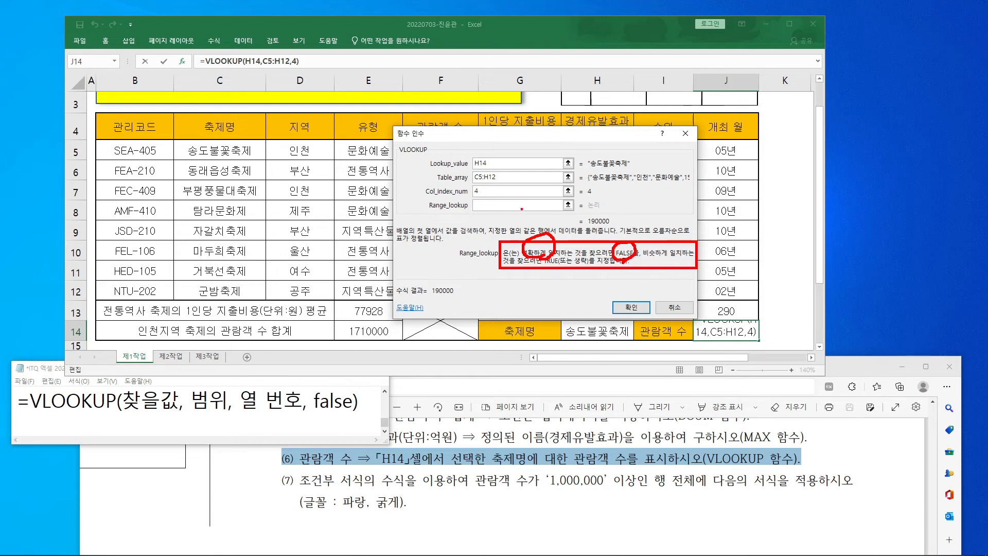
pyautogui.moveTo(493, 198); pyautogui.dragTo(529, 200)
pyautogui.moveTo(620, 226)
pyautogui.mouseDown()
pyautogui.moveTo(638, 230)
pyautogui.moveTo(639, 220)
pyautogui.mouseUp()
pyautogui.press('Escape')
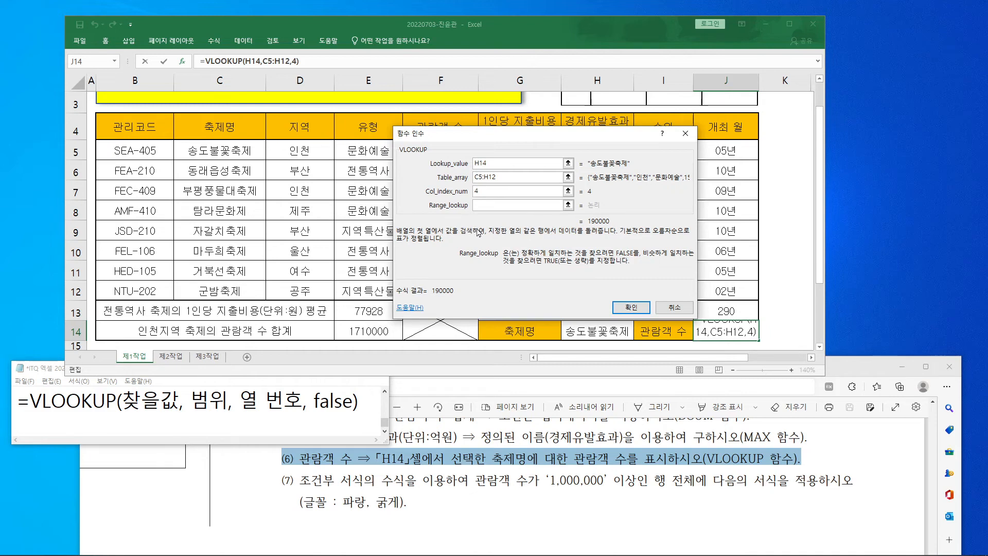
# - Set Range_lookup to false for an exact match and commit the VLOOKUP formula in J14
pyautogui.write('false')
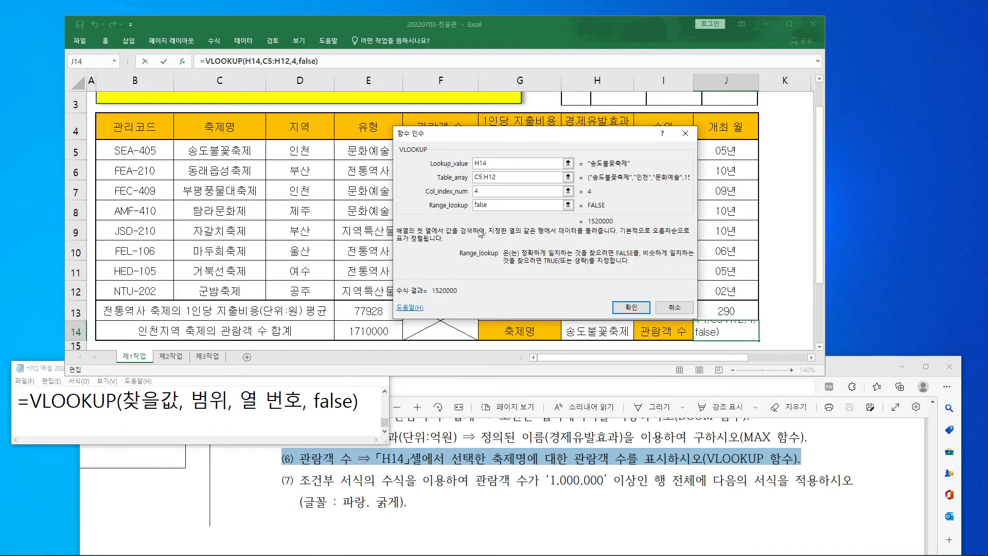
pyautogui.click(628, 308)
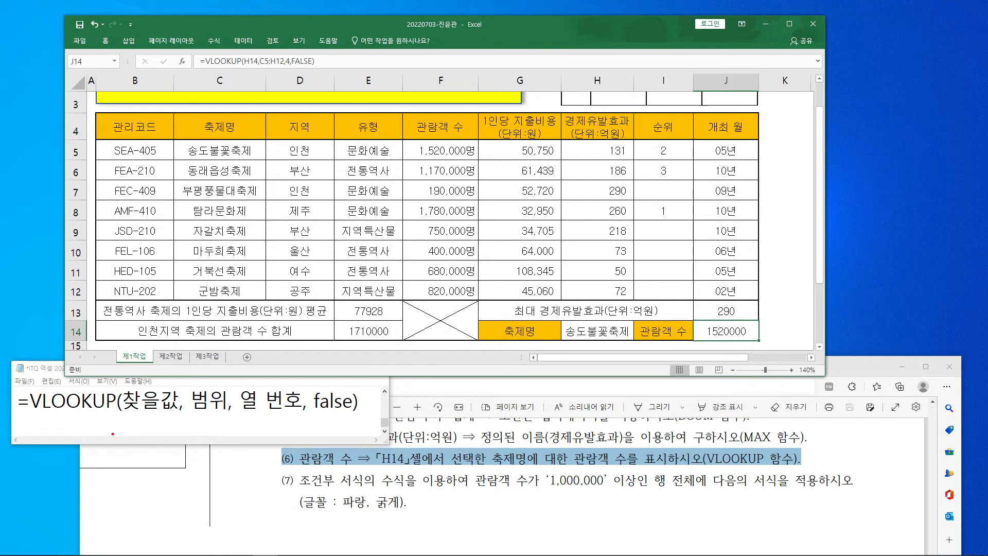
pyautogui.moveTo(339, 420)
pyautogui.mouseDown()
pyautogui.moveTo(324, 380)
pyautogui.moveTo(363, 404)
pyautogui.moveTo(336, 419)
pyautogui.mouseUp()
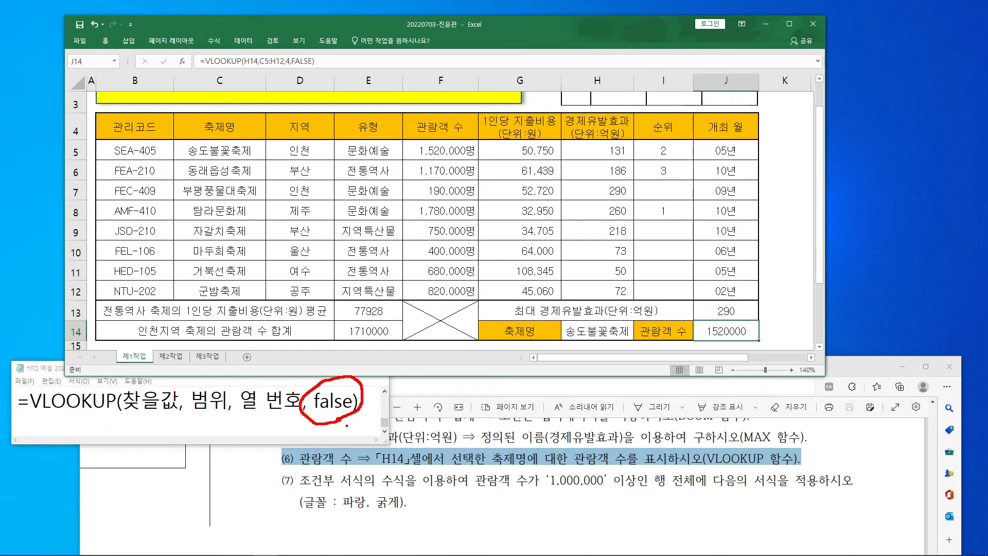
pyautogui.moveTo(331, 359)
pyautogui.mouseDown()
pyautogui.moveTo(337, 390)
pyautogui.moveTo(360, 356)
pyautogui.mouseUp()
pyautogui.moveTo(135, 402)
pyautogui.mouseDown()
pyautogui.moveTo(136, 424)
pyautogui.moveTo(154, 421)
pyautogui.moveTo(155, 437)
pyautogui.moveTo(184, 425)
pyautogui.mouseUp()
pyautogui.moveTo(376, 446); pyautogui.dragTo(478, 470)
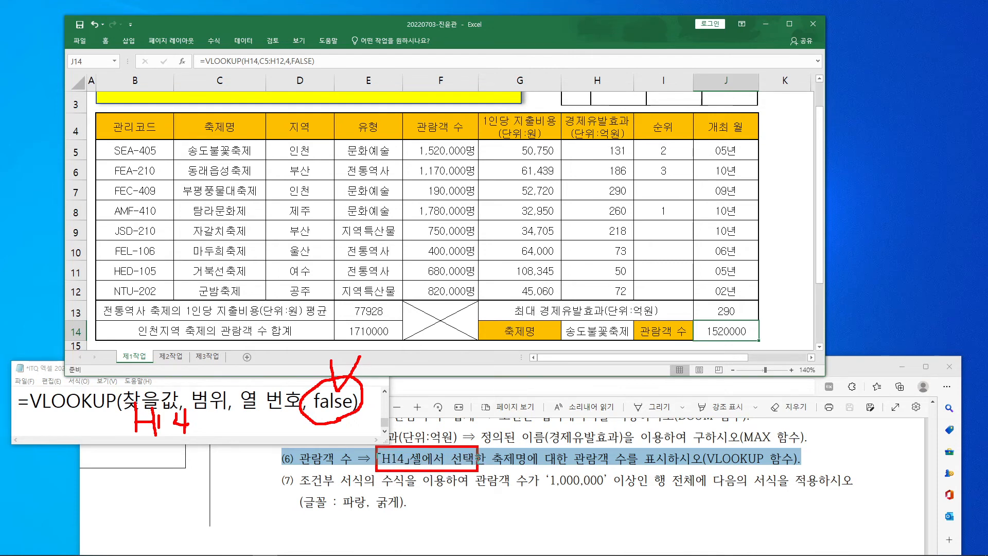
pyautogui.moveTo(157, 374); pyautogui.dragTo(186, 381)
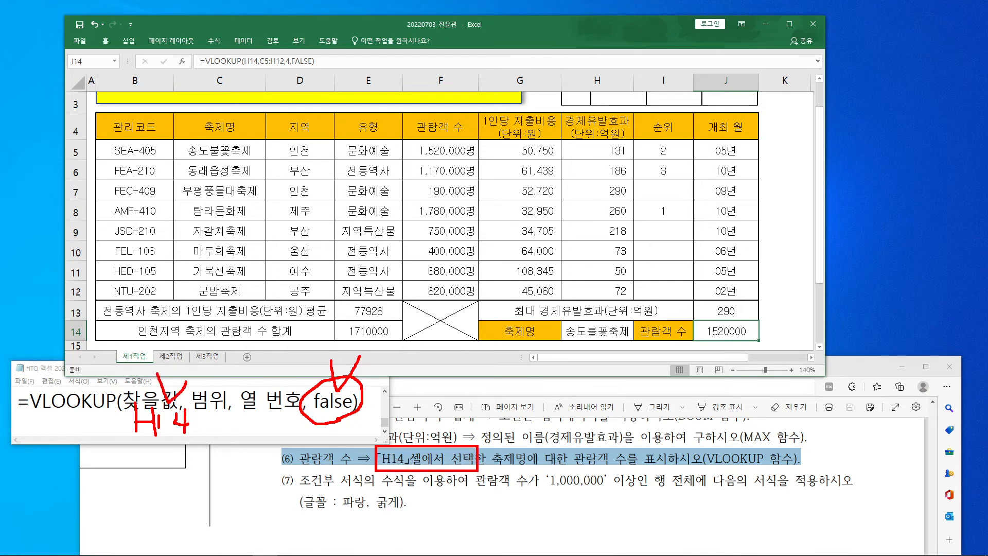
pyautogui.moveTo(256, 66)
pyautogui.mouseDown()
pyautogui.moveTo(246, 52)
pyautogui.moveTo(253, 73)
pyautogui.mouseUp()
pyautogui.moveTo(312, 67)
pyautogui.mouseDown()
pyautogui.moveTo(301, 58)
pyautogui.moveTo(315, 67)
pyautogui.mouseUp()
pyautogui.moveTo(243, 43)
pyautogui.mouseDown()
pyautogui.moveTo(312, 29)
pyautogui.moveTo(315, 44)
pyautogui.mouseUp()
pyautogui.moveTo(330, 33); pyautogui.dragTo(318, 44)
pyautogui.moveTo(244, 39); pyautogui.dragTo(275, 40)
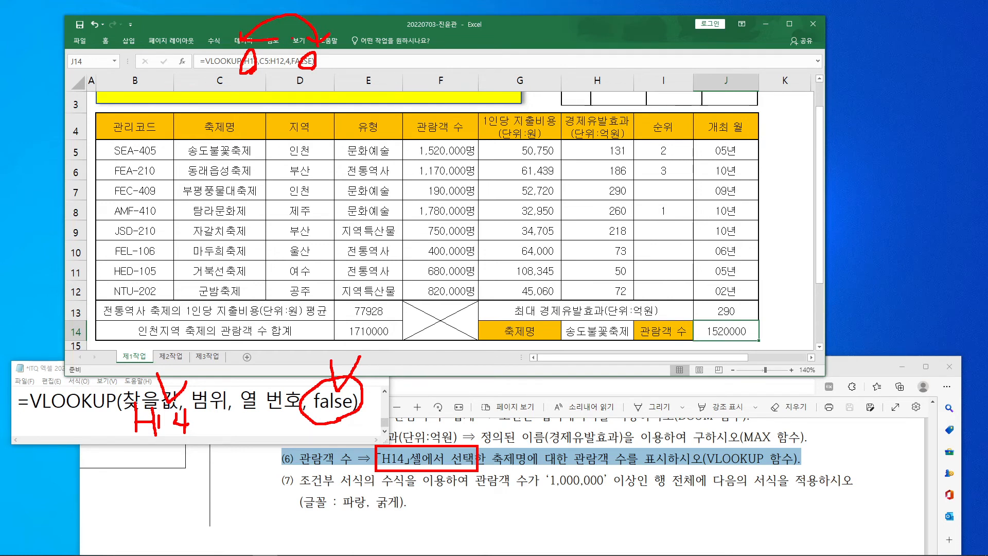
pyautogui.press('Escape')
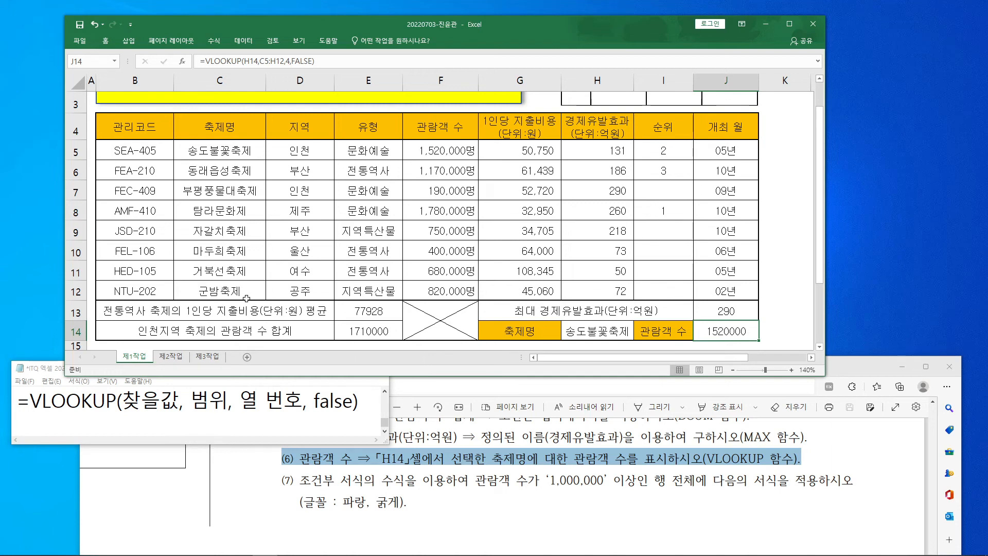
# - Test the VLOOKUP by choosing 군밤축제 and 탐라문화제 from H14's list, and set H14 back to 송도불꽃축제
pyautogui.click(625, 331)
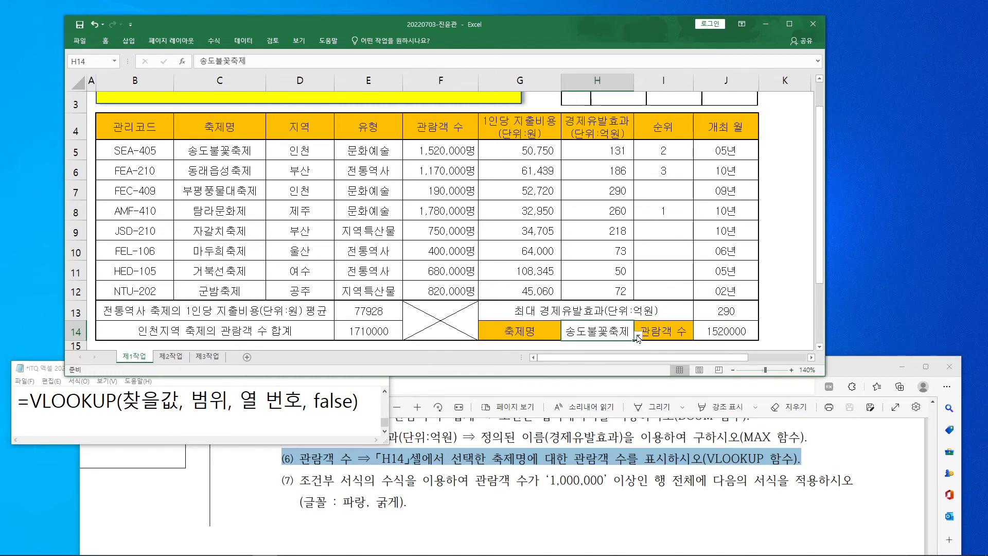
pyautogui.click(637, 335)
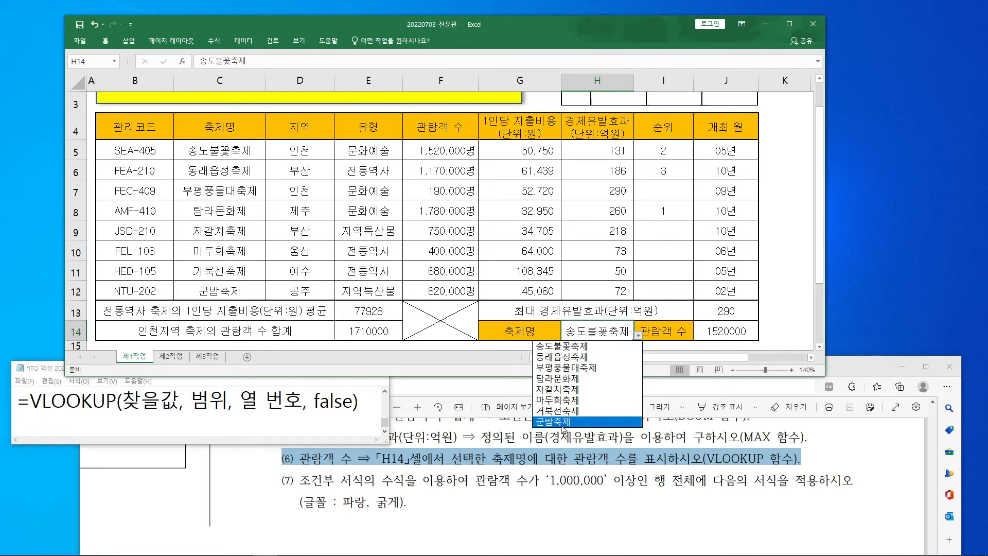
pyautogui.click(563, 422)
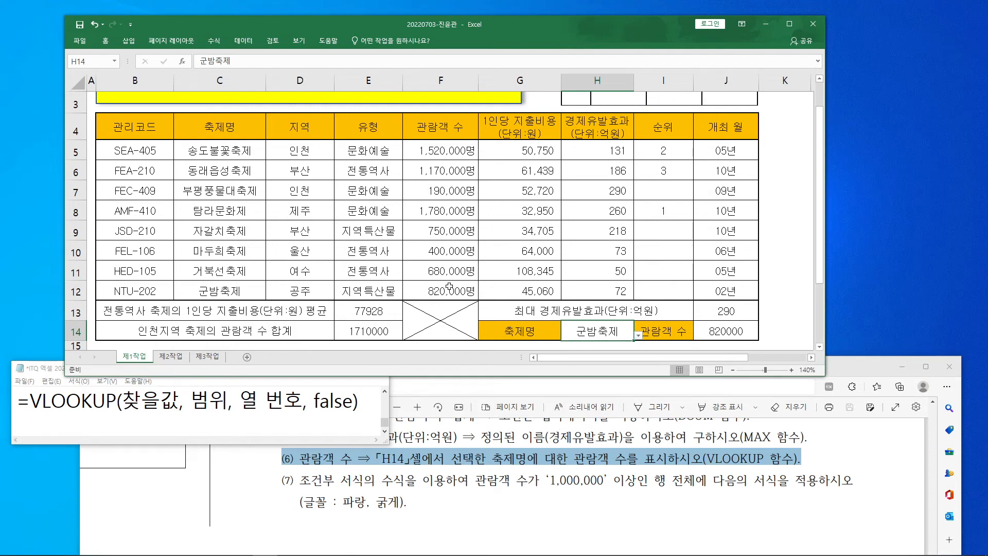
pyautogui.click(638, 336)
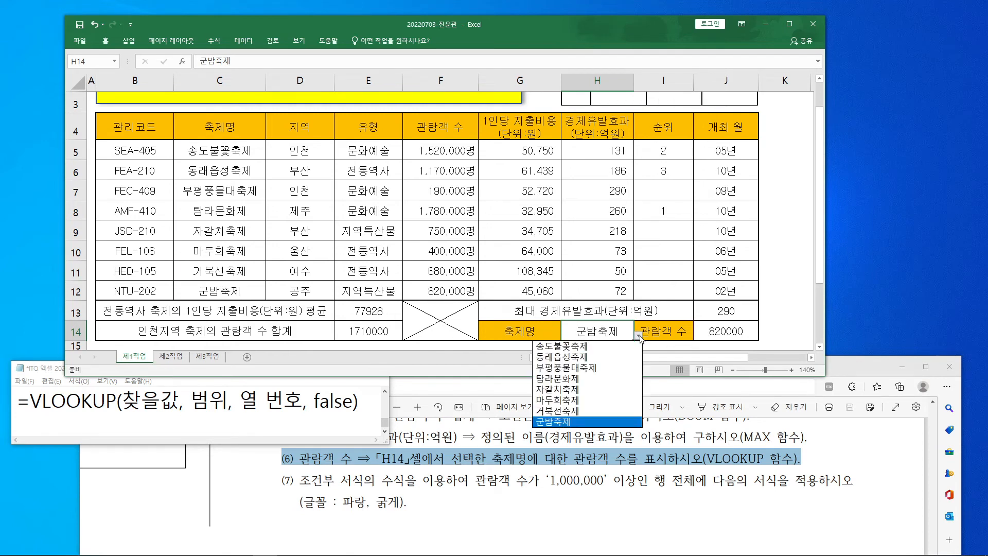
pyautogui.click(557, 378)
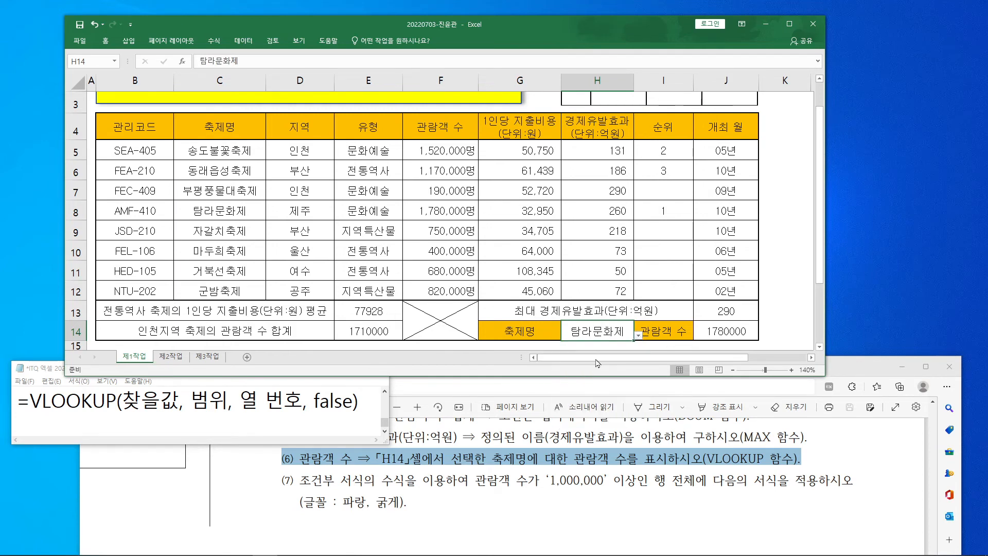
pyautogui.click(638, 335)
pyautogui.click(599, 345)
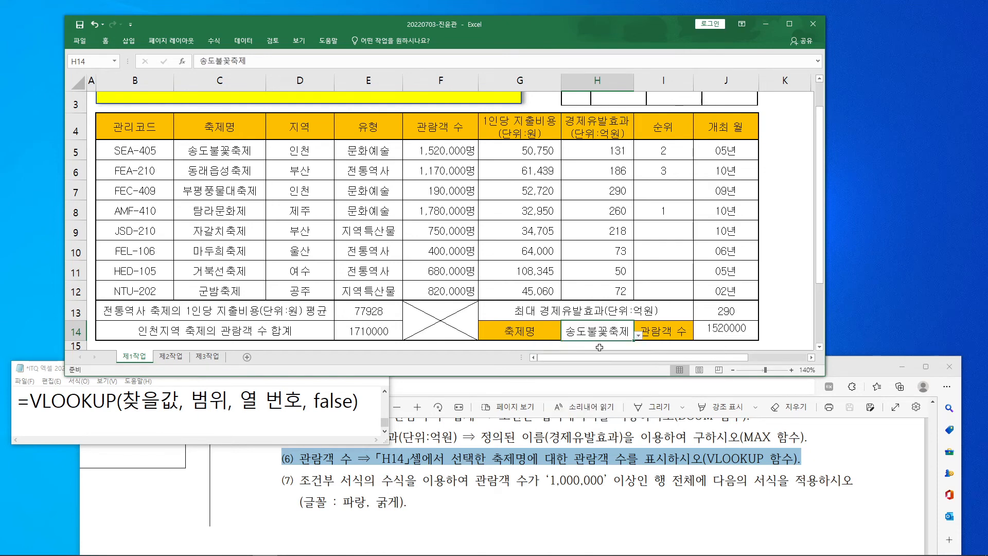
# - Switch to the exam PDF and examine instruction (7) on conditional formatting of entire rows against the table's data rows
pyautogui.click(360, 486)
pyautogui.moveTo(375, 481); pyautogui.dragTo(317, 491)
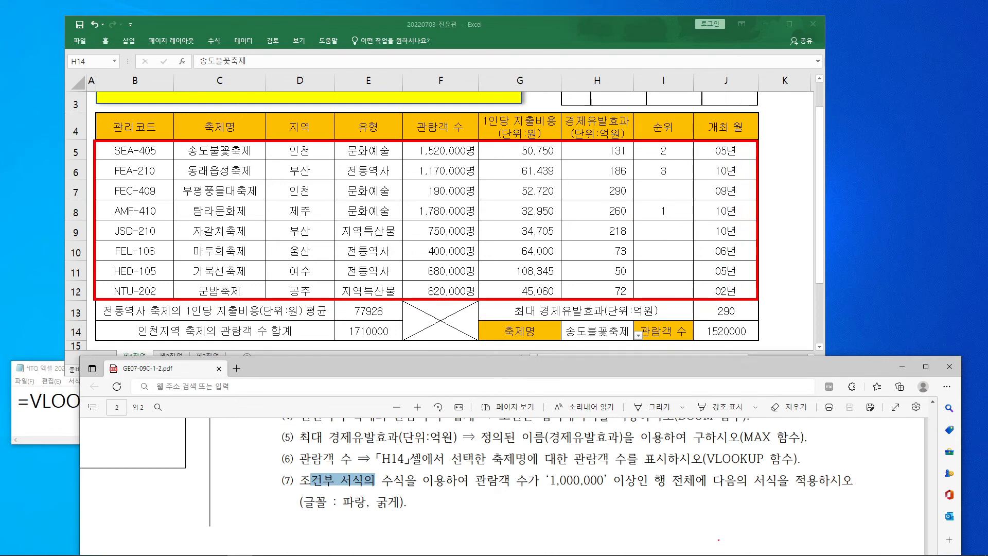
pyautogui.moveTo(691, 505)
pyautogui.mouseDown()
pyautogui.moveTo(652, 463)
pyautogui.moveTo(700, 487)
pyautogui.moveTo(675, 508)
pyautogui.mouseUp()
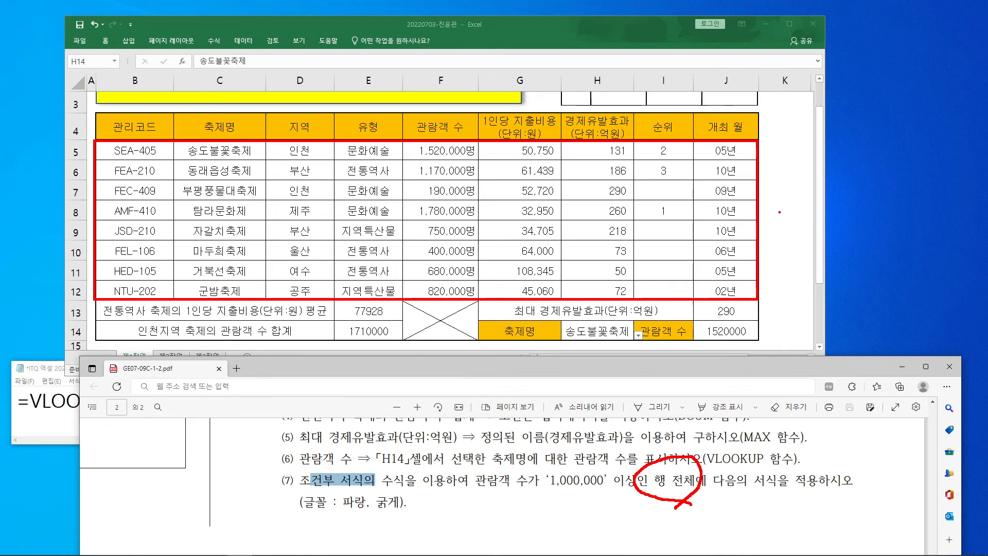
pyautogui.moveTo(775, 137)
pyautogui.mouseDown()
pyautogui.moveTo(778, 290)
pyautogui.moveTo(790, 269)
pyautogui.mouseUp()
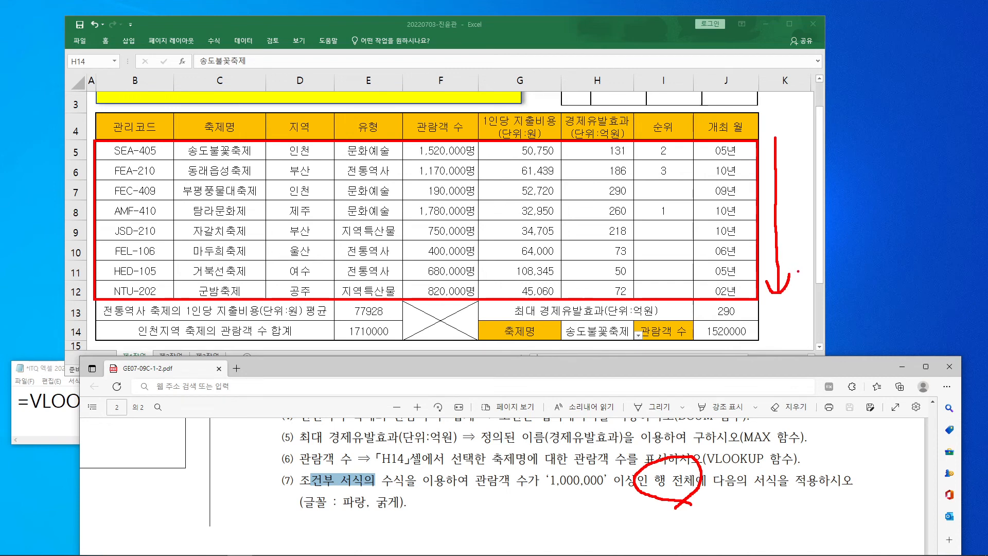
pyautogui.press('Escape')
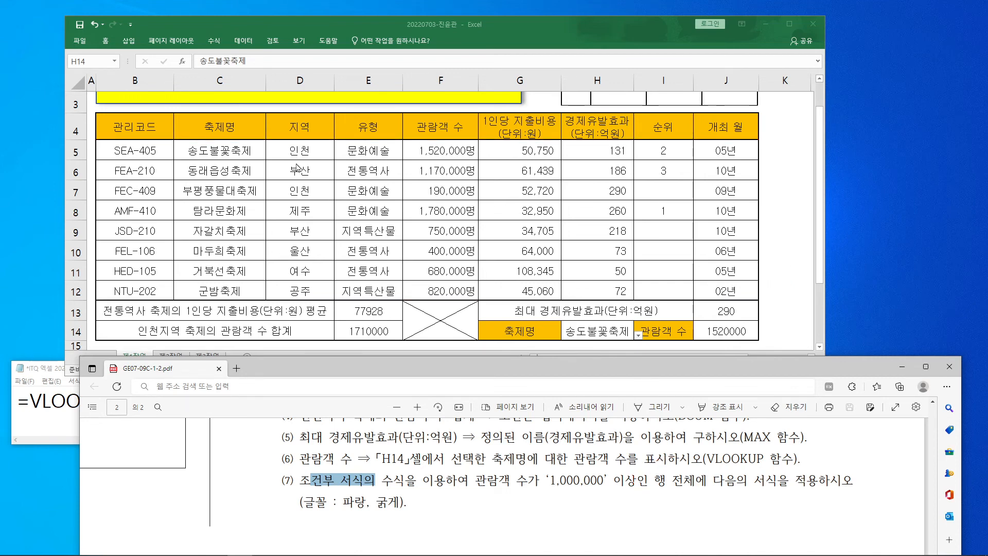
# - Select B5:J12 in Excel, start a new formula-based conditional formatting rule, and move the rule dialog clear of the visitor column
pyautogui.click(150, 153)
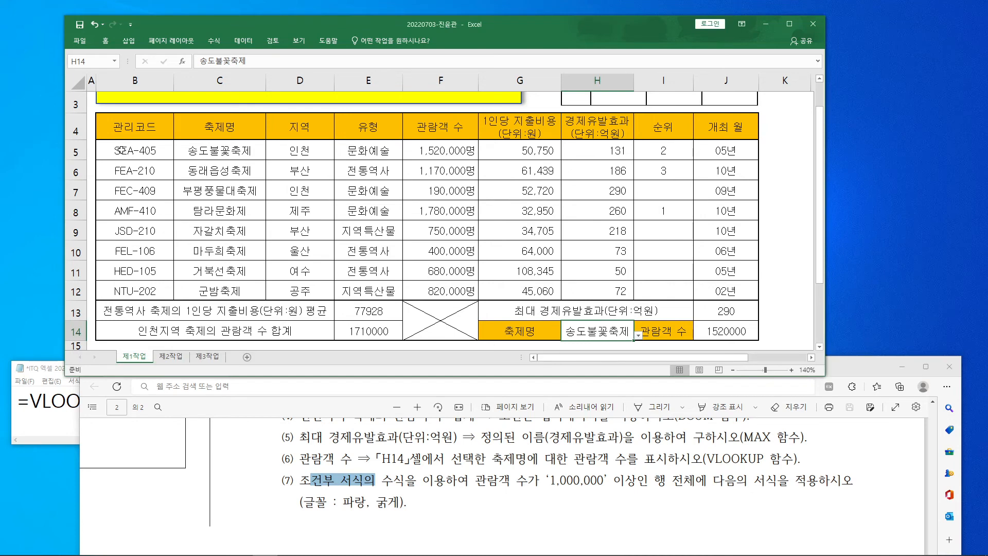
pyautogui.moveTo(120, 151); pyautogui.dragTo(723, 296)
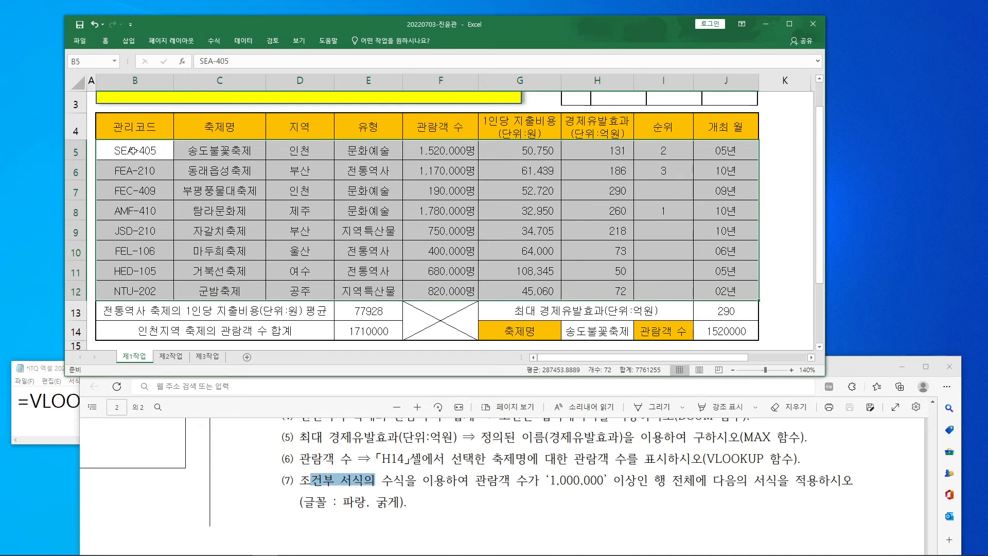
pyautogui.click(108, 44)
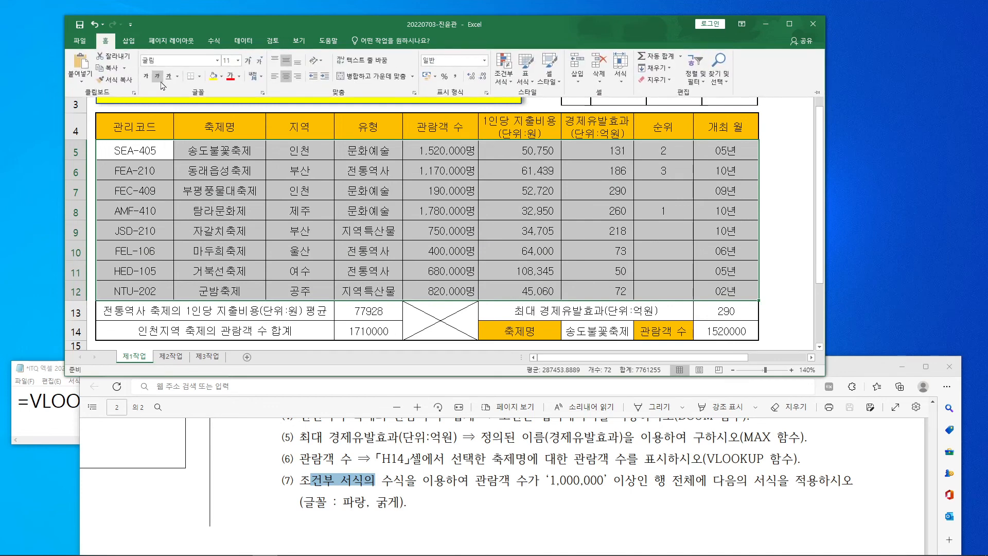
pyautogui.click(513, 86)
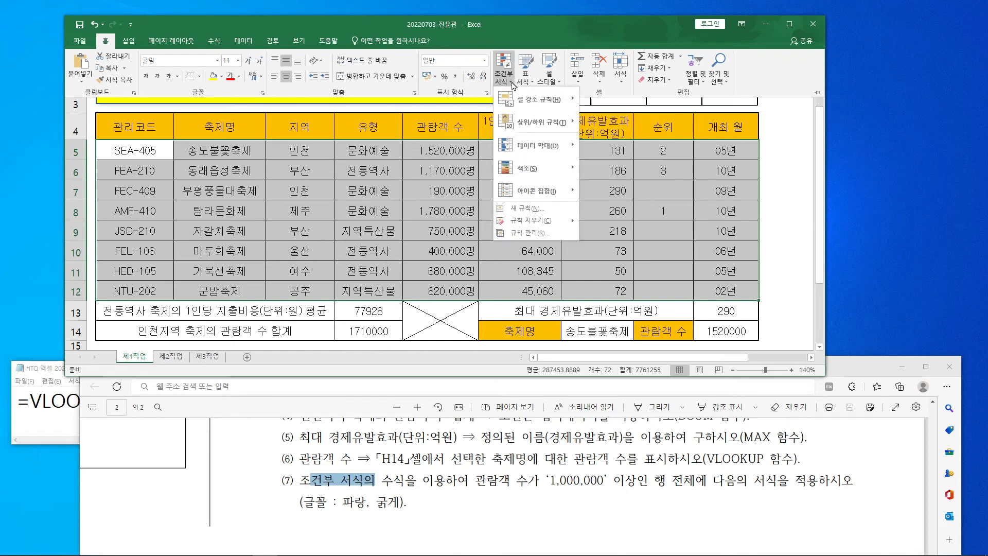
pyautogui.click(543, 209)
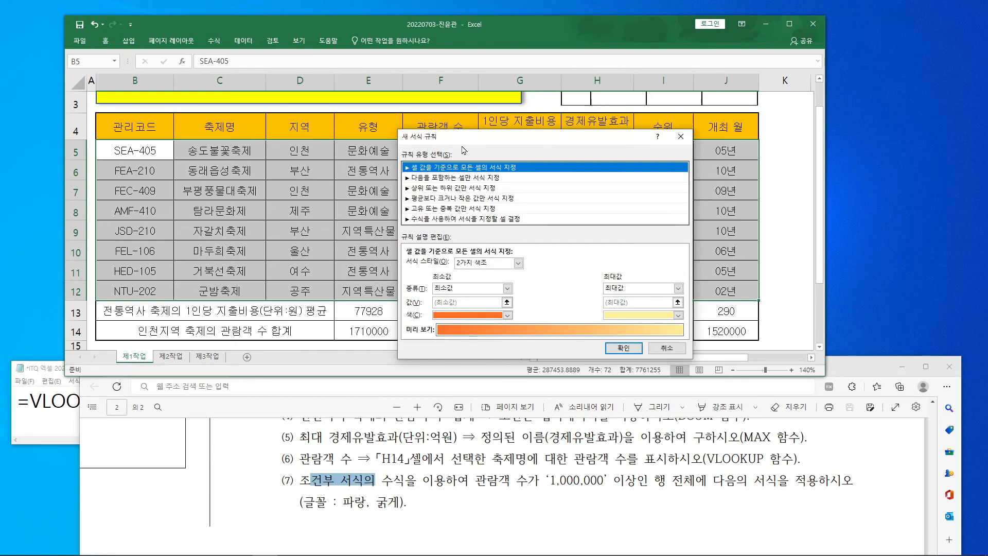
pyautogui.click(466, 219)
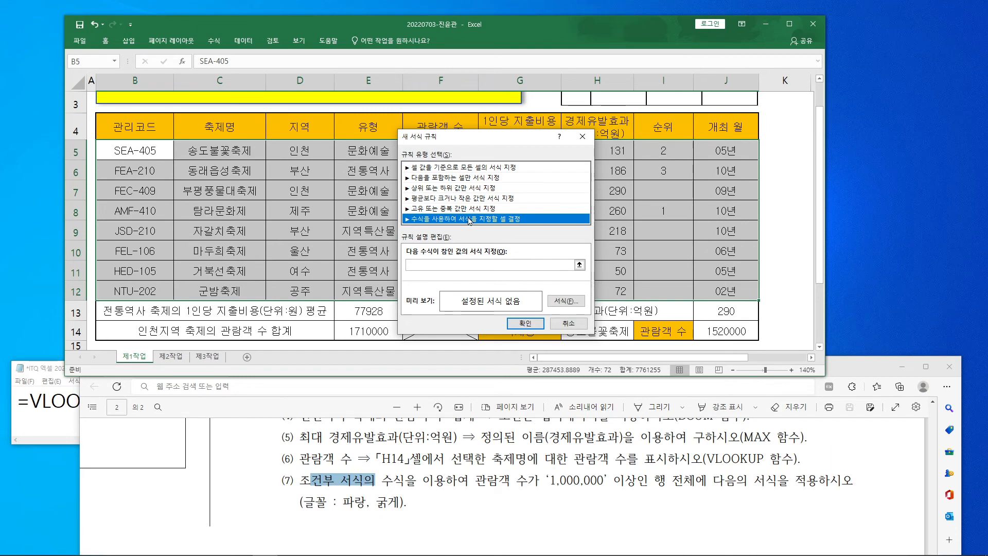
pyautogui.moveTo(384, 480); pyautogui.dragTo(446, 486)
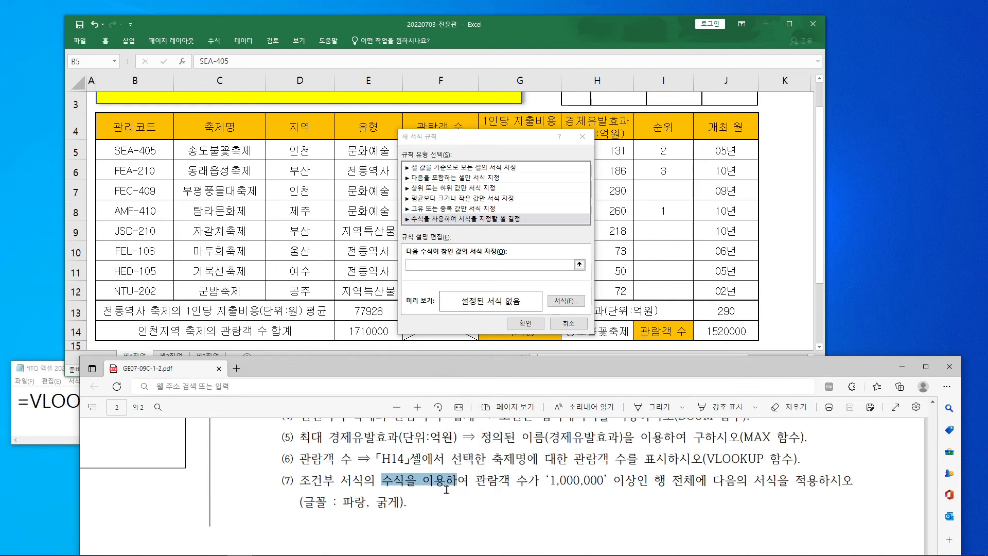
pyautogui.click(473, 219)
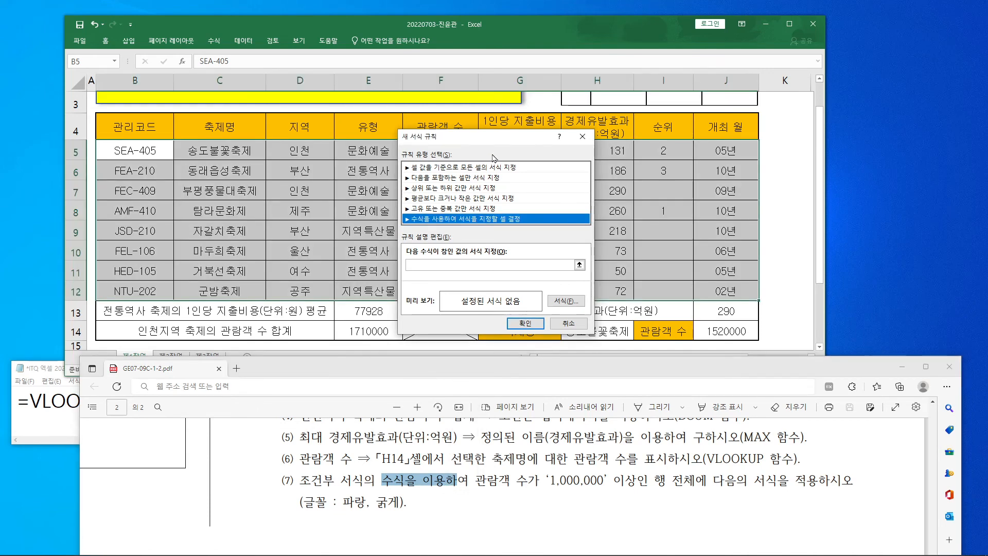
pyautogui.moveTo(507, 140); pyautogui.dragTo(770, 84)
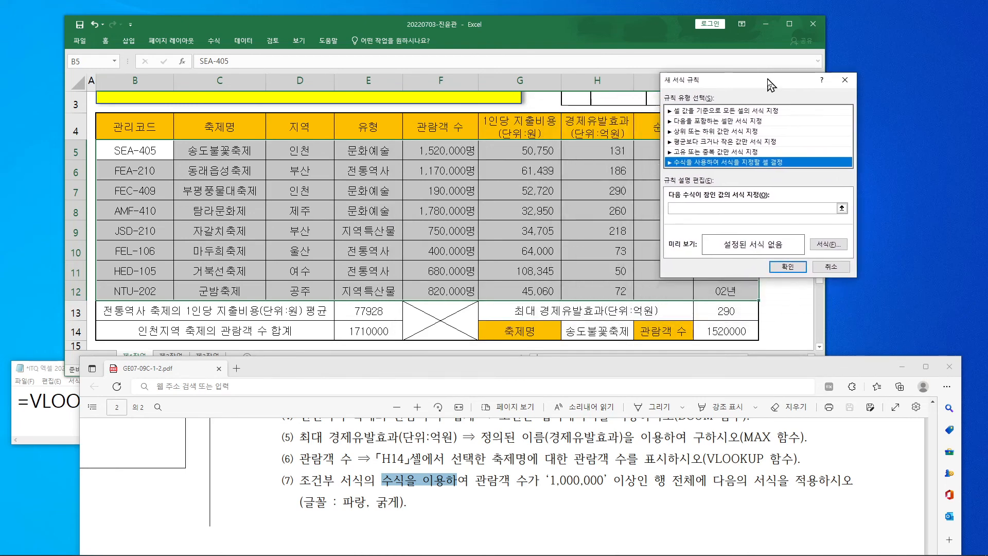
# - Enter =$F$5>=1000000 as the rule's formula, matching the visitor-count condition in instruction (7)
pyautogui.moveTo(482, 481); pyautogui.dragTo(637, 480)
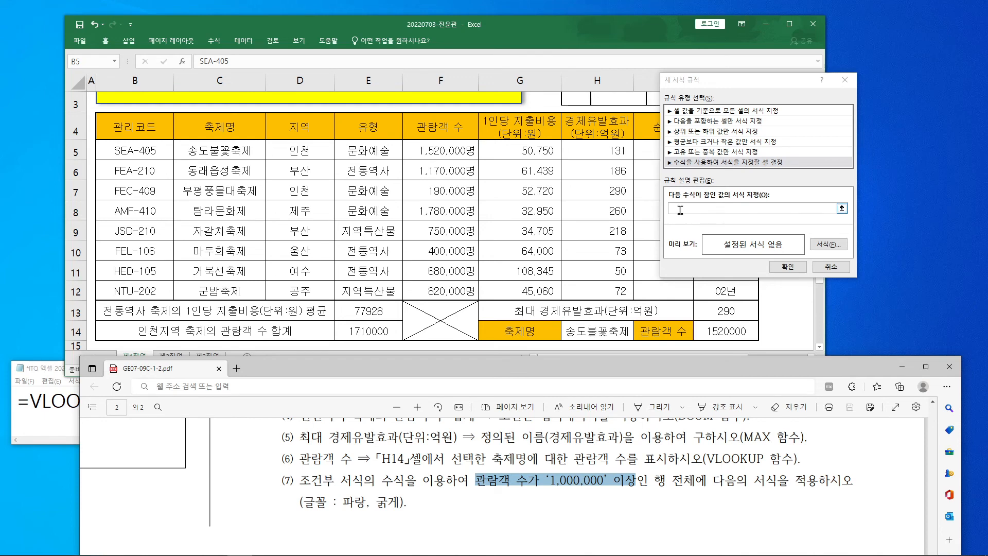
pyautogui.click(694, 230)
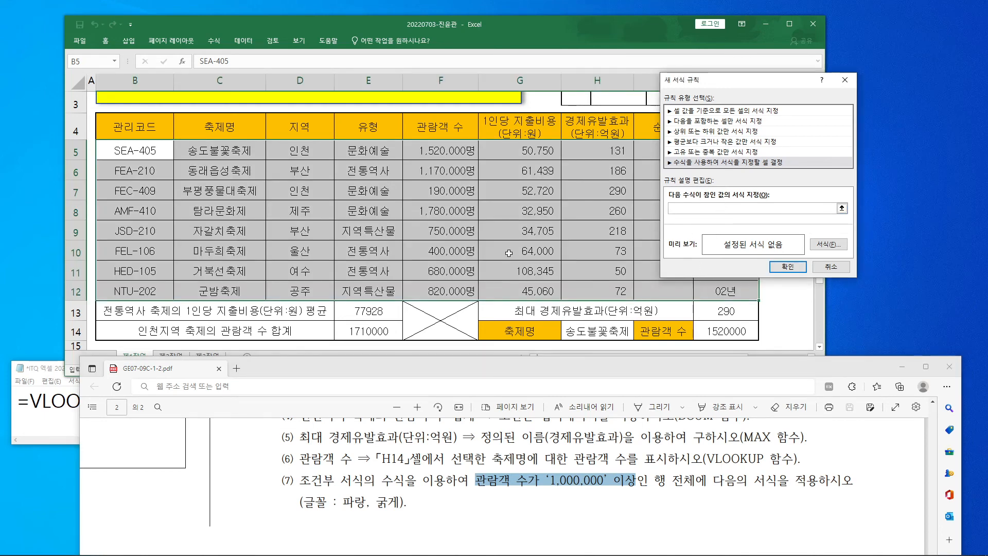
pyautogui.click(445, 151)
pyautogui.write('>=1000000')
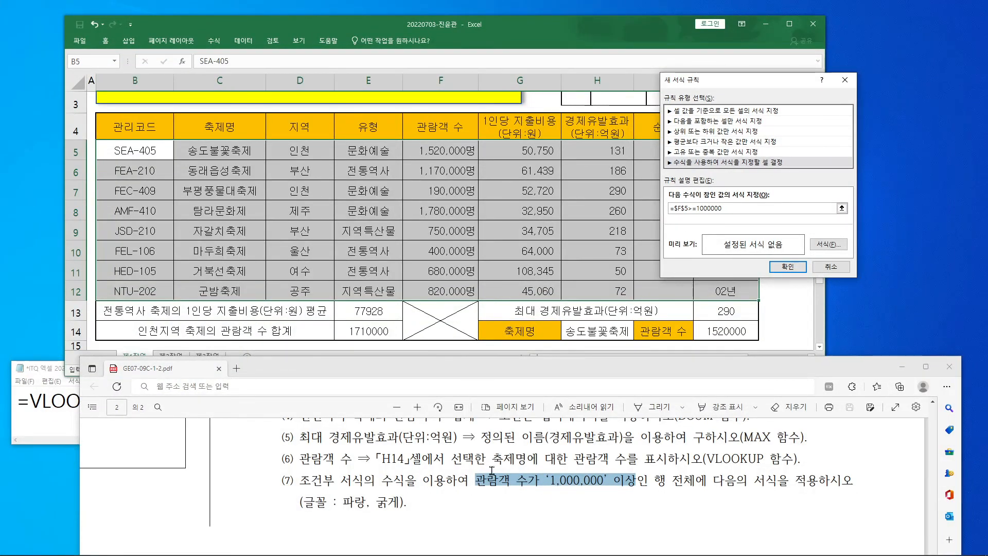
pyautogui.moveTo(478, 470); pyautogui.dragTo(642, 492)
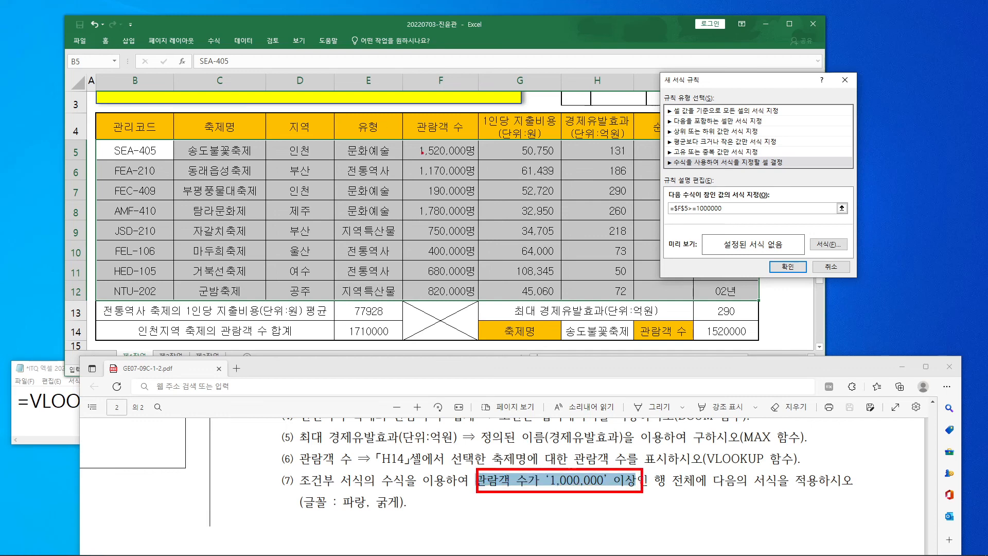
pyautogui.moveTo(430, 138)
pyautogui.mouseDown()
pyautogui.moveTo(435, 291)
pyautogui.moveTo(451, 264)
pyautogui.mouseUp()
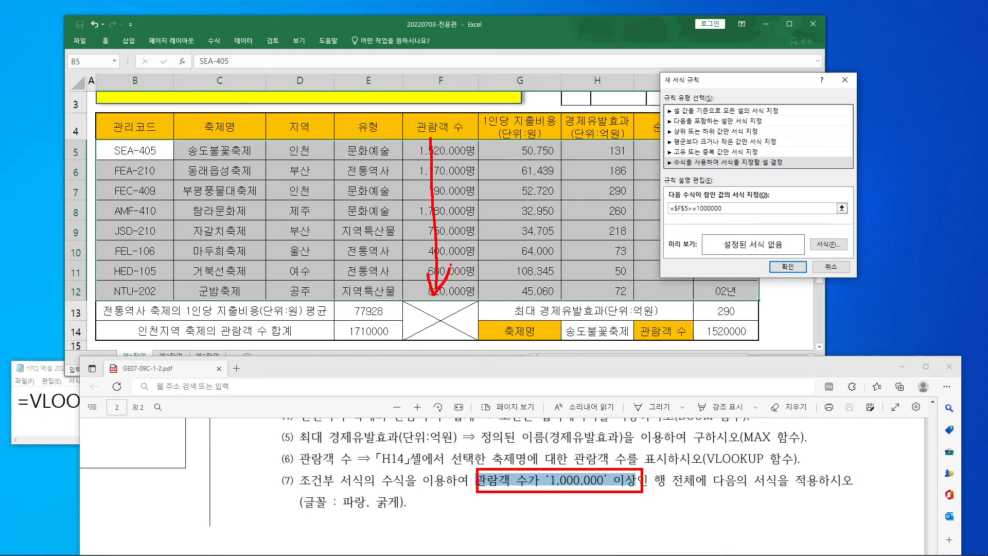
pyautogui.moveTo(687, 214)
pyautogui.mouseDown()
pyautogui.moveTo(669, 184)
pyautogui.moveTo(694, 215)
pyautogui.moveTo(681, 221)
pyautogui.mouseUp()
pyautogui.moveTo(457, 137)
pyautogui.mouseDown()
pyautogui.moveTo(459, 151)
pyautogui.moveTo(487, 134)
pyautogui.mouseUp()
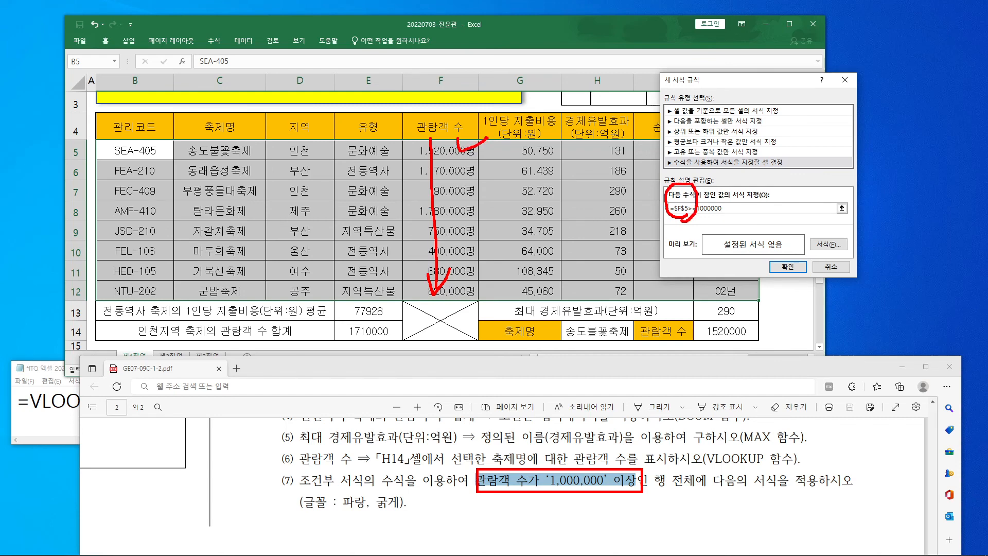
pyautogui.moveTo(720, 79)
pyautogui.mouseDown()
pyautogui.moveTo(708, 65)
pyautogui.moveTo(697, 115)
pyautogui.moveTo(646, 138)
pyautogui.mouseUp()
pyautogui.moveTo(679, 38); pyautogui.dragTo(680, 138)
pyautogui.moveTo(727, 55)
pyautogui.mouseDown()
pyautogui.moveTo(770, 51)
pyautogui.moveTo(739, 149)
pyautogui.mouseUp()
pyautogui.moveTo(745, 114)
pyautogui.mouseDown()
pyautogui.moveTo(762, 107)
pyautogui.moveTo(760, 130)
pyautogui.mouseUp()
pyautogui.moveTo(805, 52)
pyautogui.mouseDown()
pyautogui.moveTo(838, 123)
pyautogui.moveTo(799, 137)
pyautogui.moveTo(830, 65)
pyautogui.mouseUp()
pyautogui.moveTo(794, 26)
pyautogui.mouseDown()
pyautogui.moveTo(786, 44)
pyautogui.moveTo(806, 46)
pyautogui.mouseUp()
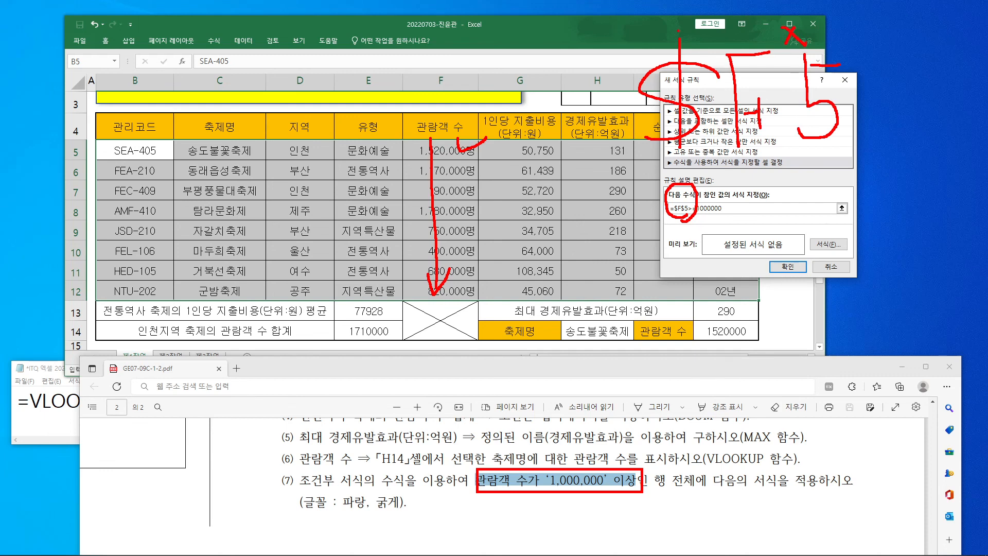
pyautogui.moveTo(669, 30); pyautogui.dragTo(683, 11)
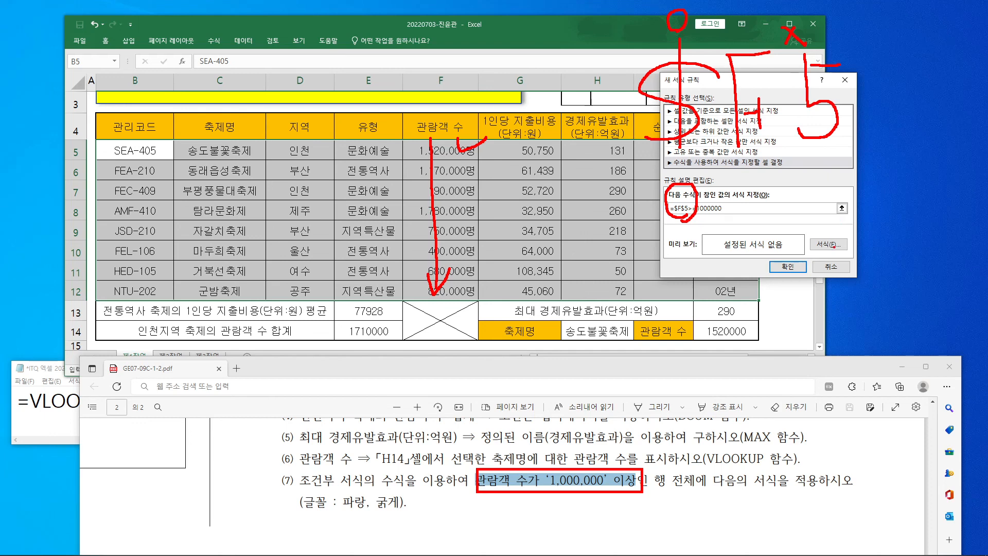
pyautogui.moveTo(803, 176)
pyautogui.mouseDown()
pyautogui.moveTo(628, 72)
pyautogui.moveTo(889, 57)
pyautogui.moveTo(785, 163)
pyautogui.mouseUp()
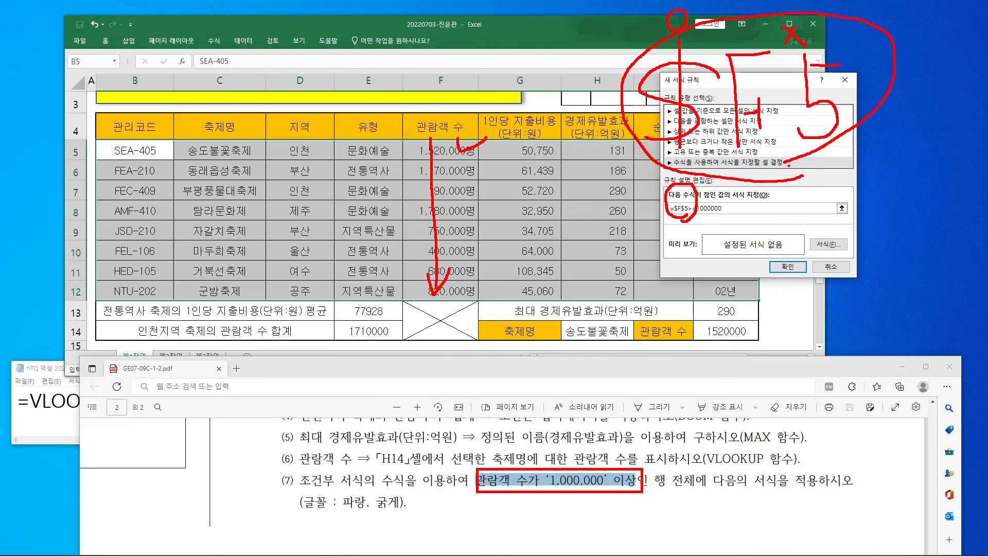
pyautogui.press('Escape')
# - Change the rule's formula to =$F5>=1000000 so only the column is locked, and move the dialog back over the table
pyautogui.click(686, 208)
pyautogui.press('BackSpace')
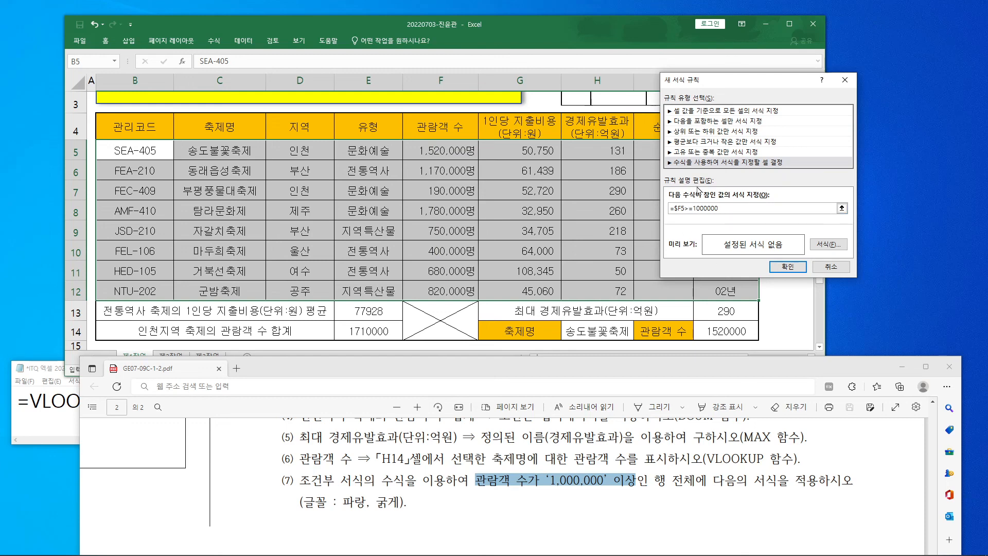
pyautogui.moveTo(783, 81); pyautogui.dragTo(564, 96)
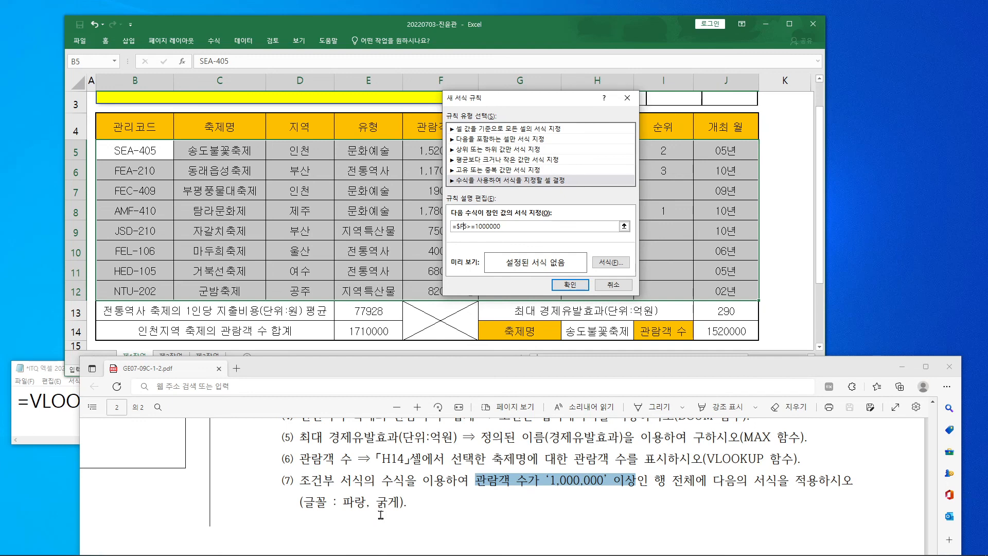
# - Give the rule a standard blue font colour and bold style, and apply it to the selected rows
pyautogui.click(612, 263)
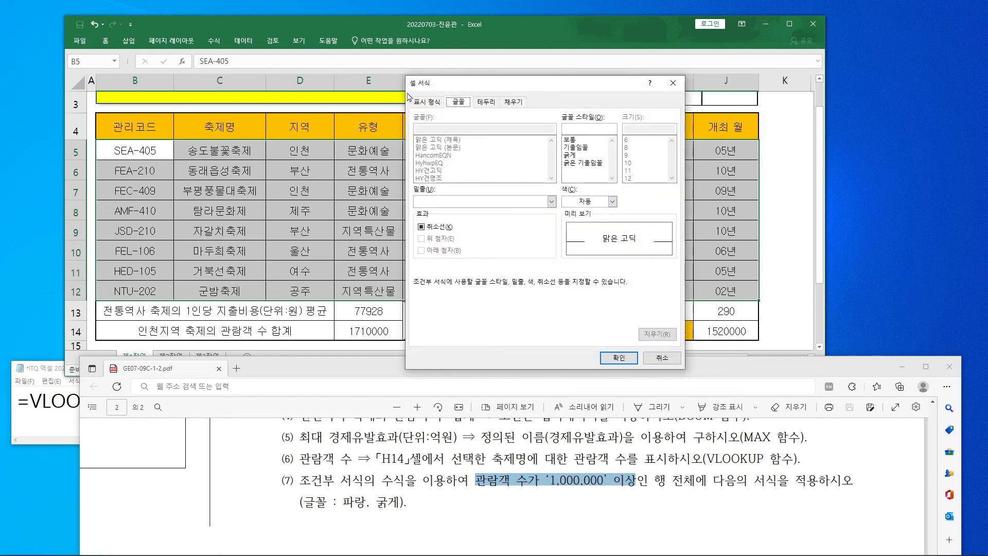
pyautogui.click(612, 201)
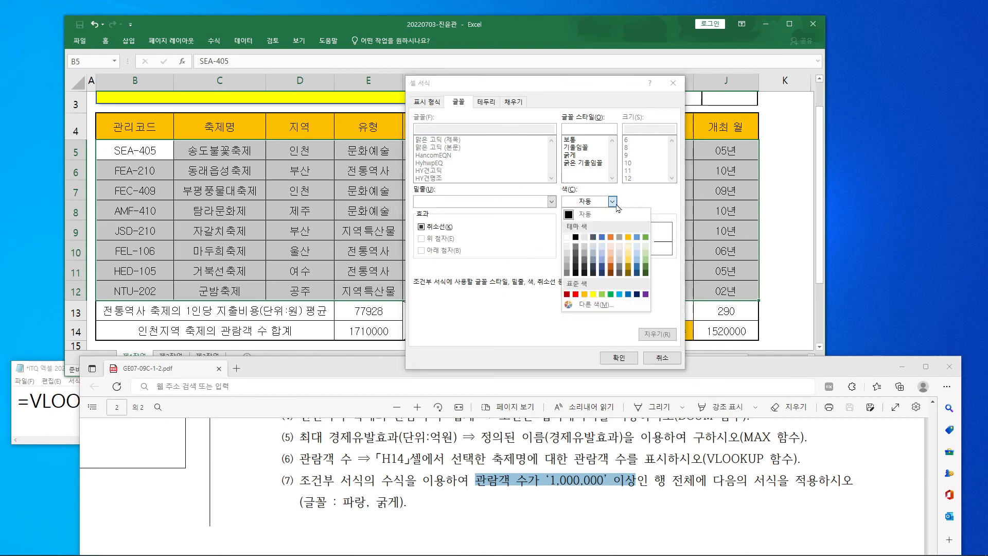
pyautogui.click(629, 295)
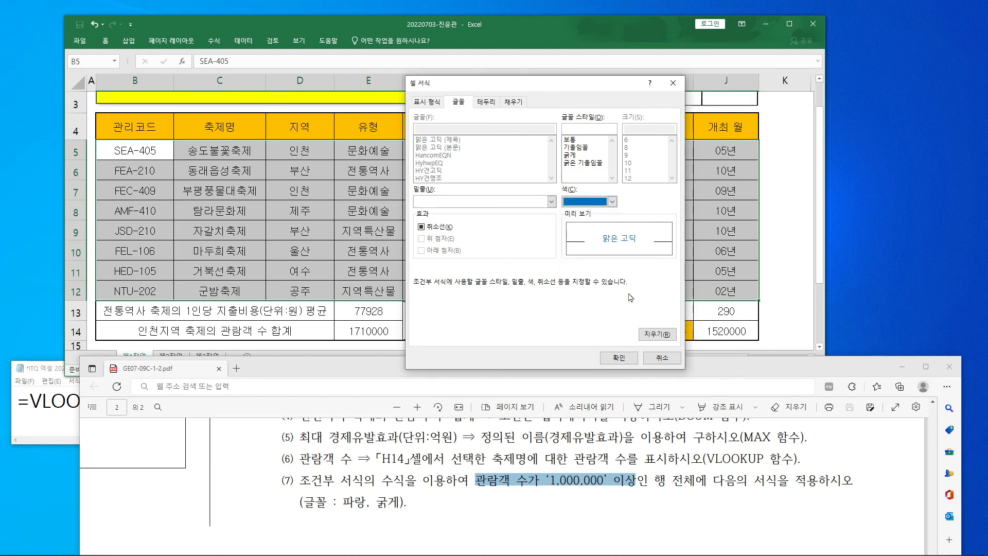
pyautogui.click(569, 156)
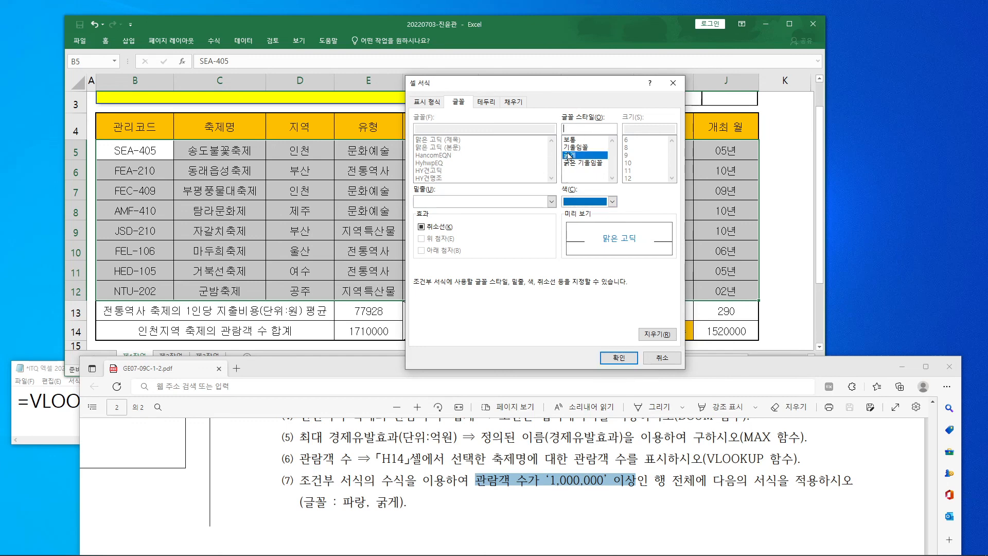
pyautogui.click(619, 357)
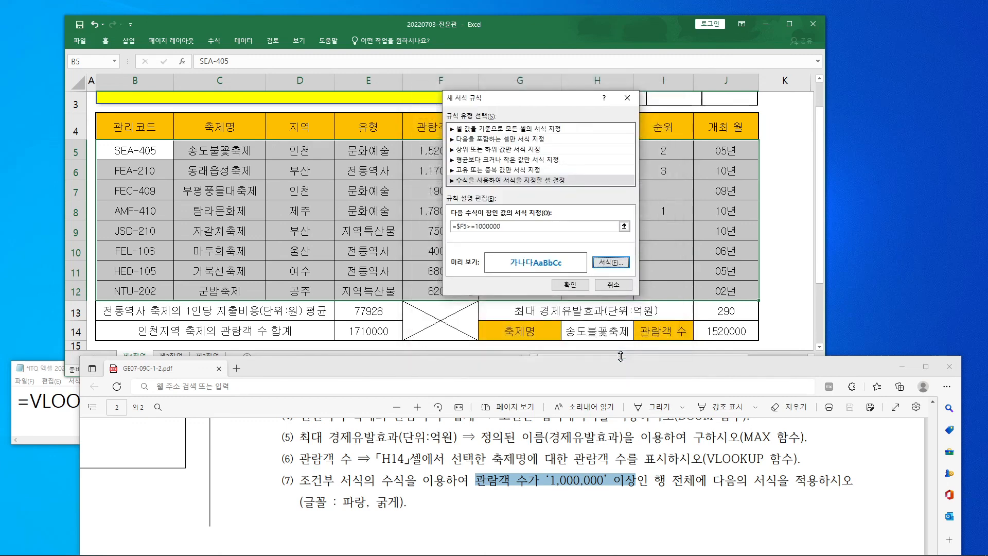
pyautogui.click(570, 284)
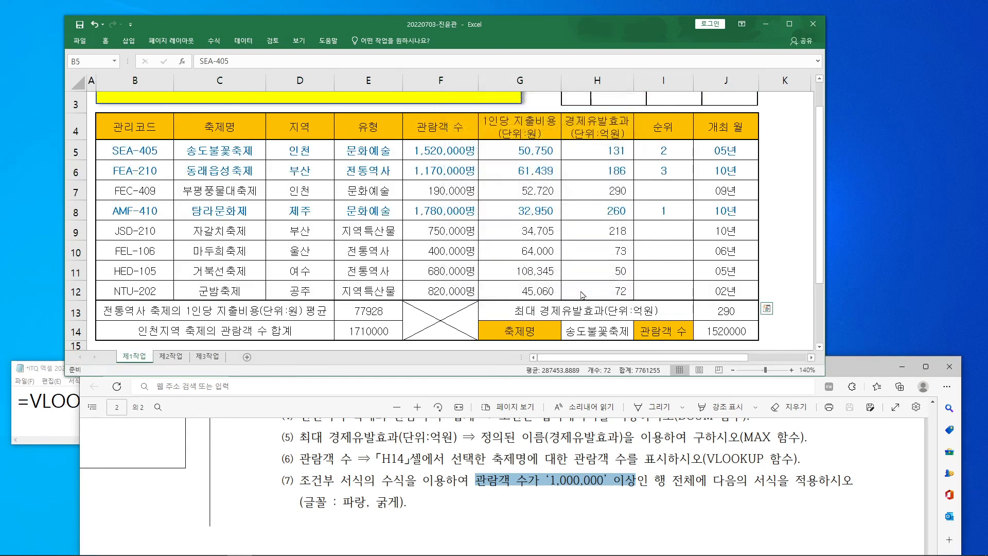